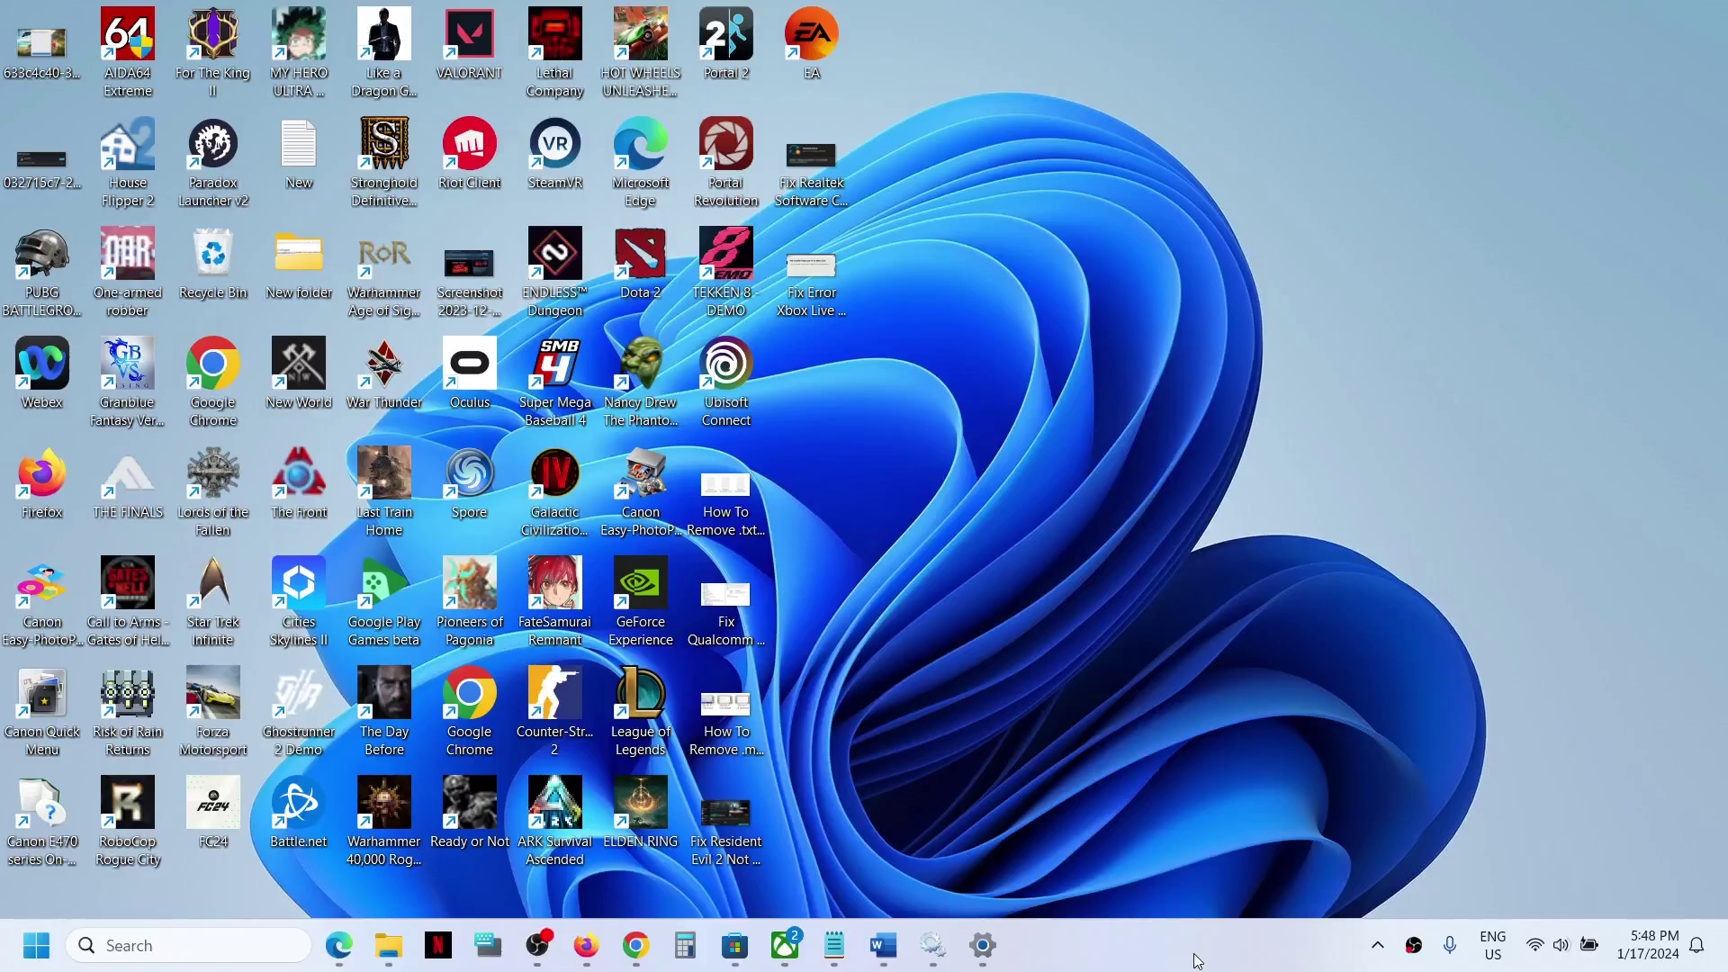
# Bring the Document2 notes forward in Word and highlight the title and 'Update Windows 11' lines.
pyautogui.moveTo(885, 940)
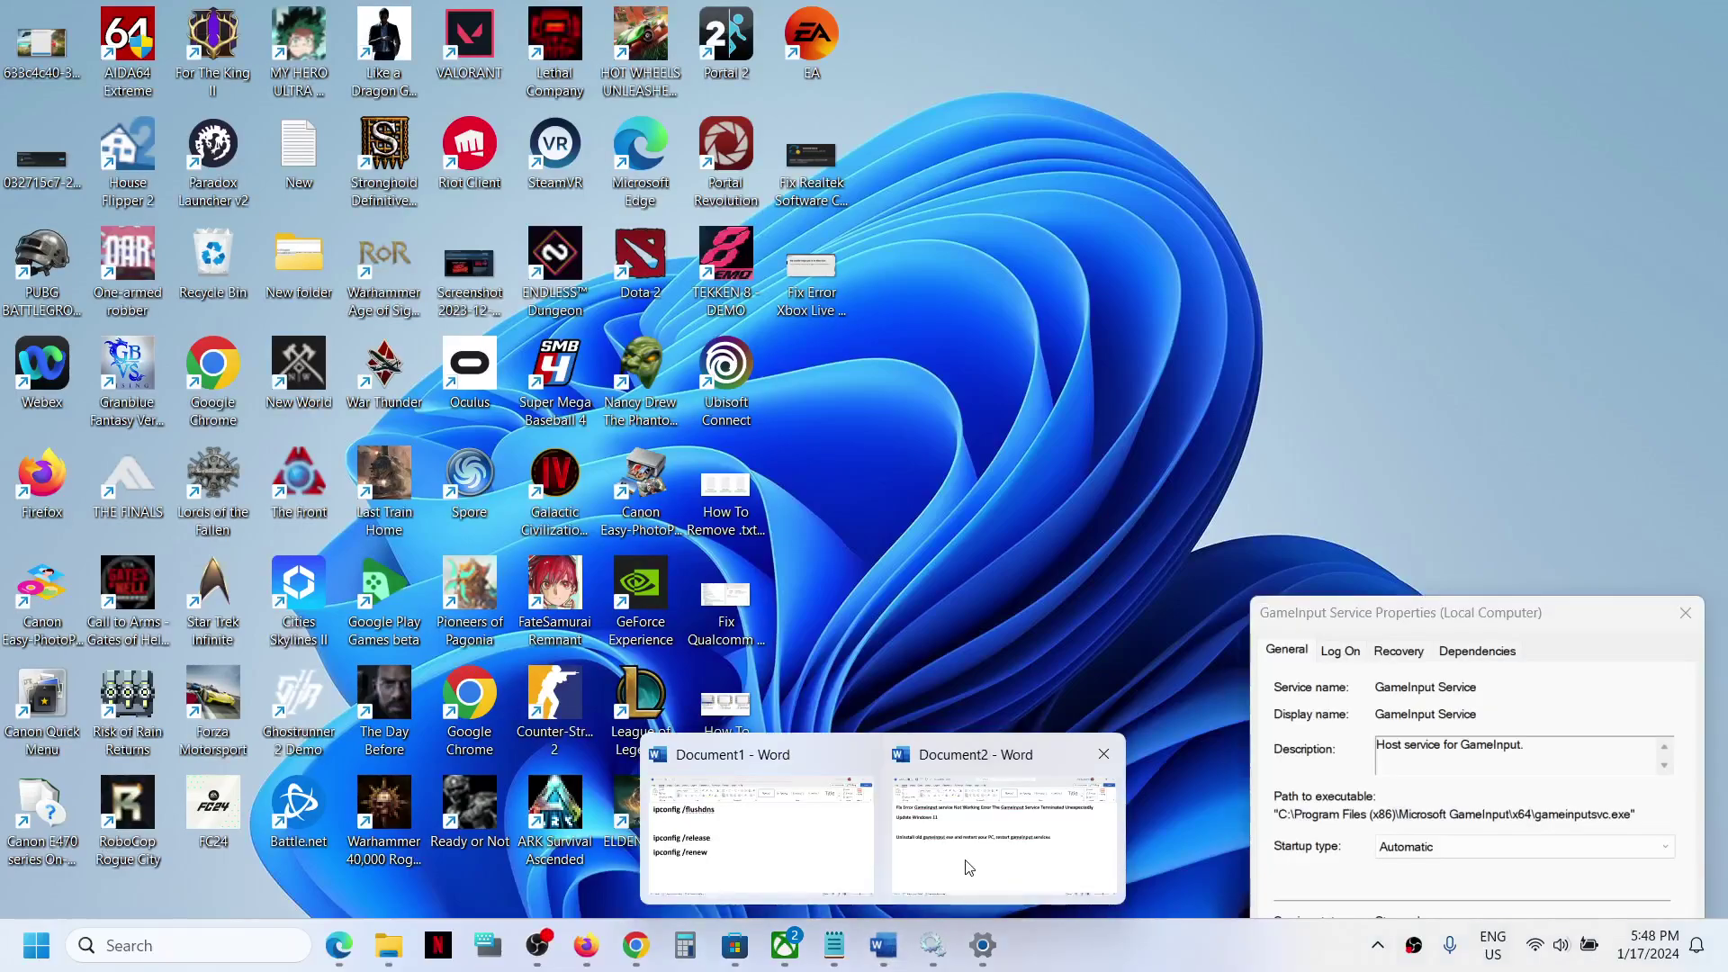
pyautogui.click(972, 864)
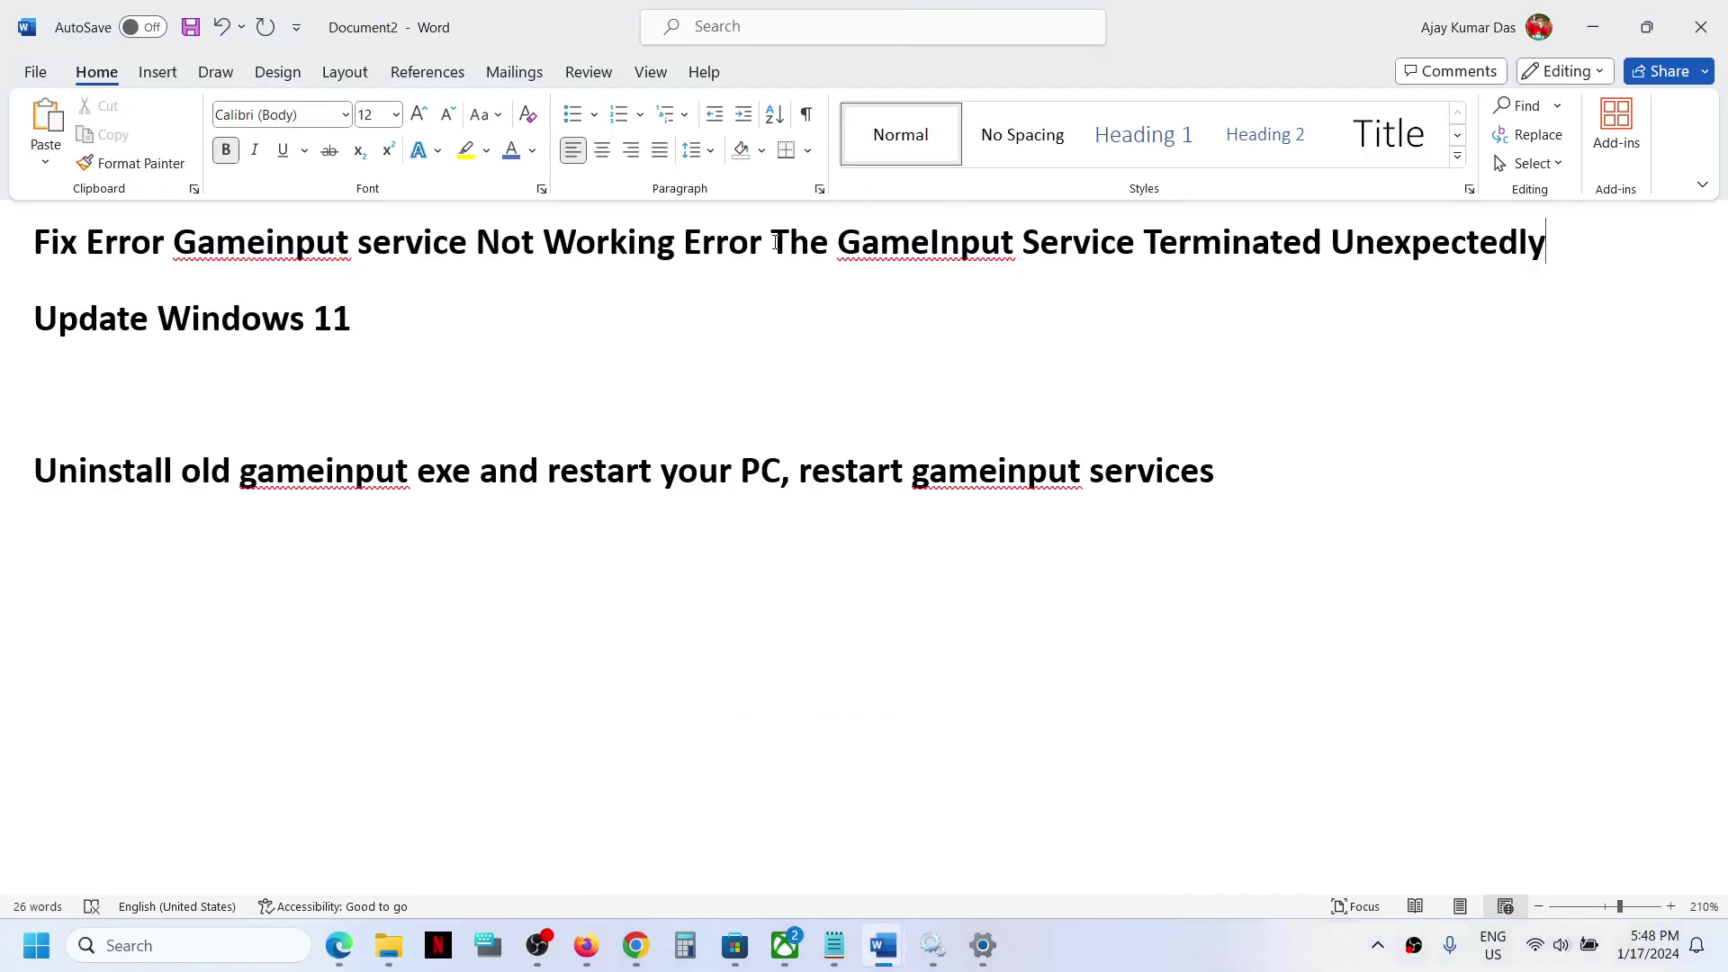
pyautogui.moveTo(776, 243); pyautogui.dragTo(1576, 207)
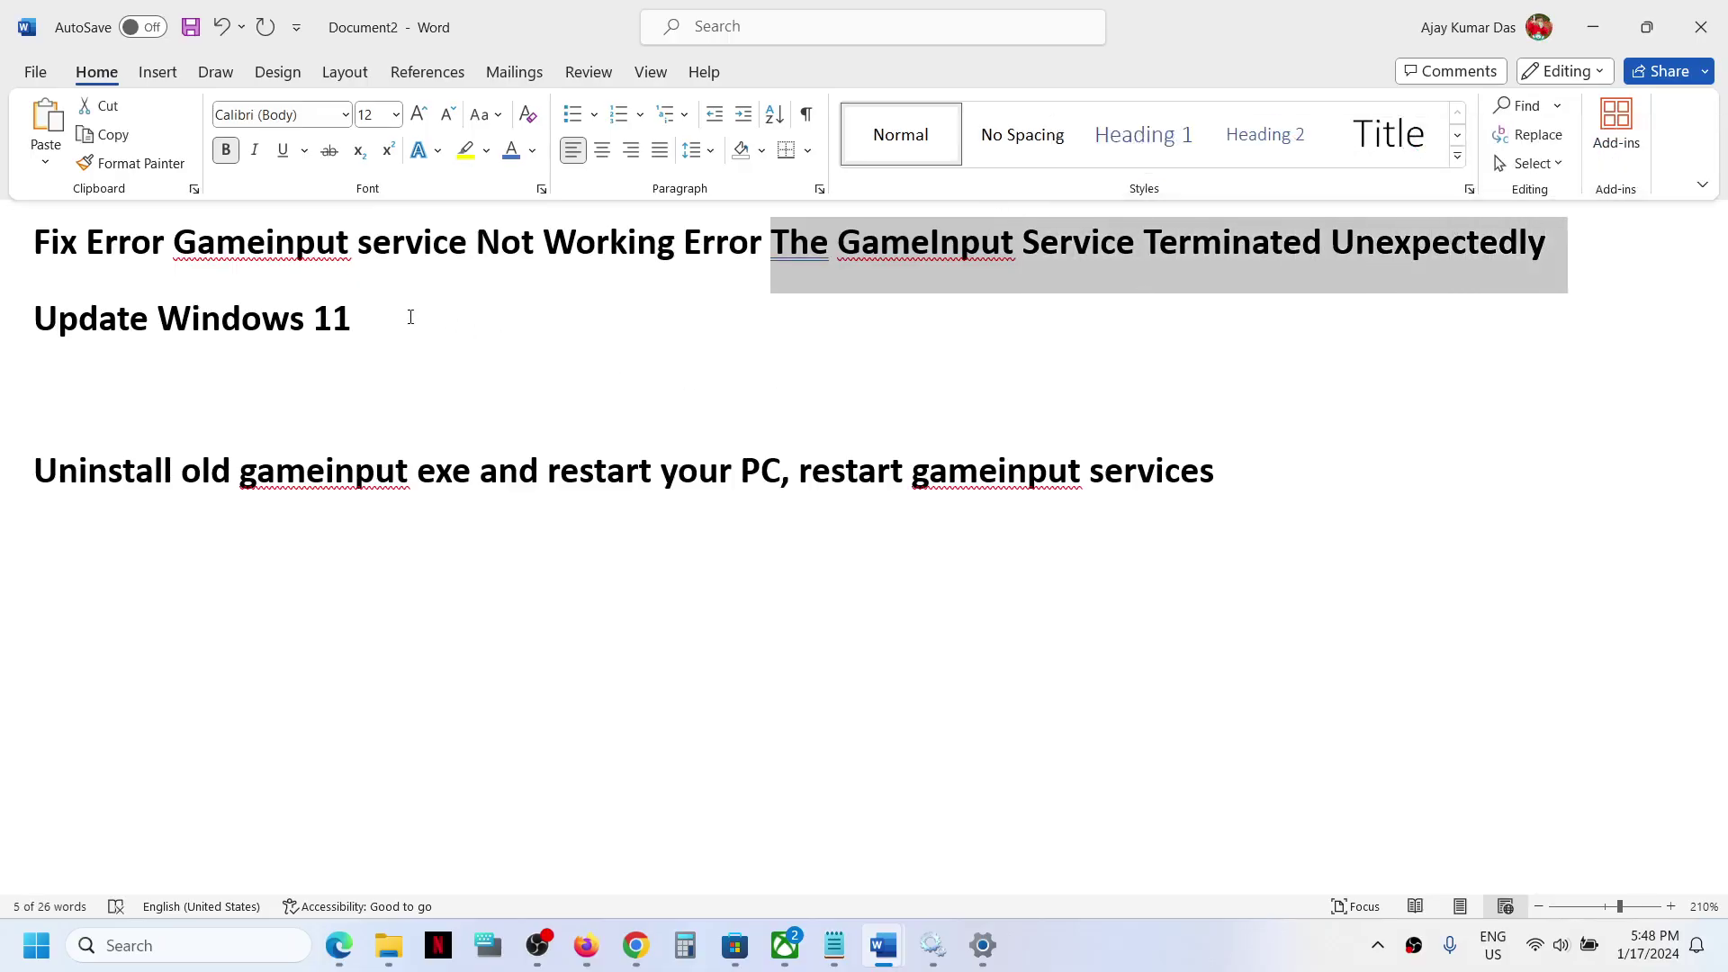
pyautogui.moveTo(411, 317); pyautogui.dragTo(27, 274)
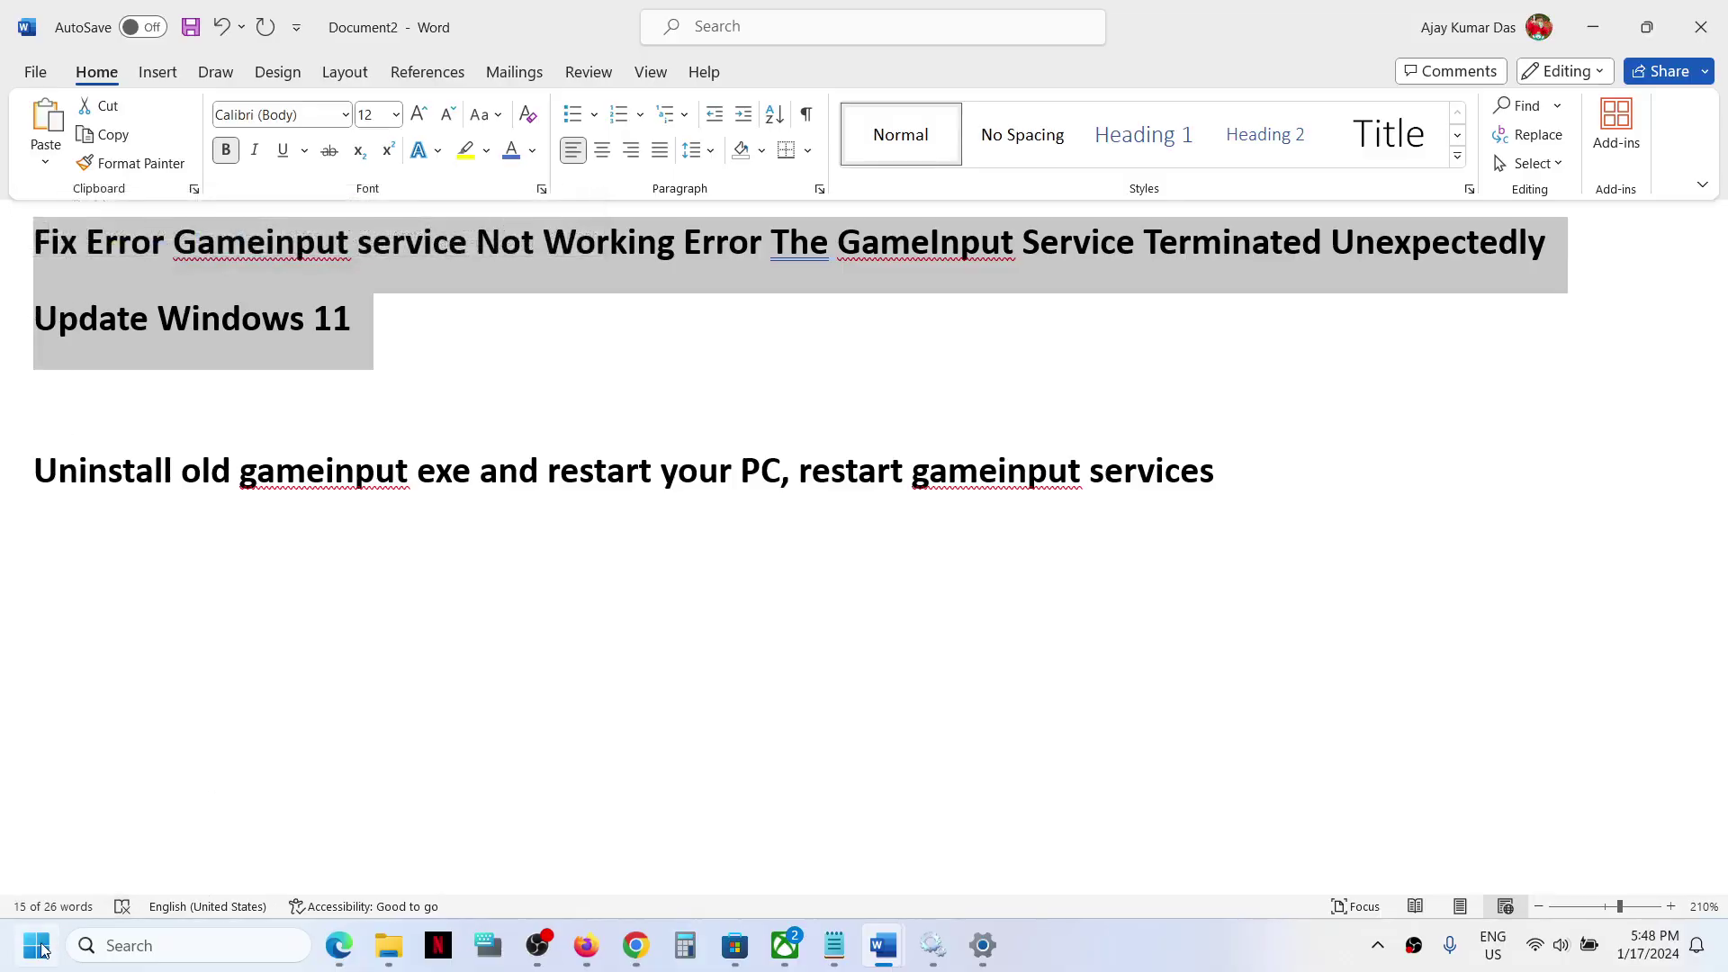
pyautogui.click(37, 947)
# Start a new Windows Update check from the Windows Update page in Settings.
pyautogui.click(406, 393)
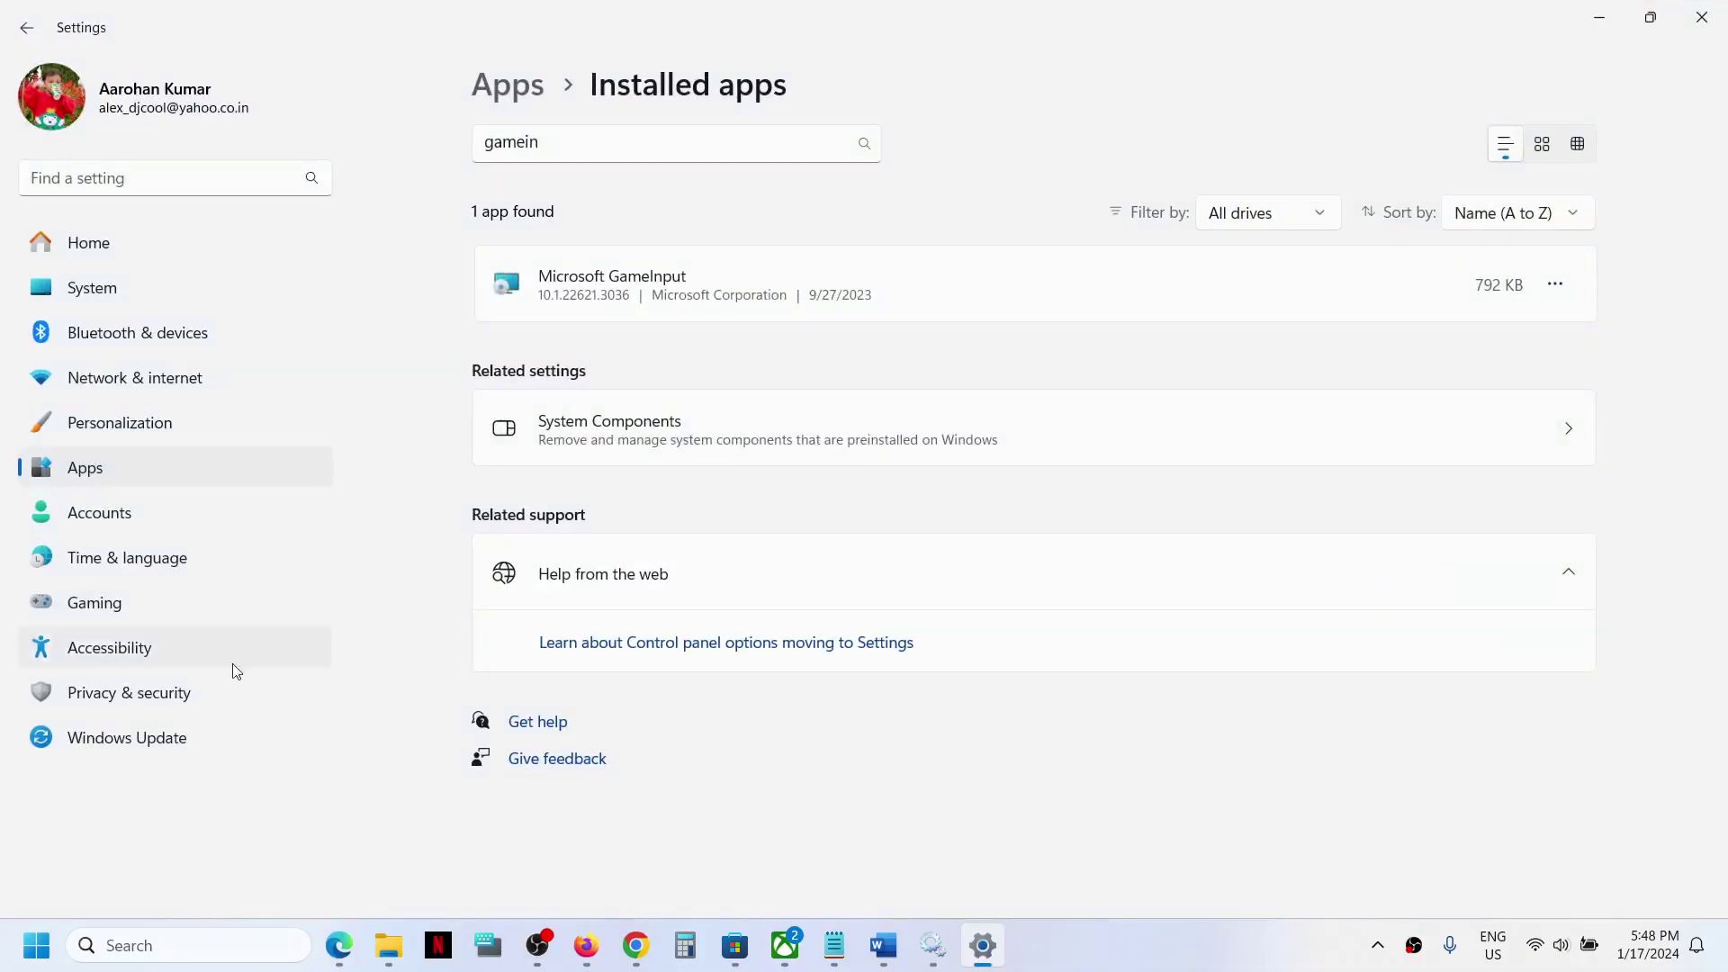
pyautogui.click(133, 738)
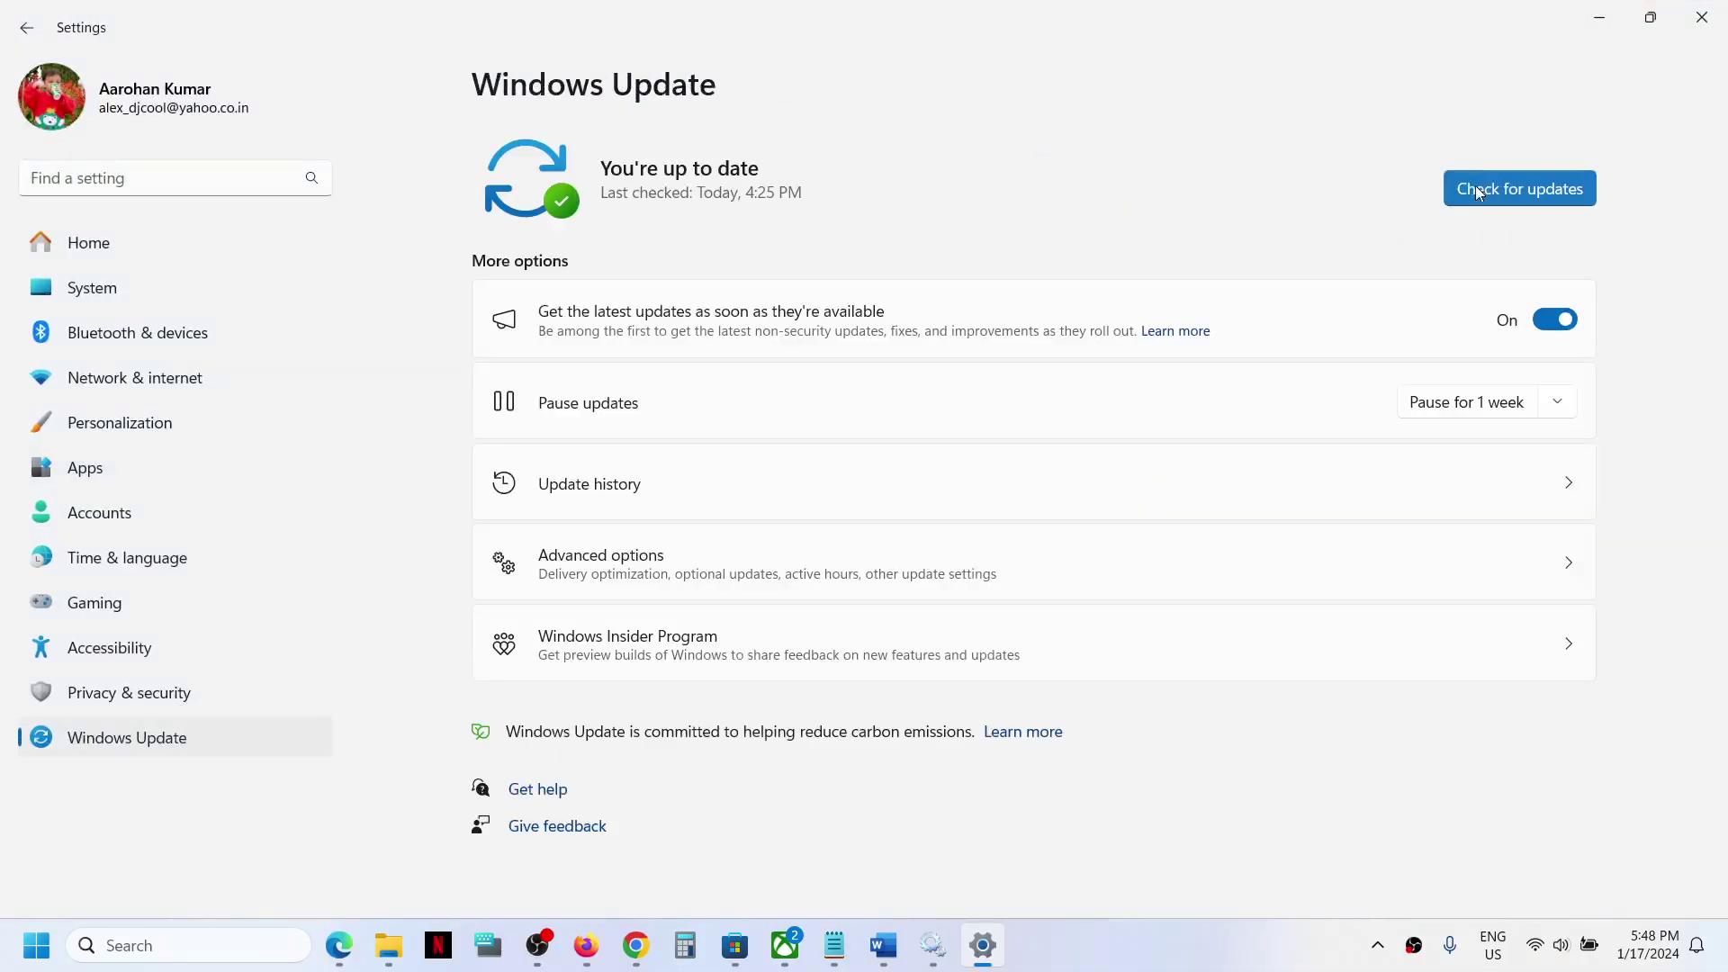
pyautogui.click(1477, 188)
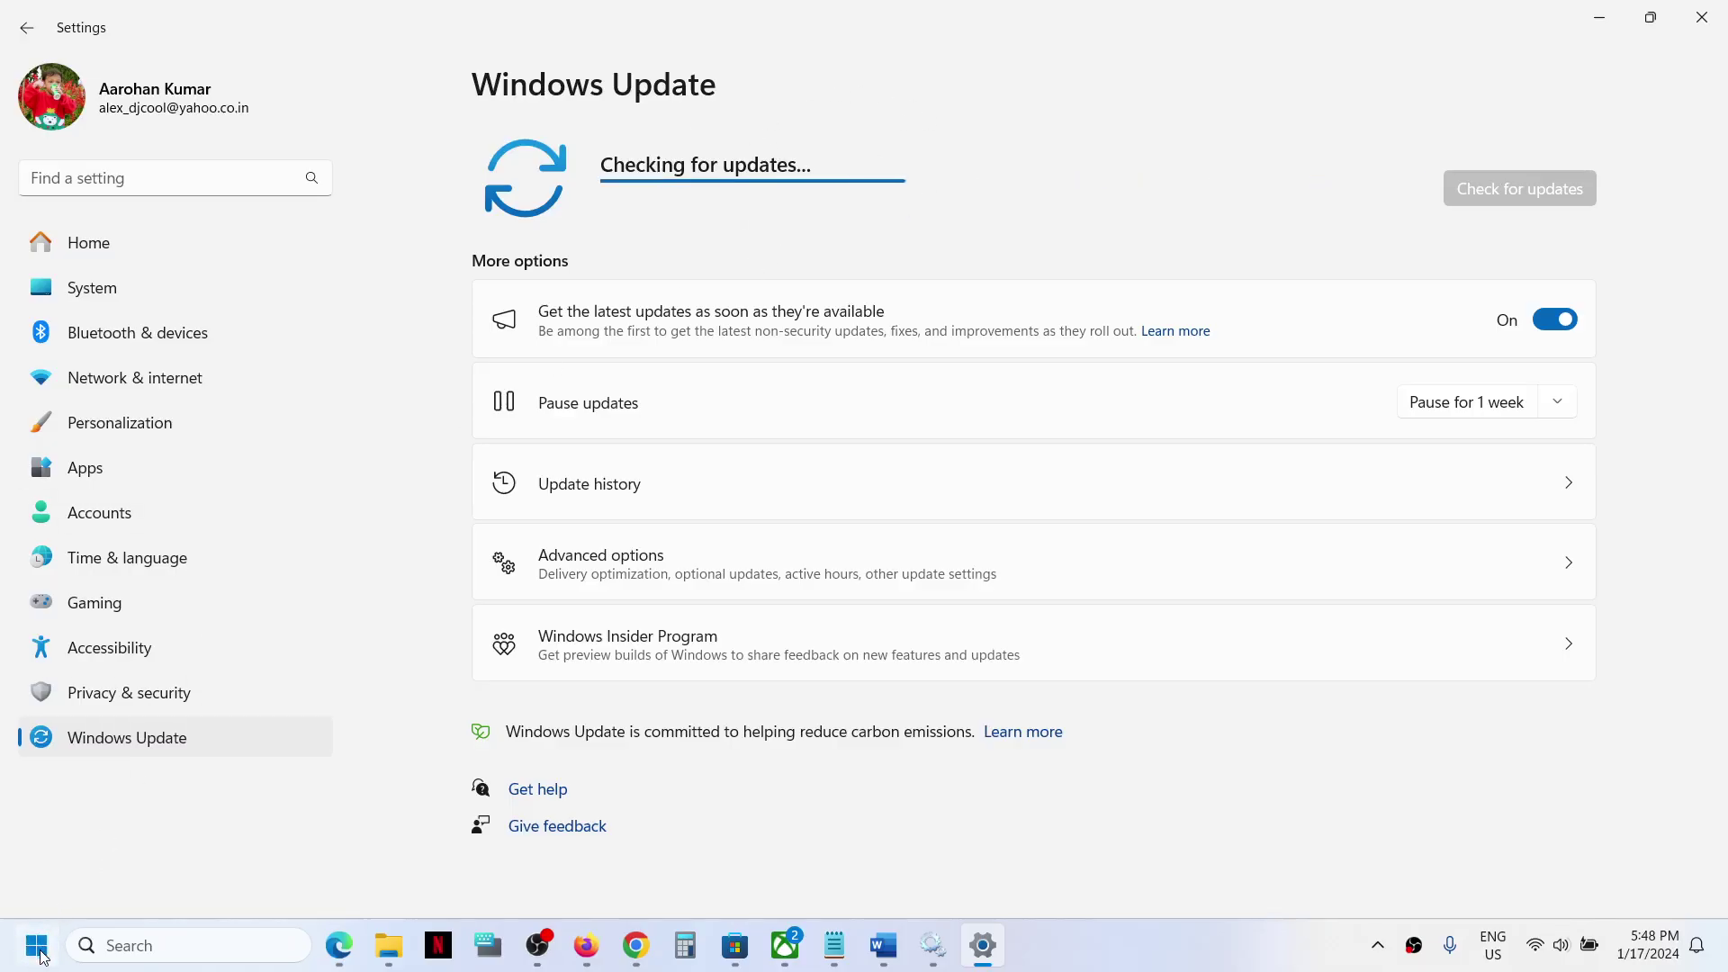
# Bring up the Start menu's power choices and dismiss them without restarting.
pyautogui.press('super')
pyautogui.click(665, 872)
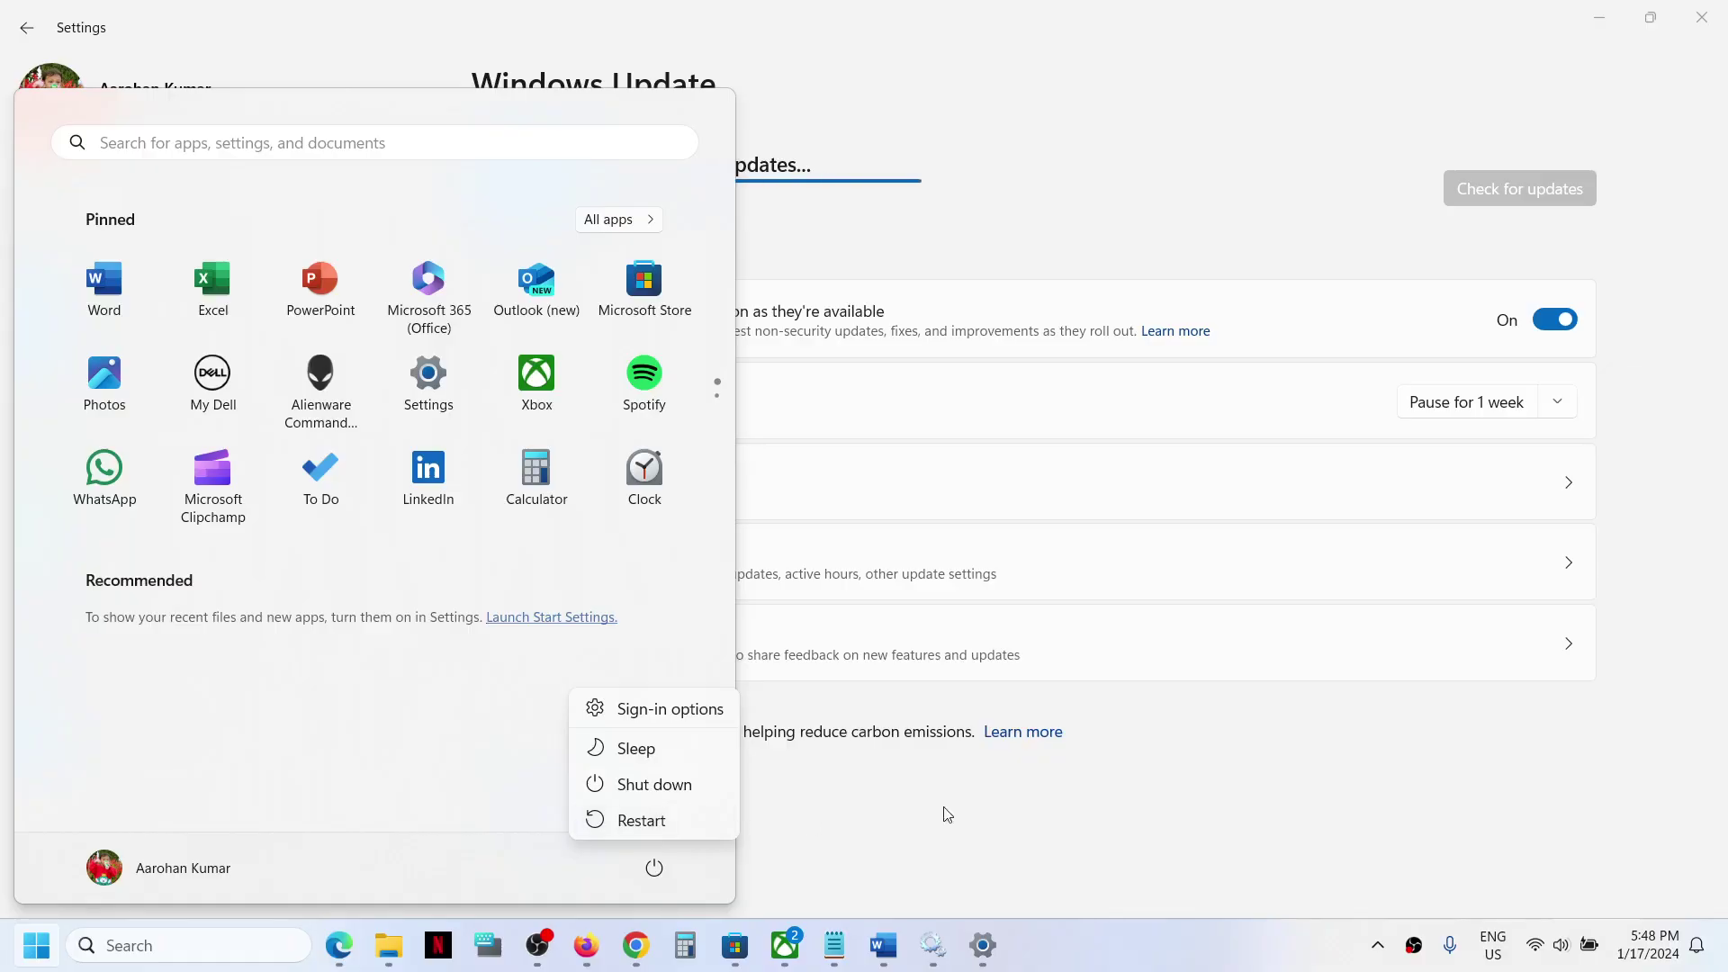
pyautogui.click(1156, 821)
pyautogui.click(1156, 821)
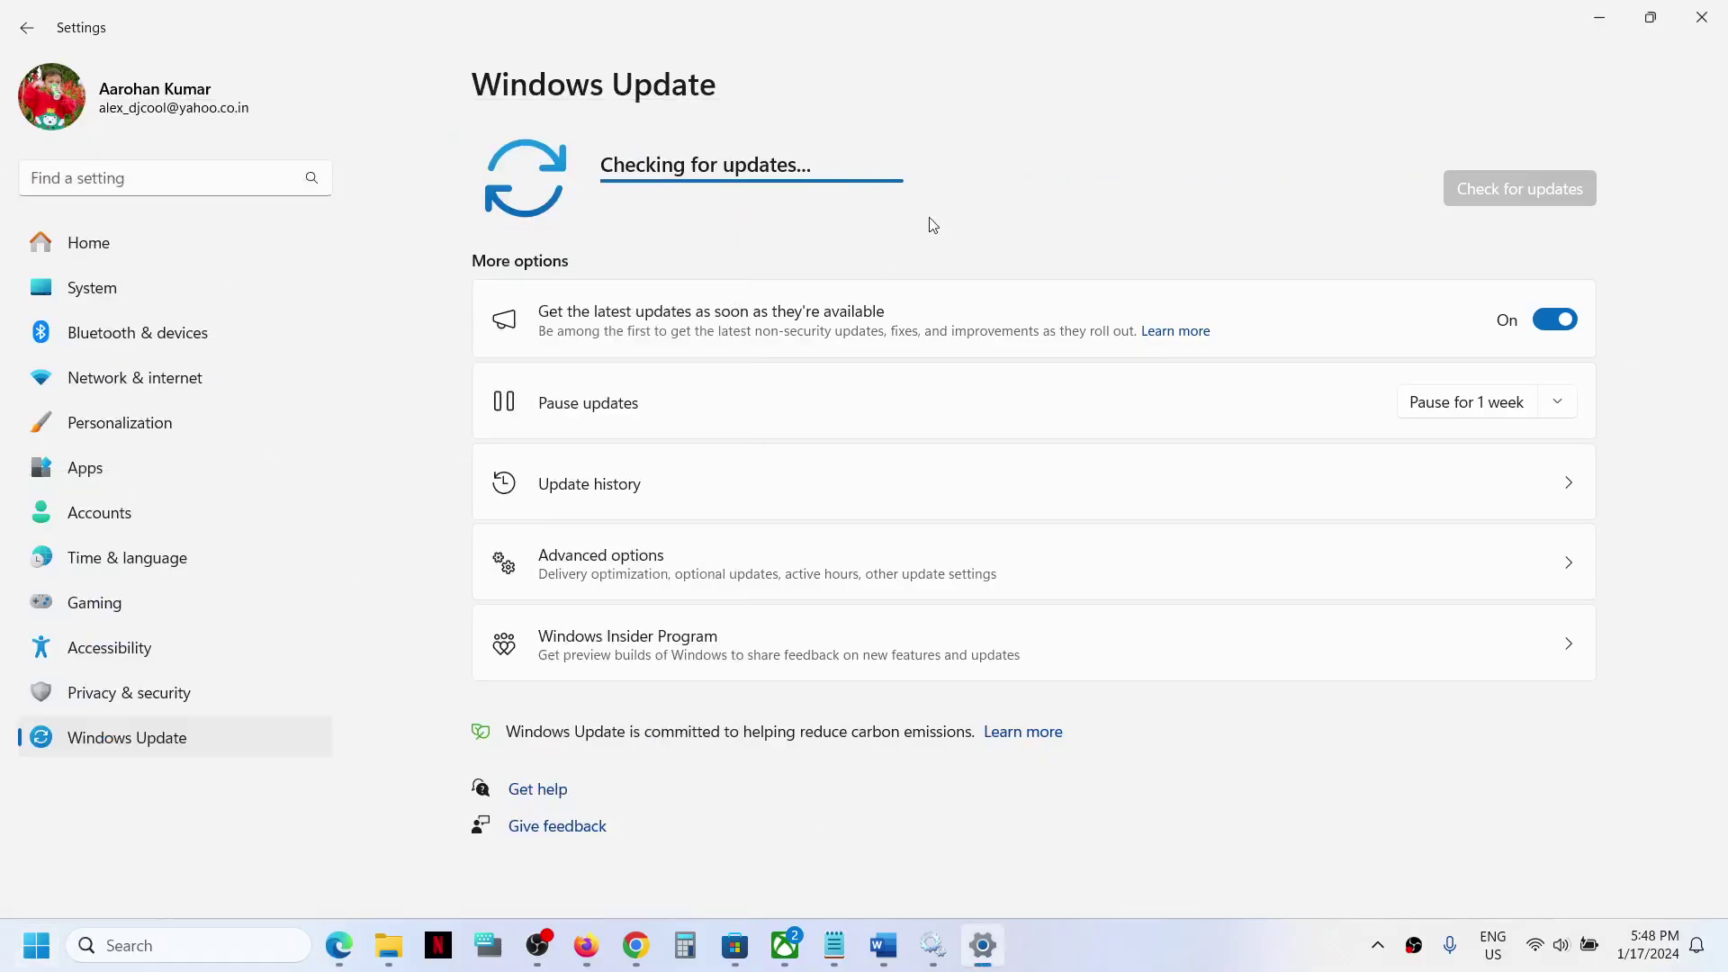
# Return to the Document2 notes in Word and highlight 'old gameinput exe'.
pyautogui.click(883, 945)
pyautogui.click(883, 945)
pyautogui.click(974, 866)
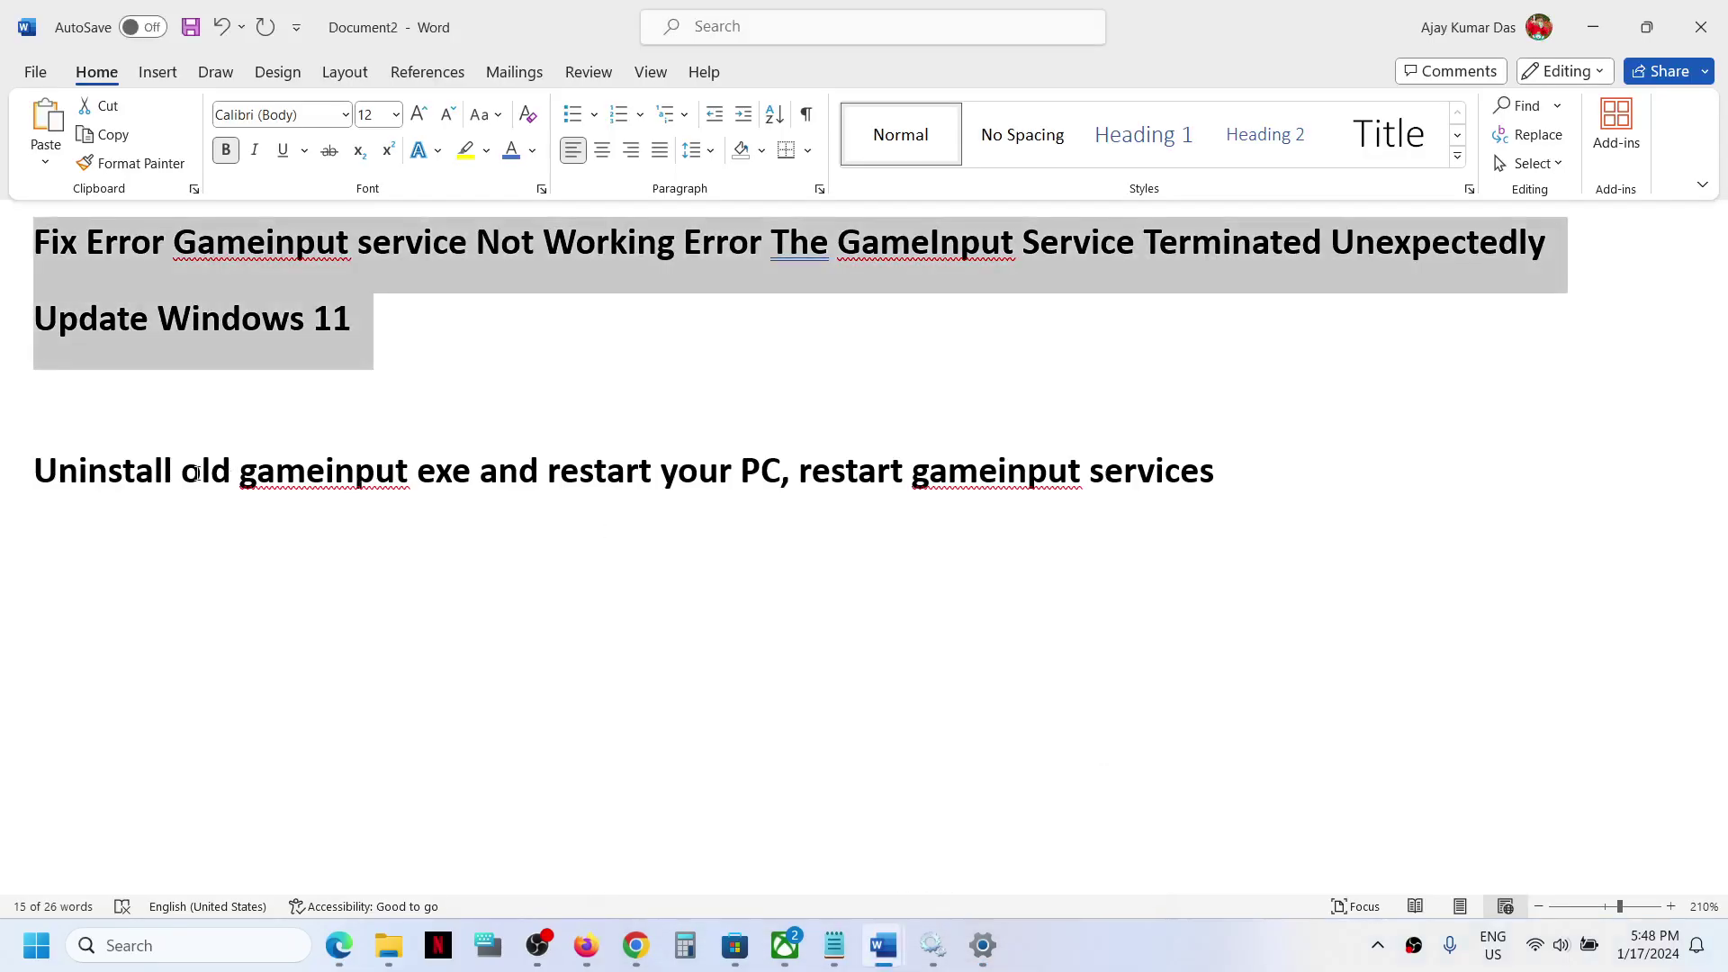
pyautogui.moveTo(198, 474); pyautogui.dragTo(486, 459)
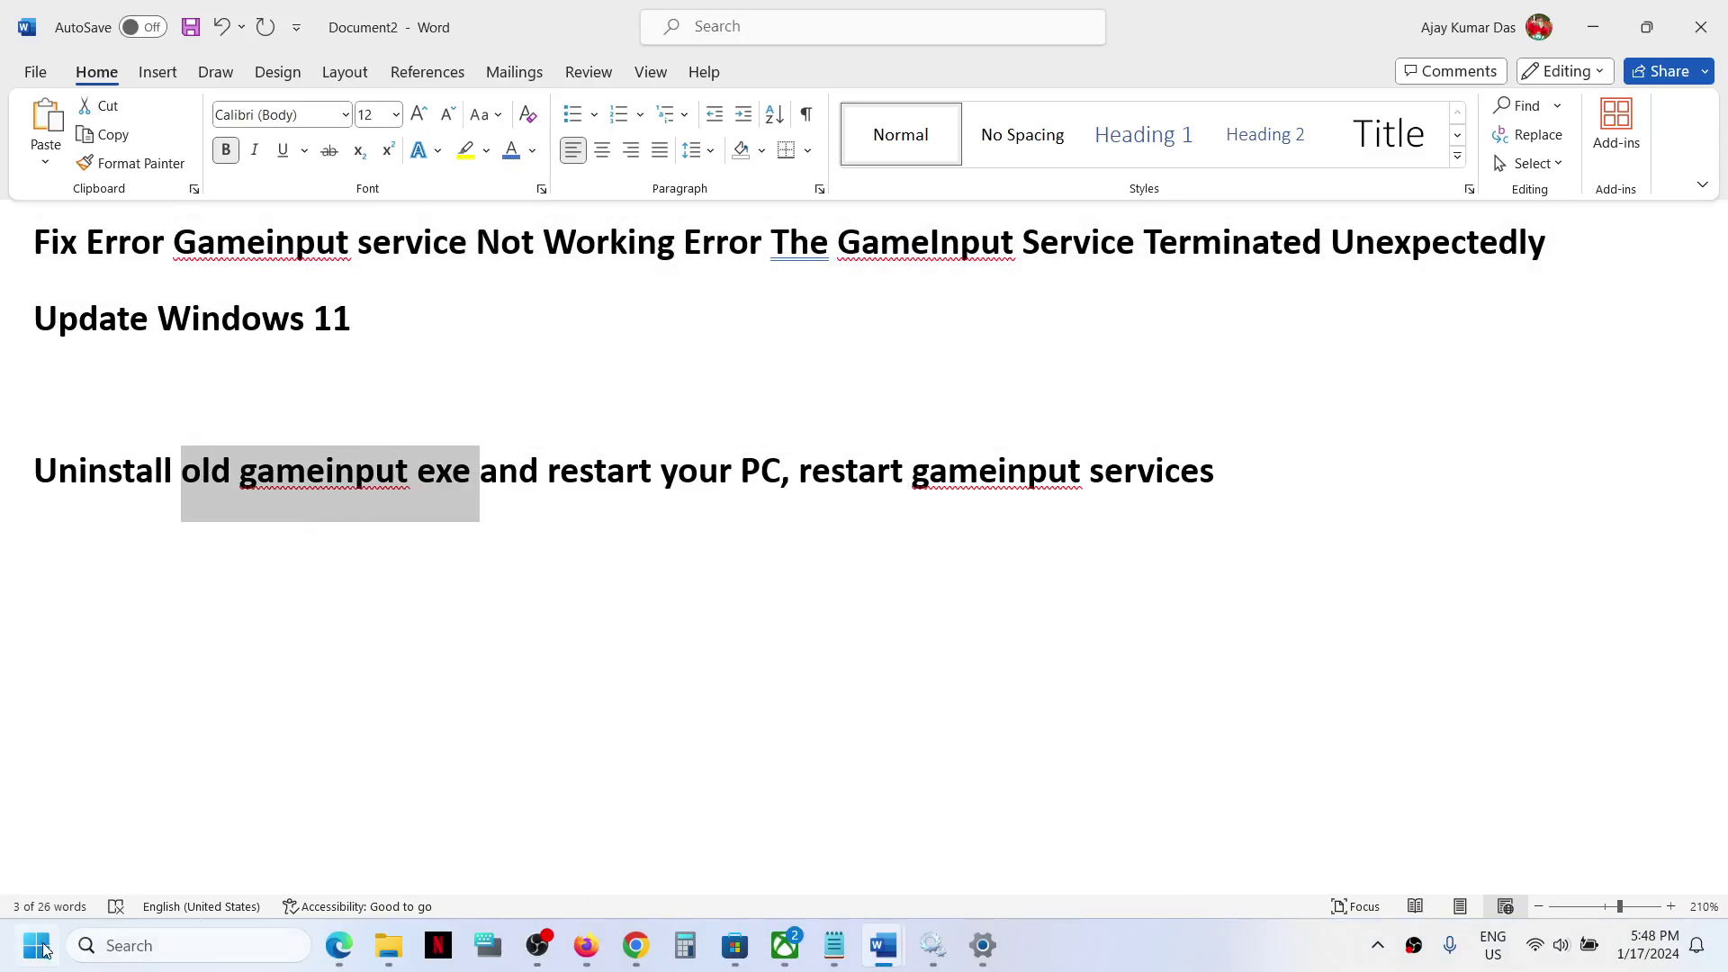
# Browse from This PC through OS (C:) and Program Files (x86) into Microsoft GameInput.
pyautogui.click(388, 945)
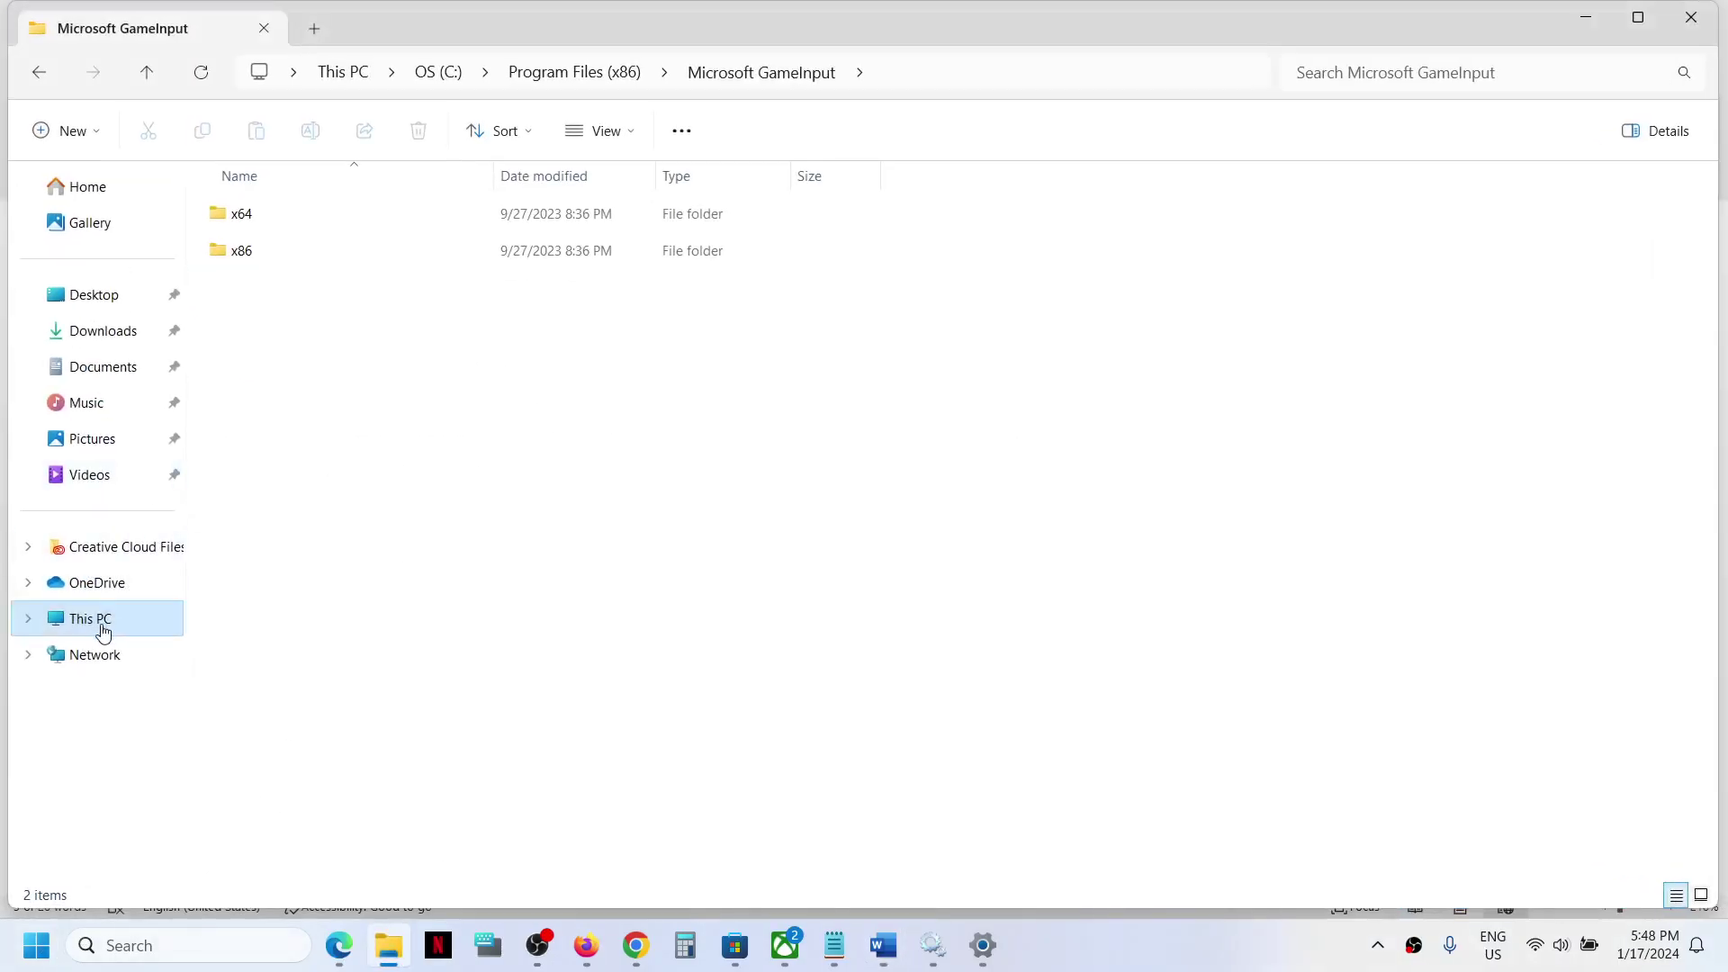
pyautogui.click(103, 630)
pyautogui.doubleClick(349, 230)
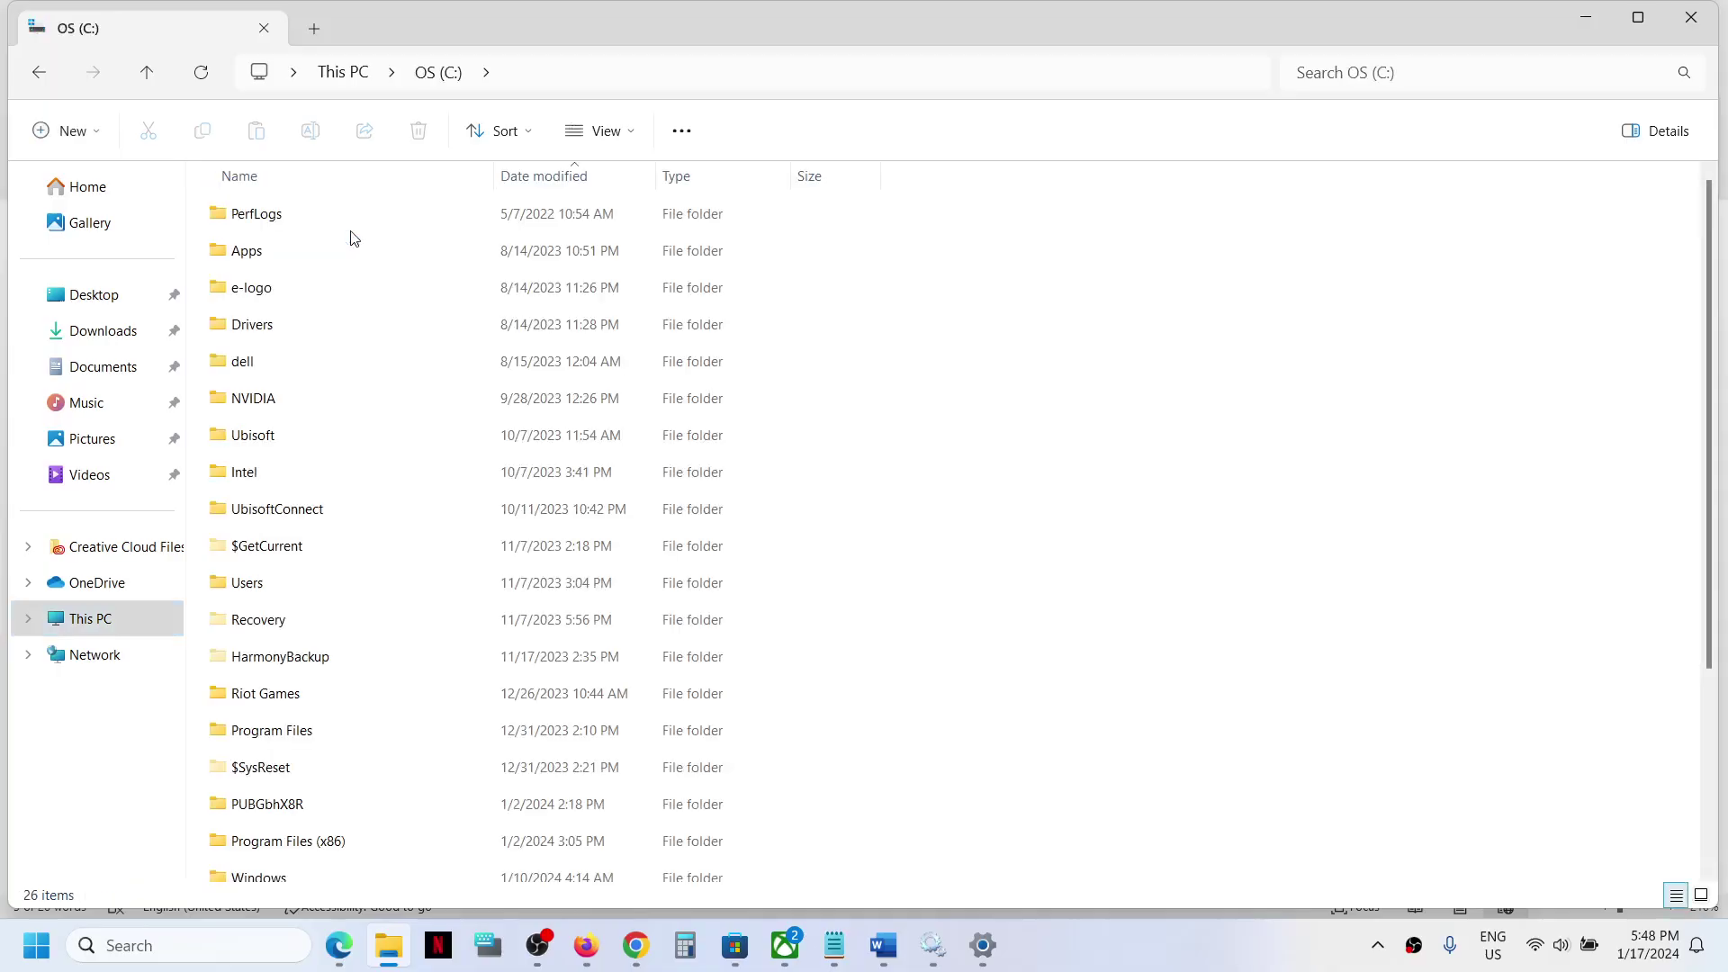
pyautogui.scroll(-2, 390, 591)
pyautogui.click(306, 703)
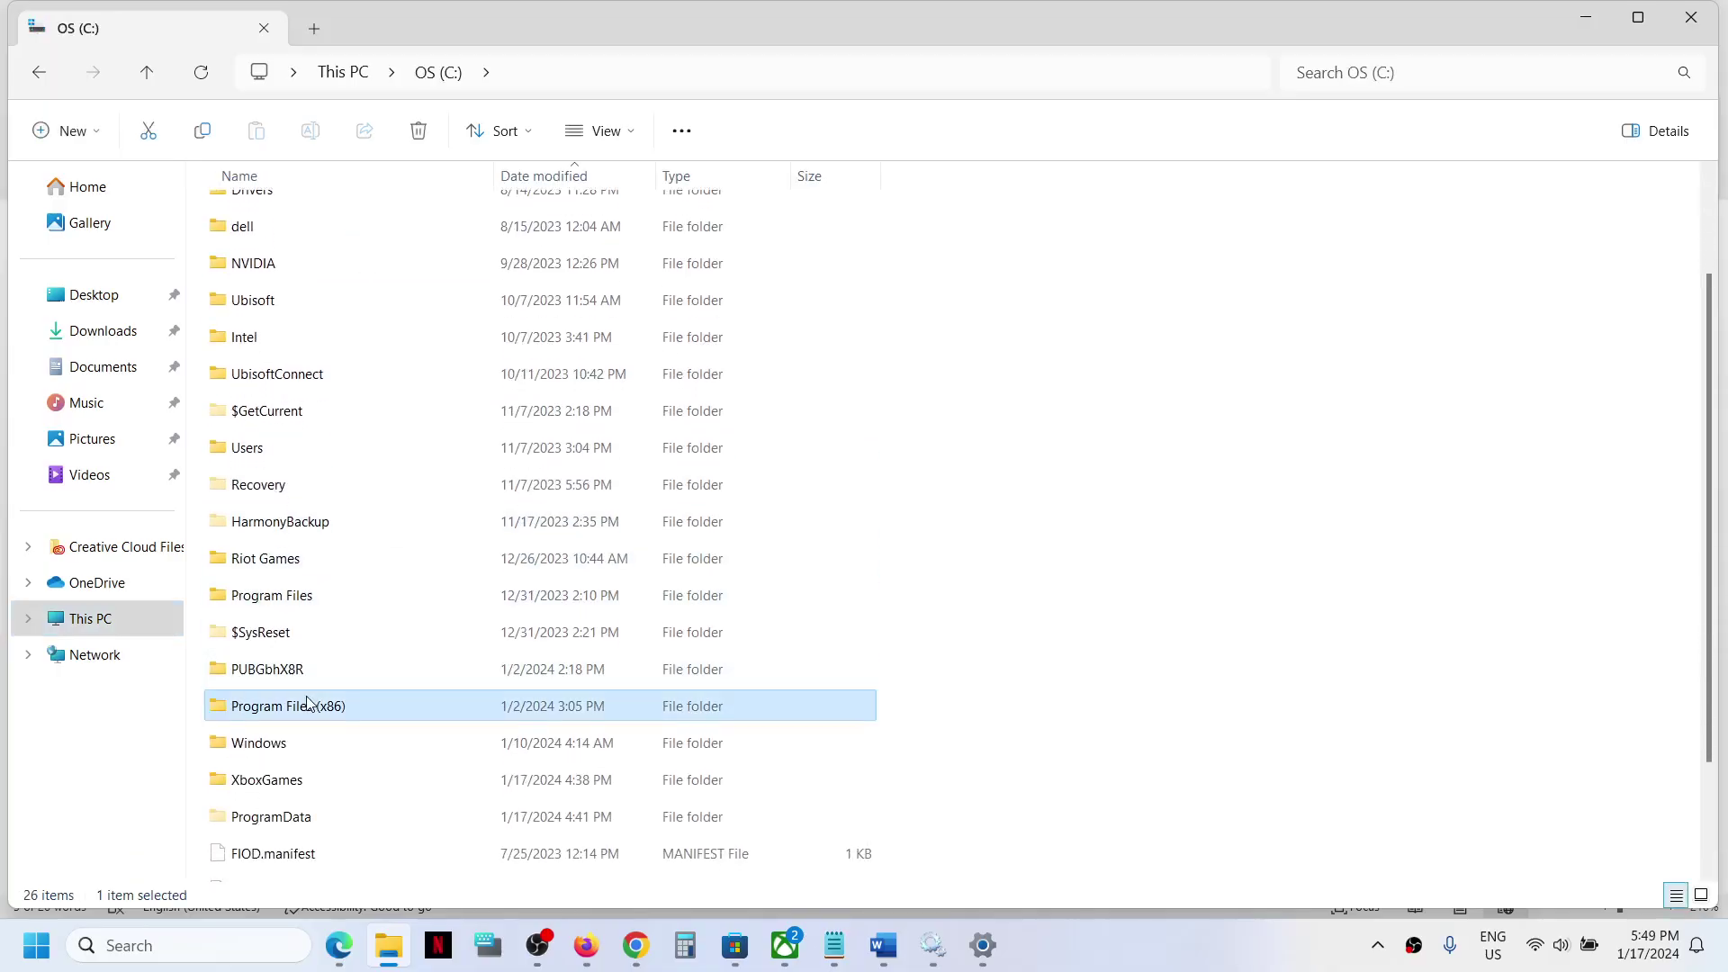
pyautogui.doubleClick(307, 703)
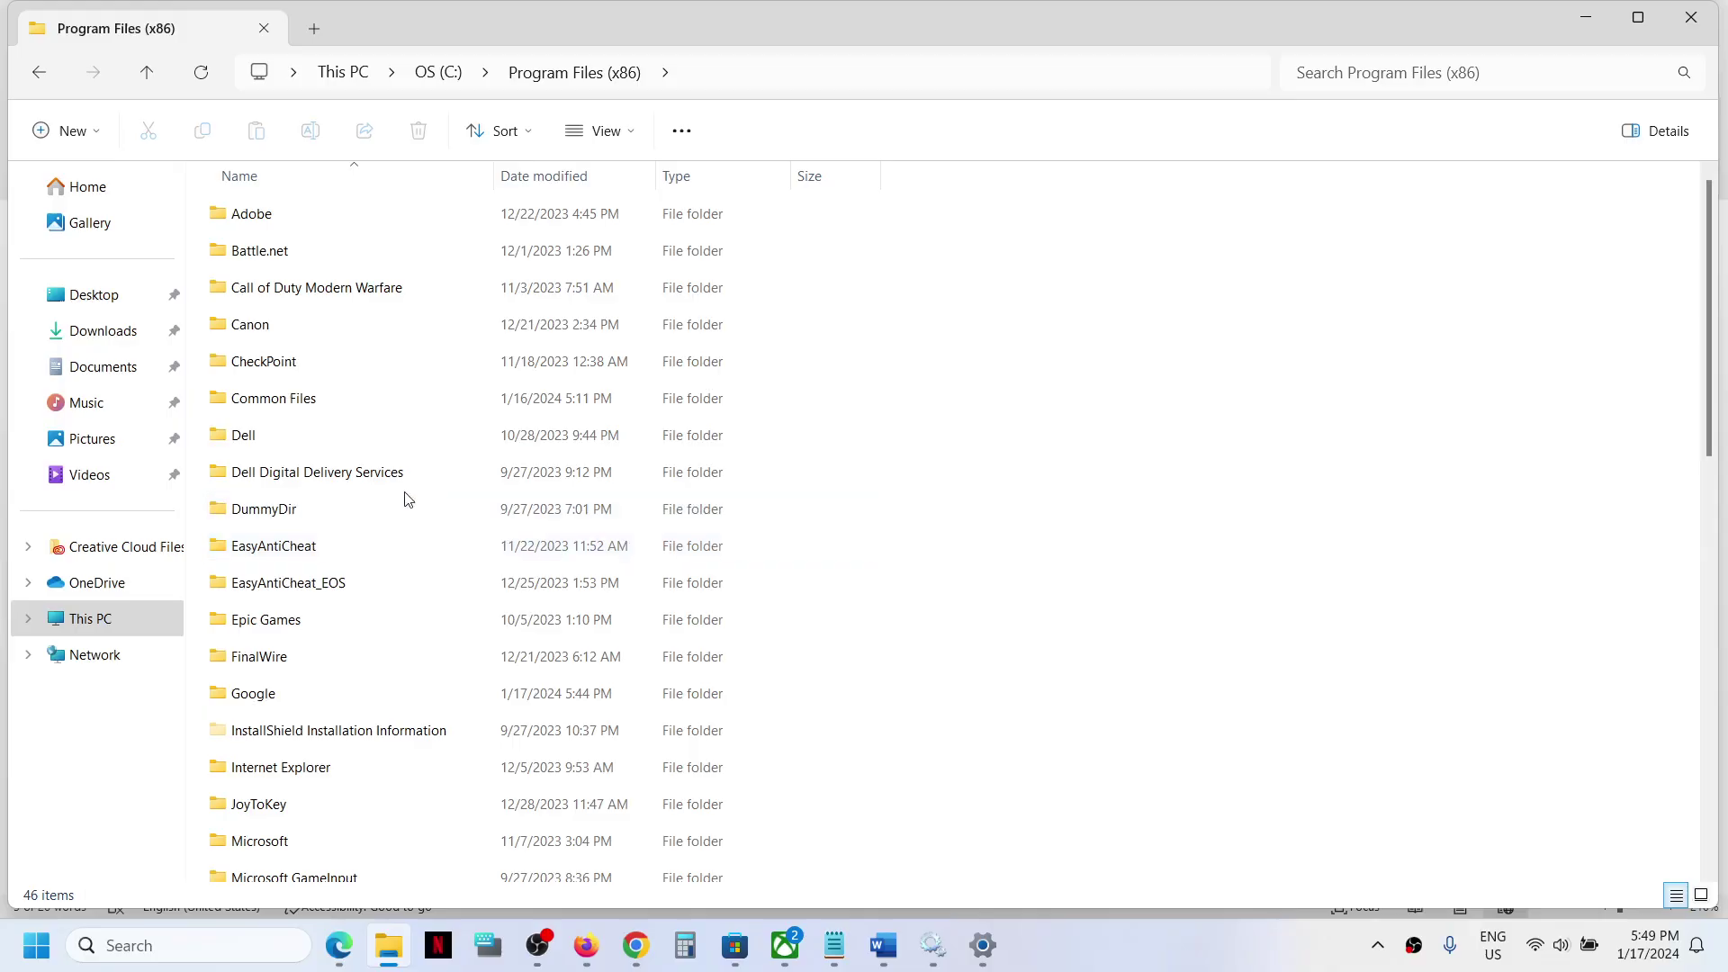
pyautogui.scroll(-2, 405, 499)
pyautogui.scroll(-1, 364, 755)
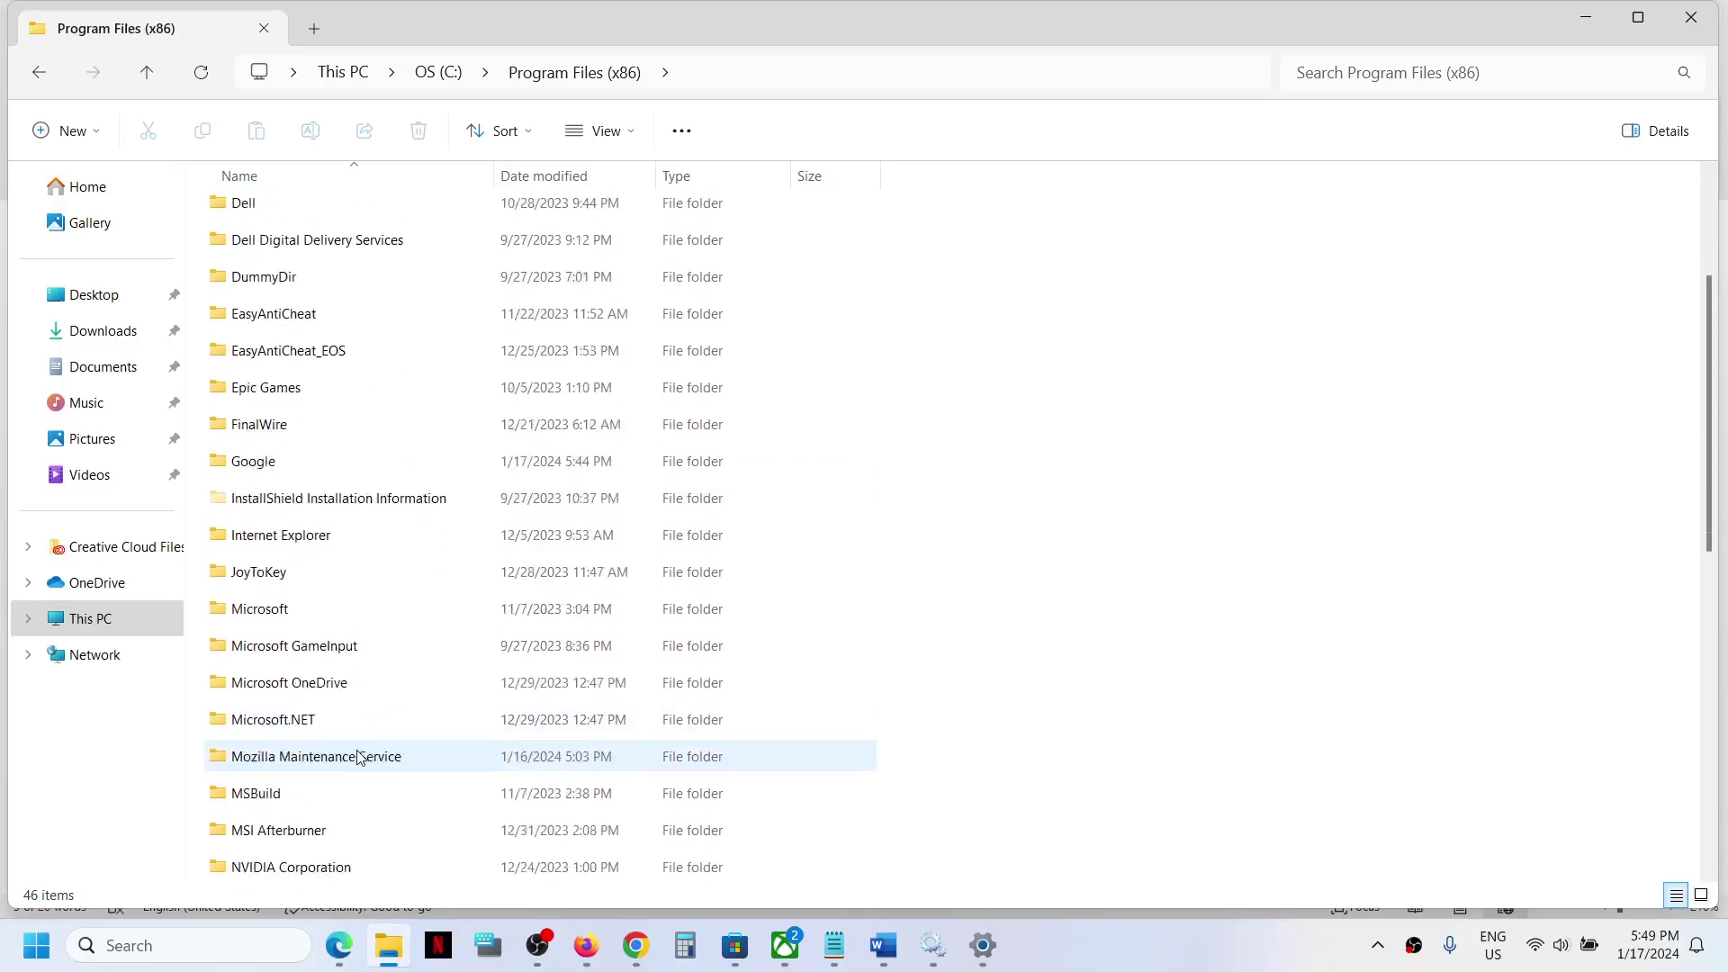
pyautogui.scroll(-1, 359, 757)
pyautogui.click(339, 547)
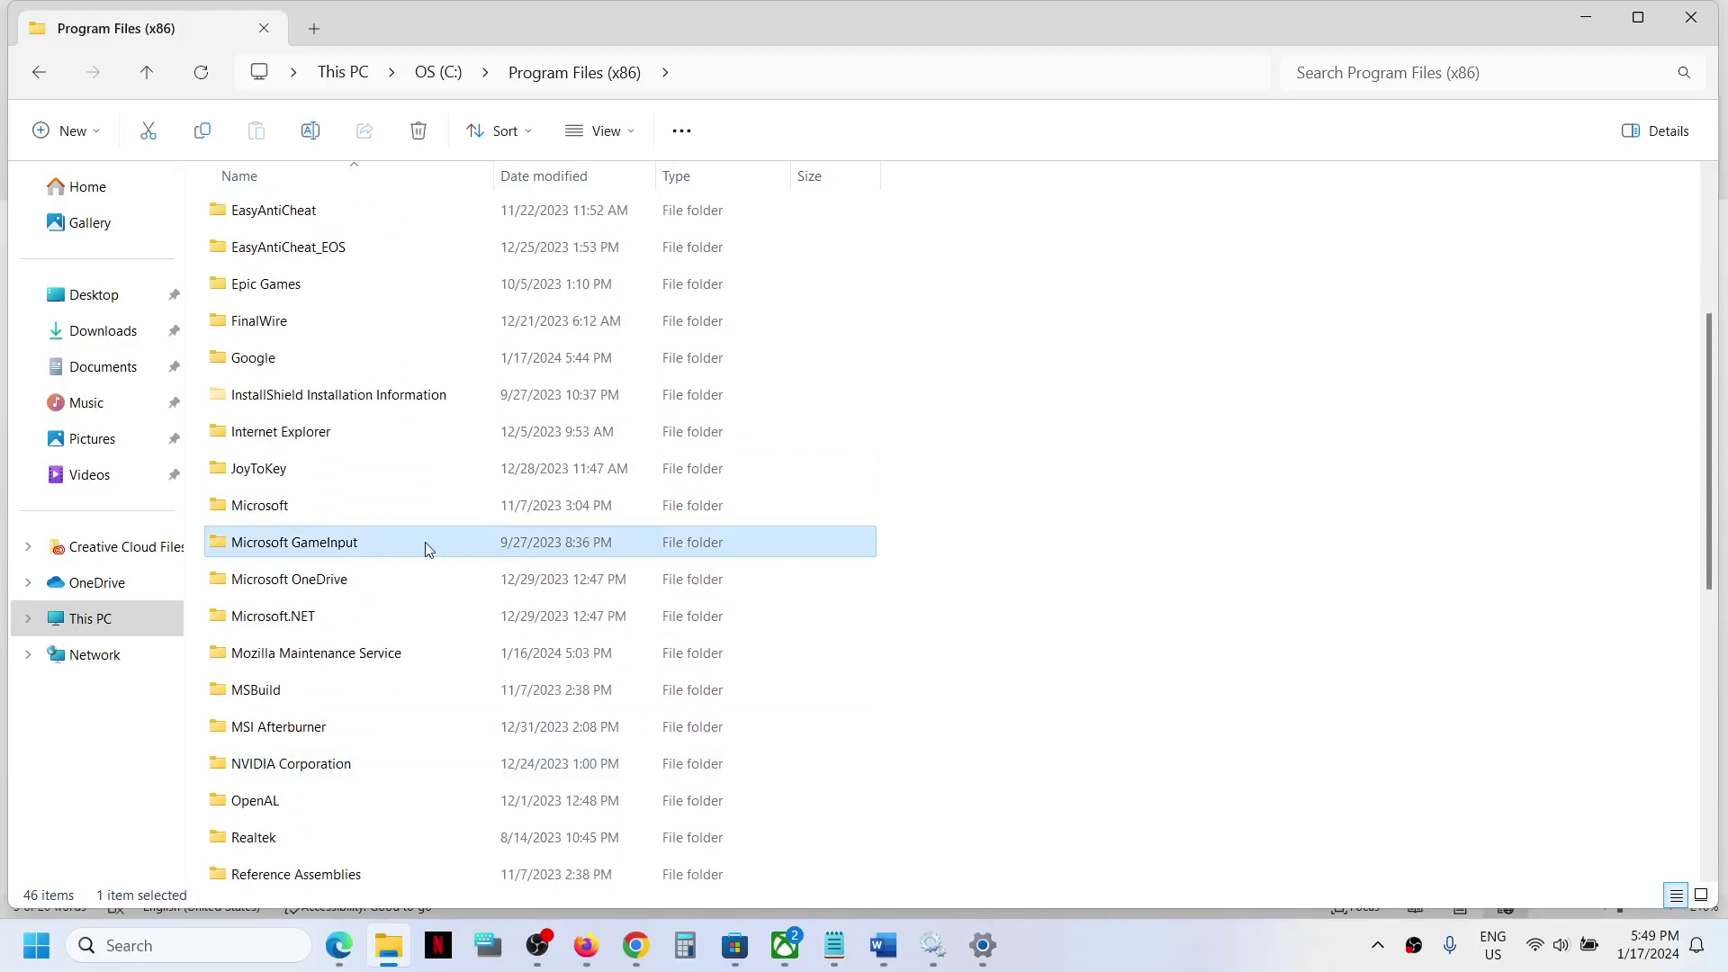
pyautogui.doubleClick(376, 543)
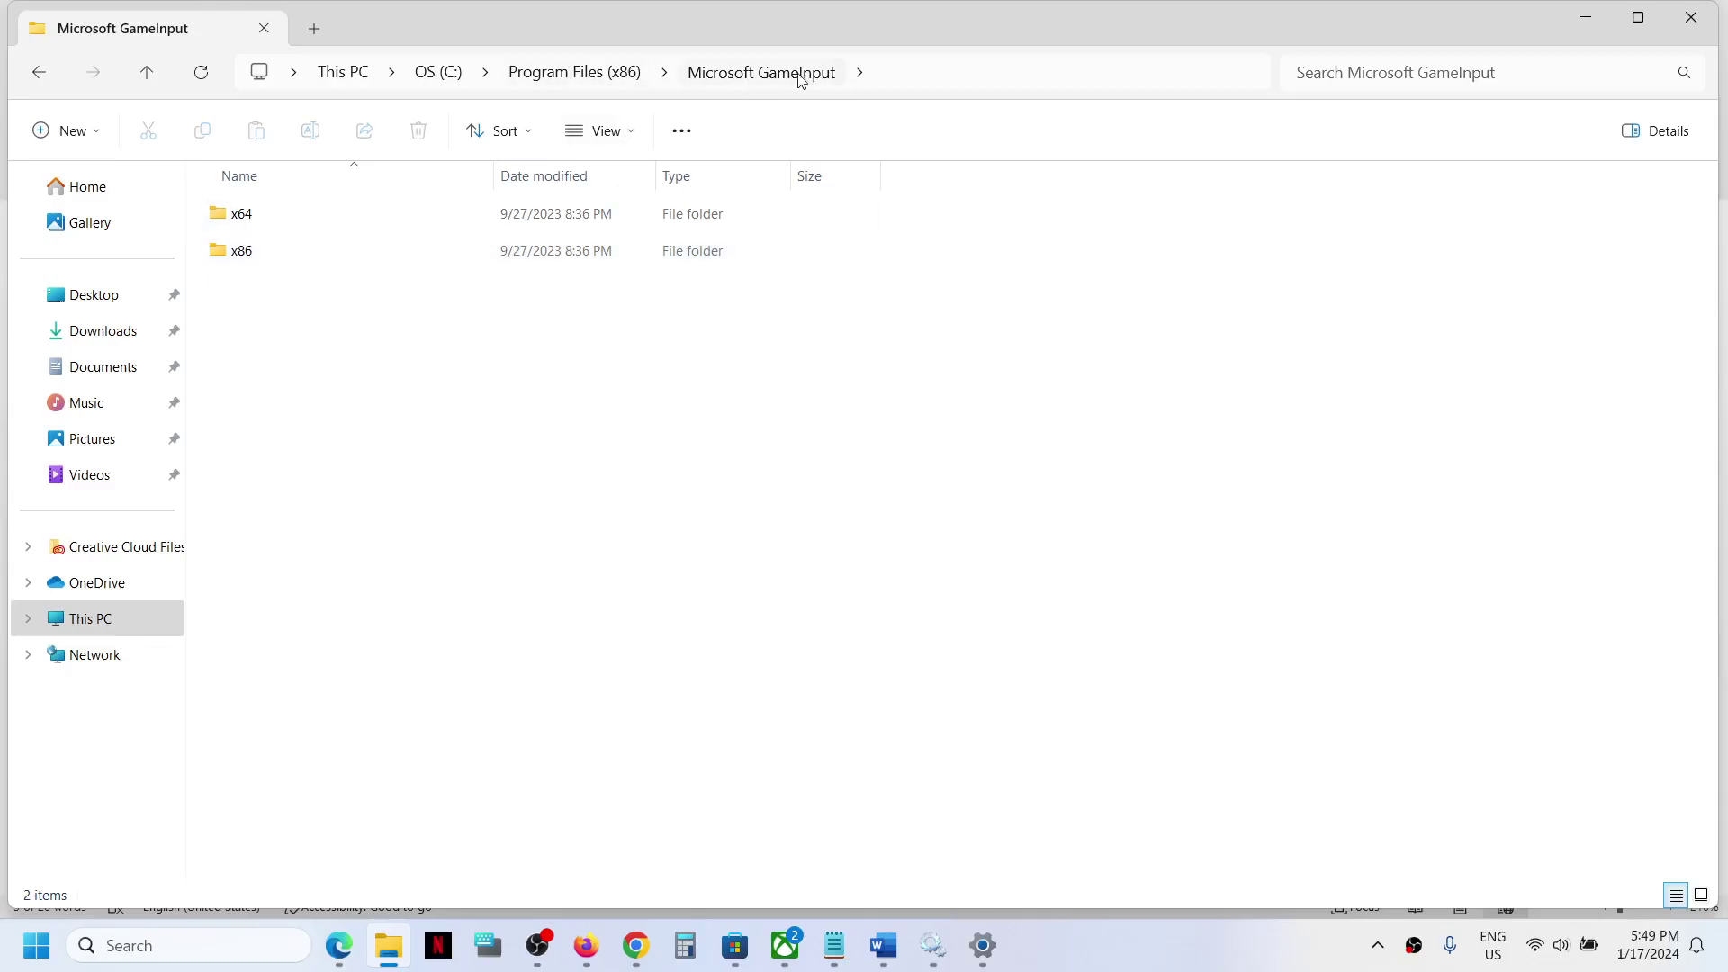
# Select the x64 and x86 folders, then go back to OS (C:) and open the Windows folder.
pyautogui.moveTo(463, 319); pyautogui.dragTo(382, 215)
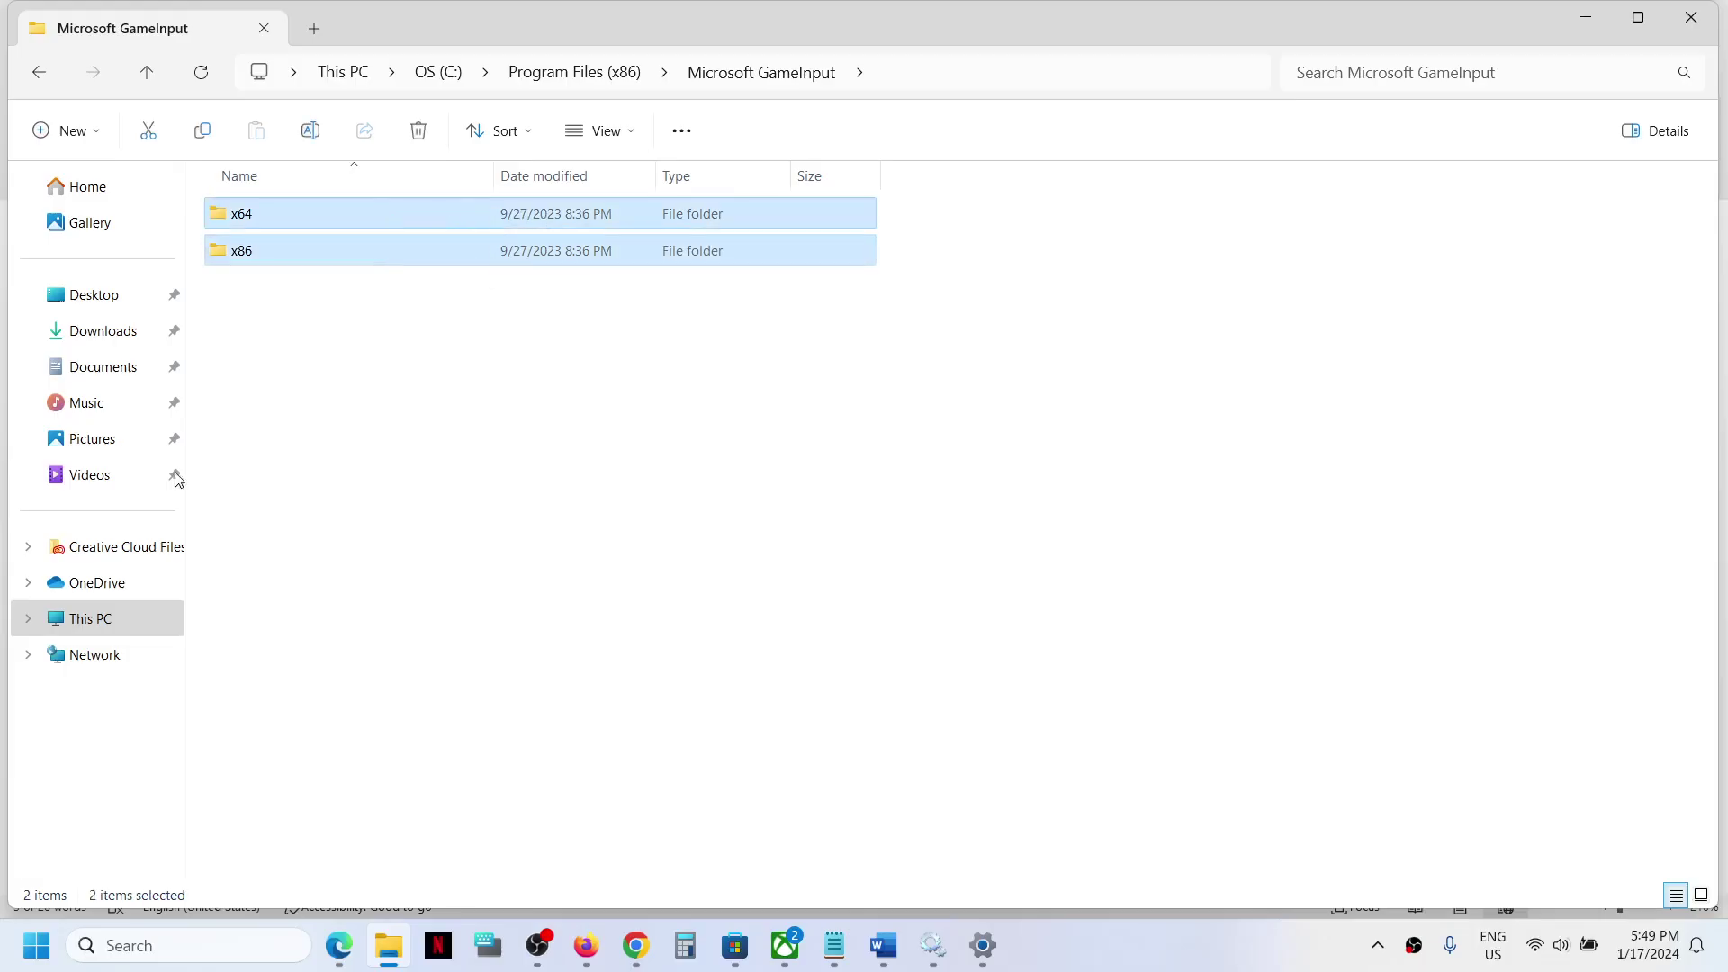
pyautogui.click(108, 621)
pyautogui.click(368, 240)
pyautogui.doubleClick(367, 240)
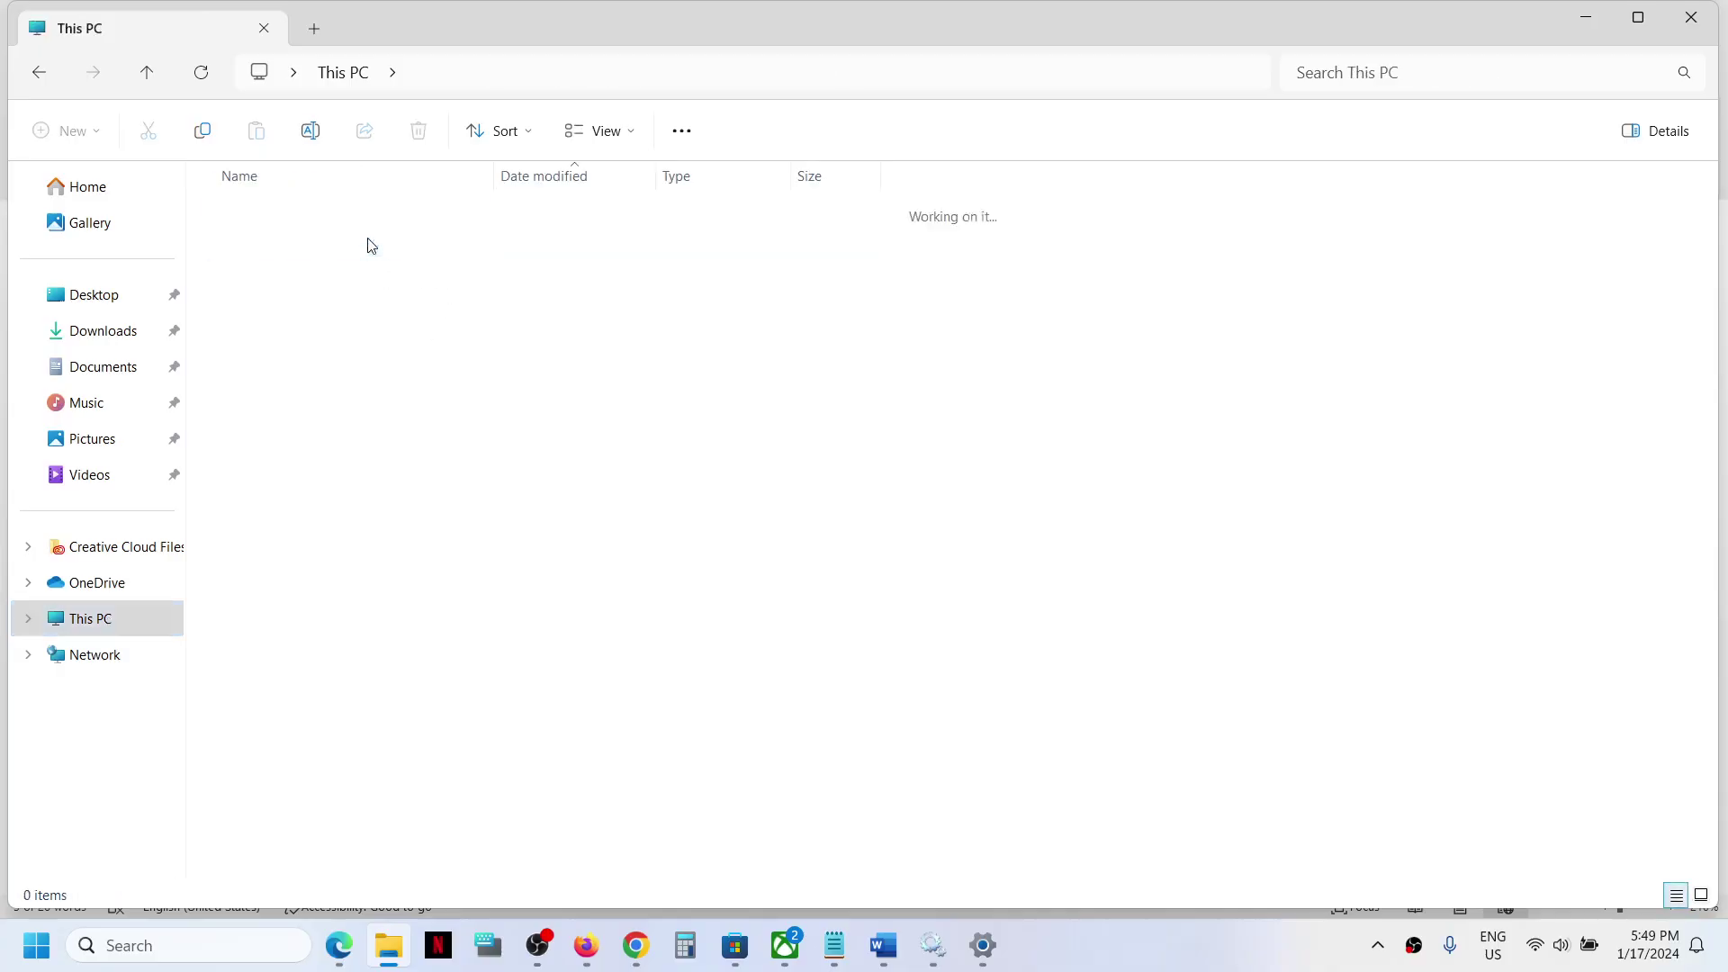
pyautogui.scroll(-3, 317, 612)
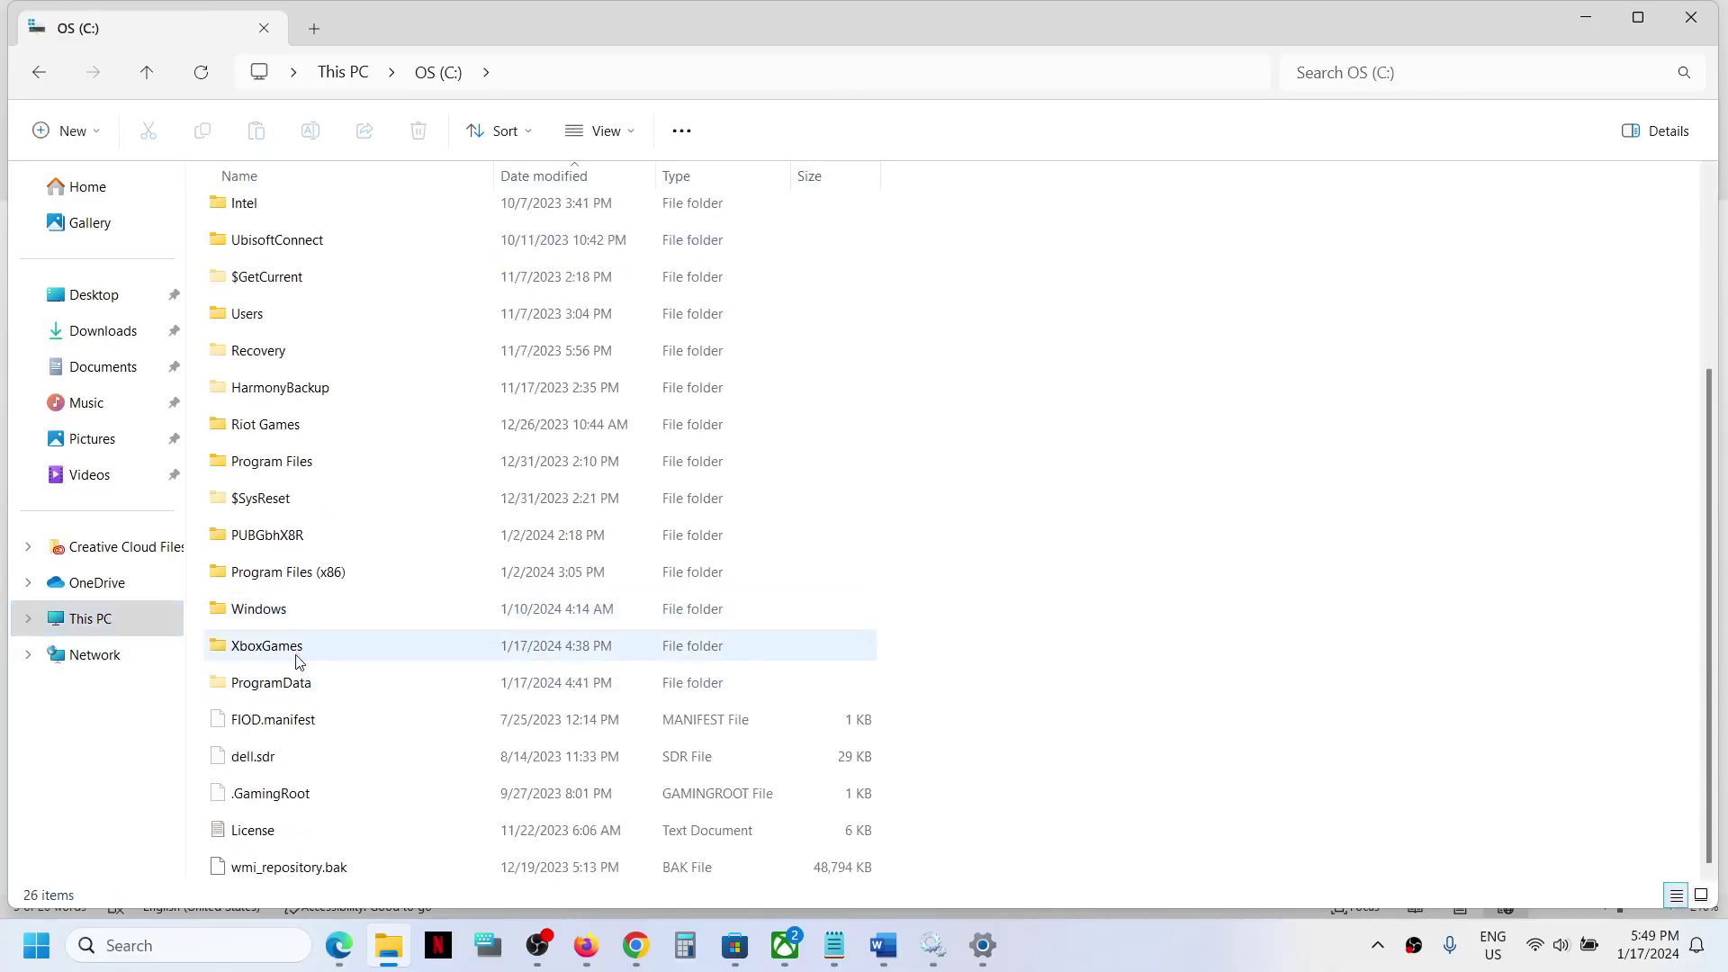
pyautogui.doubleClick(289, 612)
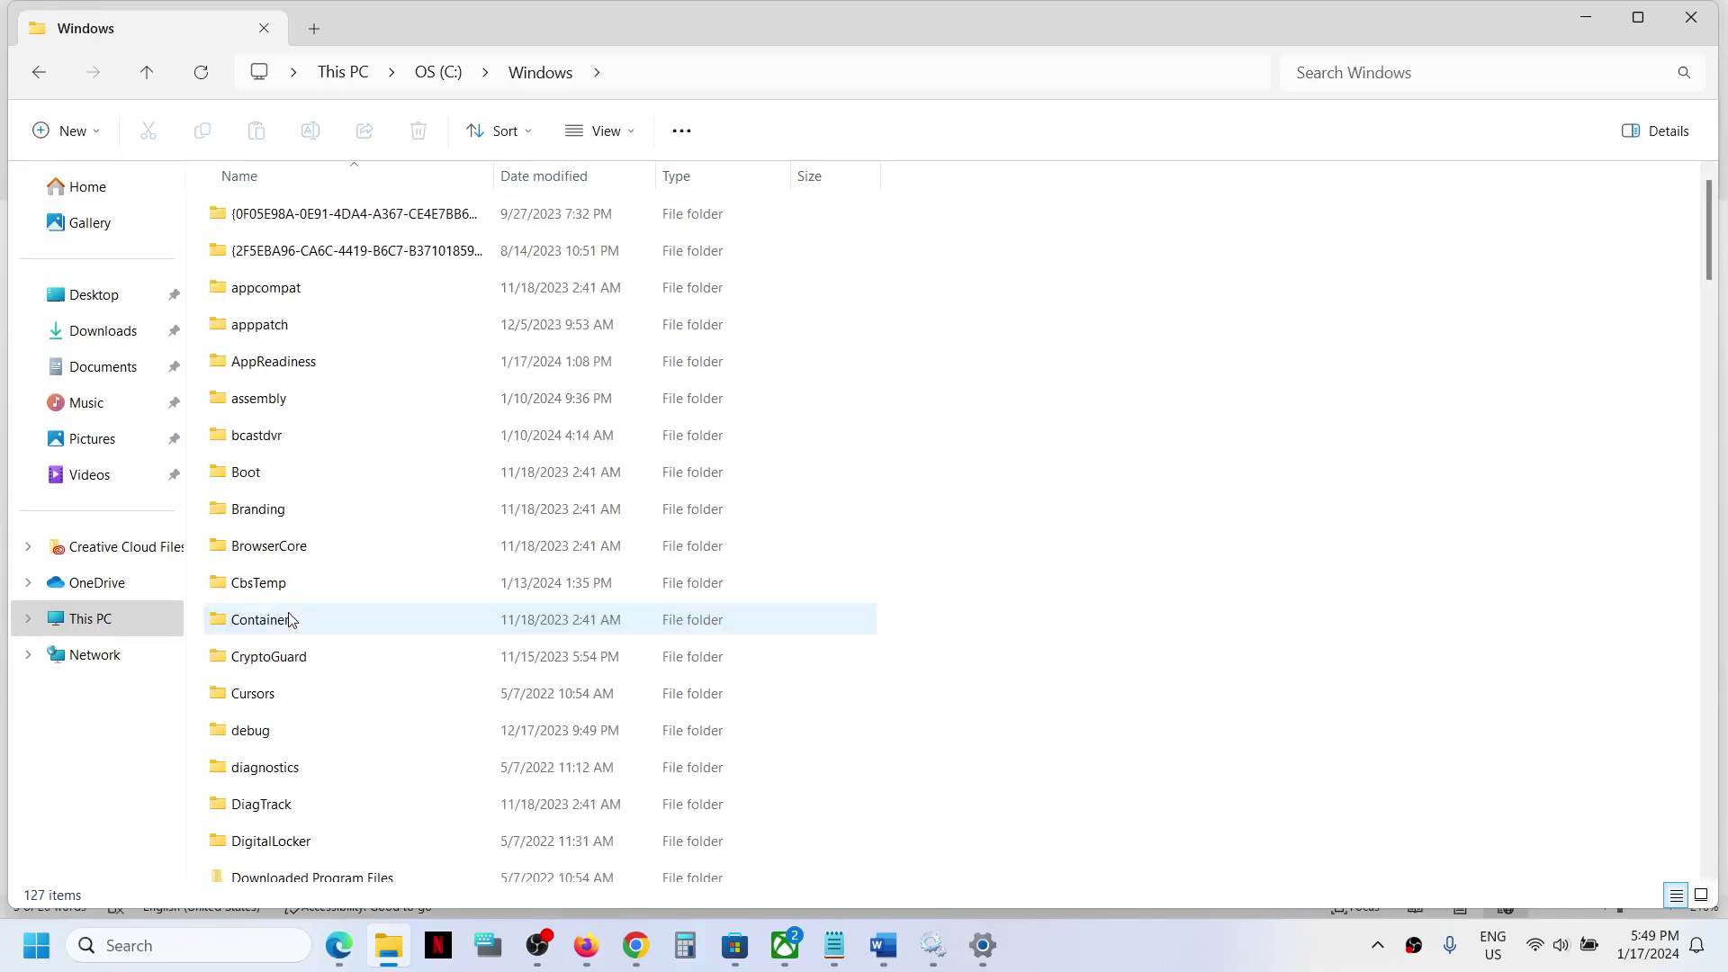
# Open System32, jump to the G files and select GameInputSvc.
pyautogui.click(298, 550)
pyautogui.press('s')
pyautogui.click(304, 808)
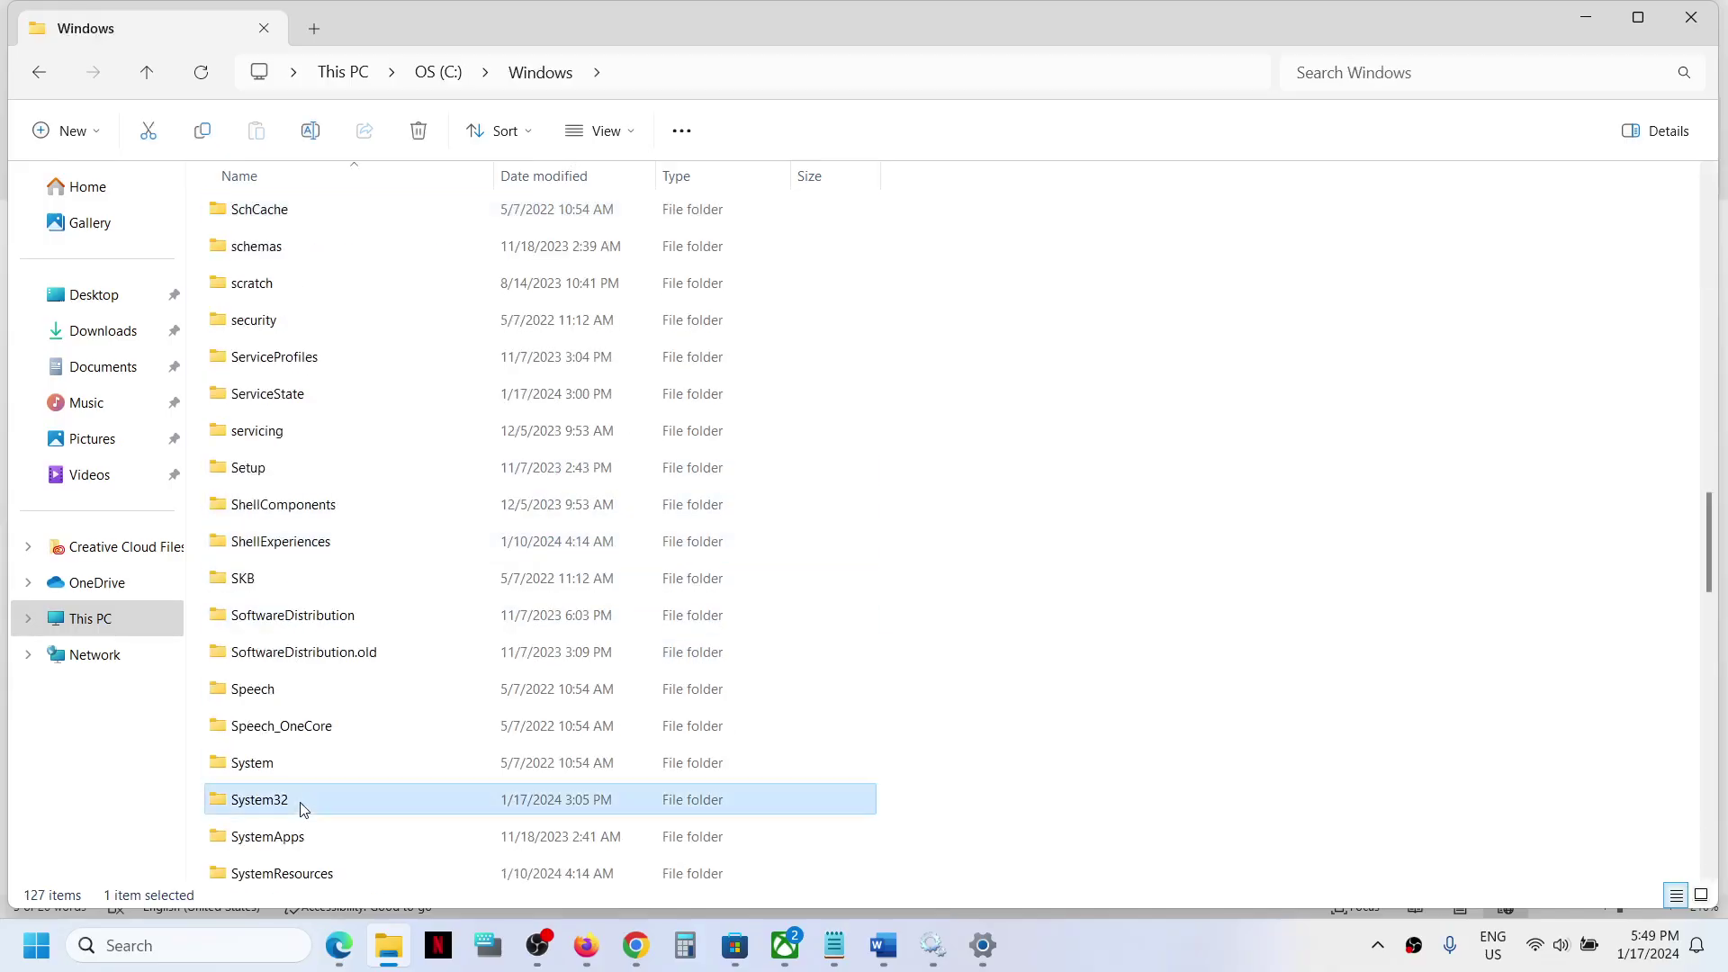
pyautogui.doubleClick(320, 801)
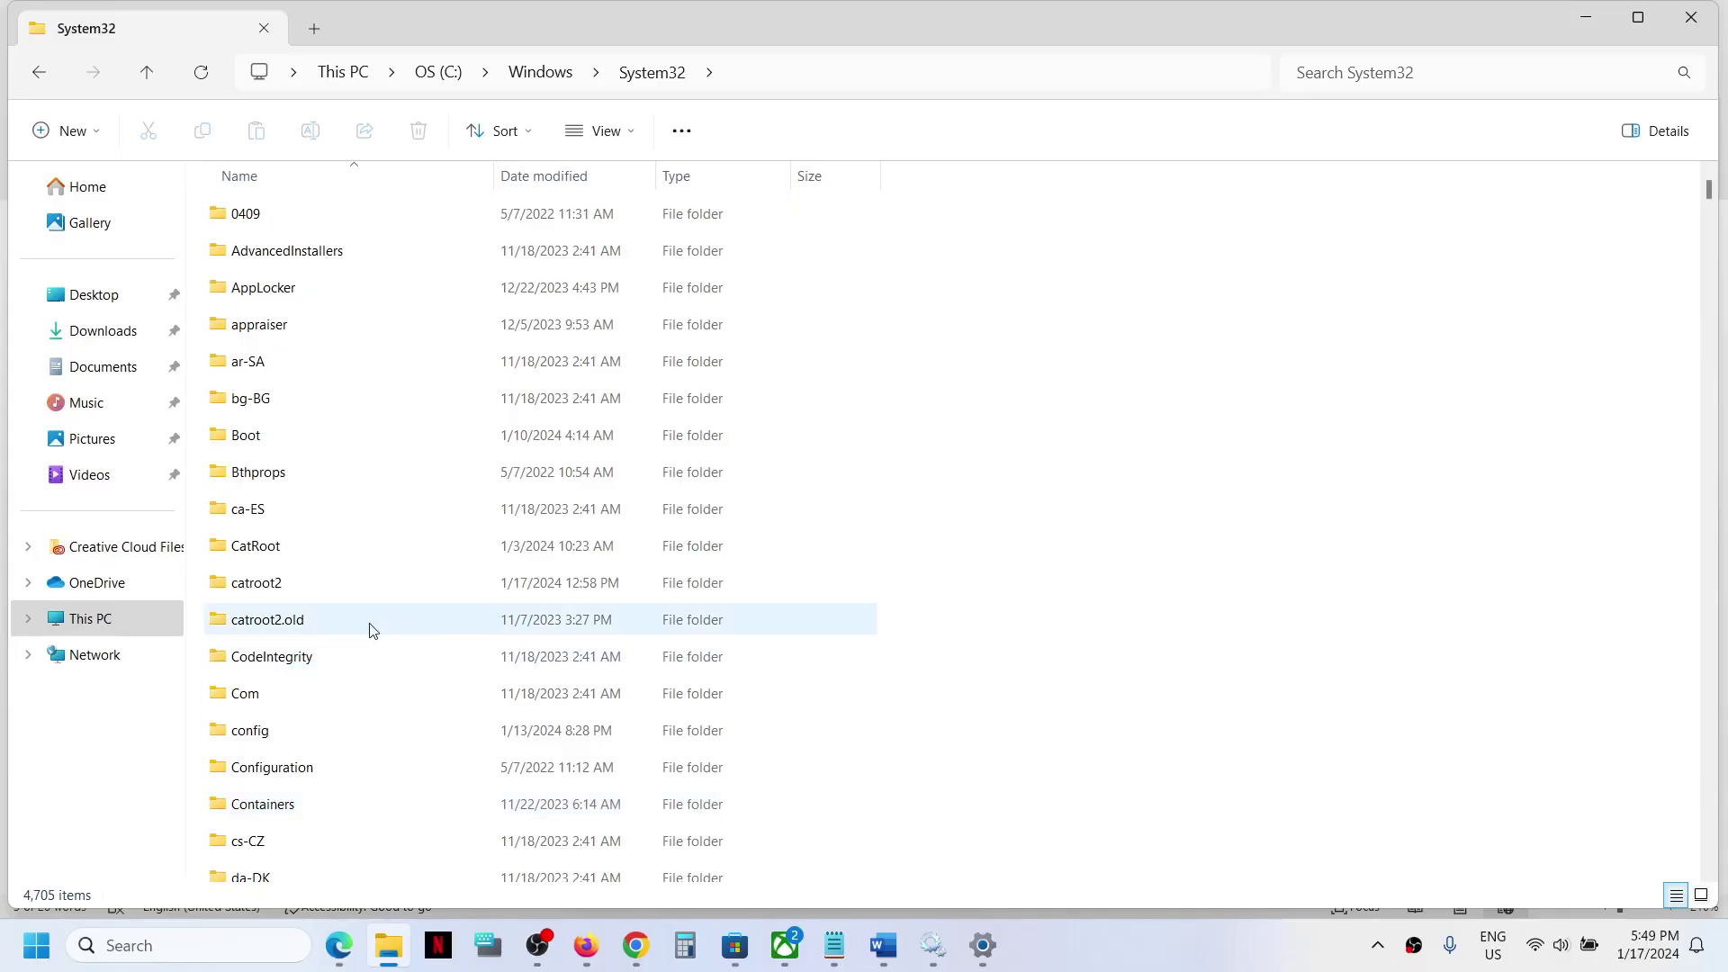
pyautogui.scroll(-16, 370, 630)
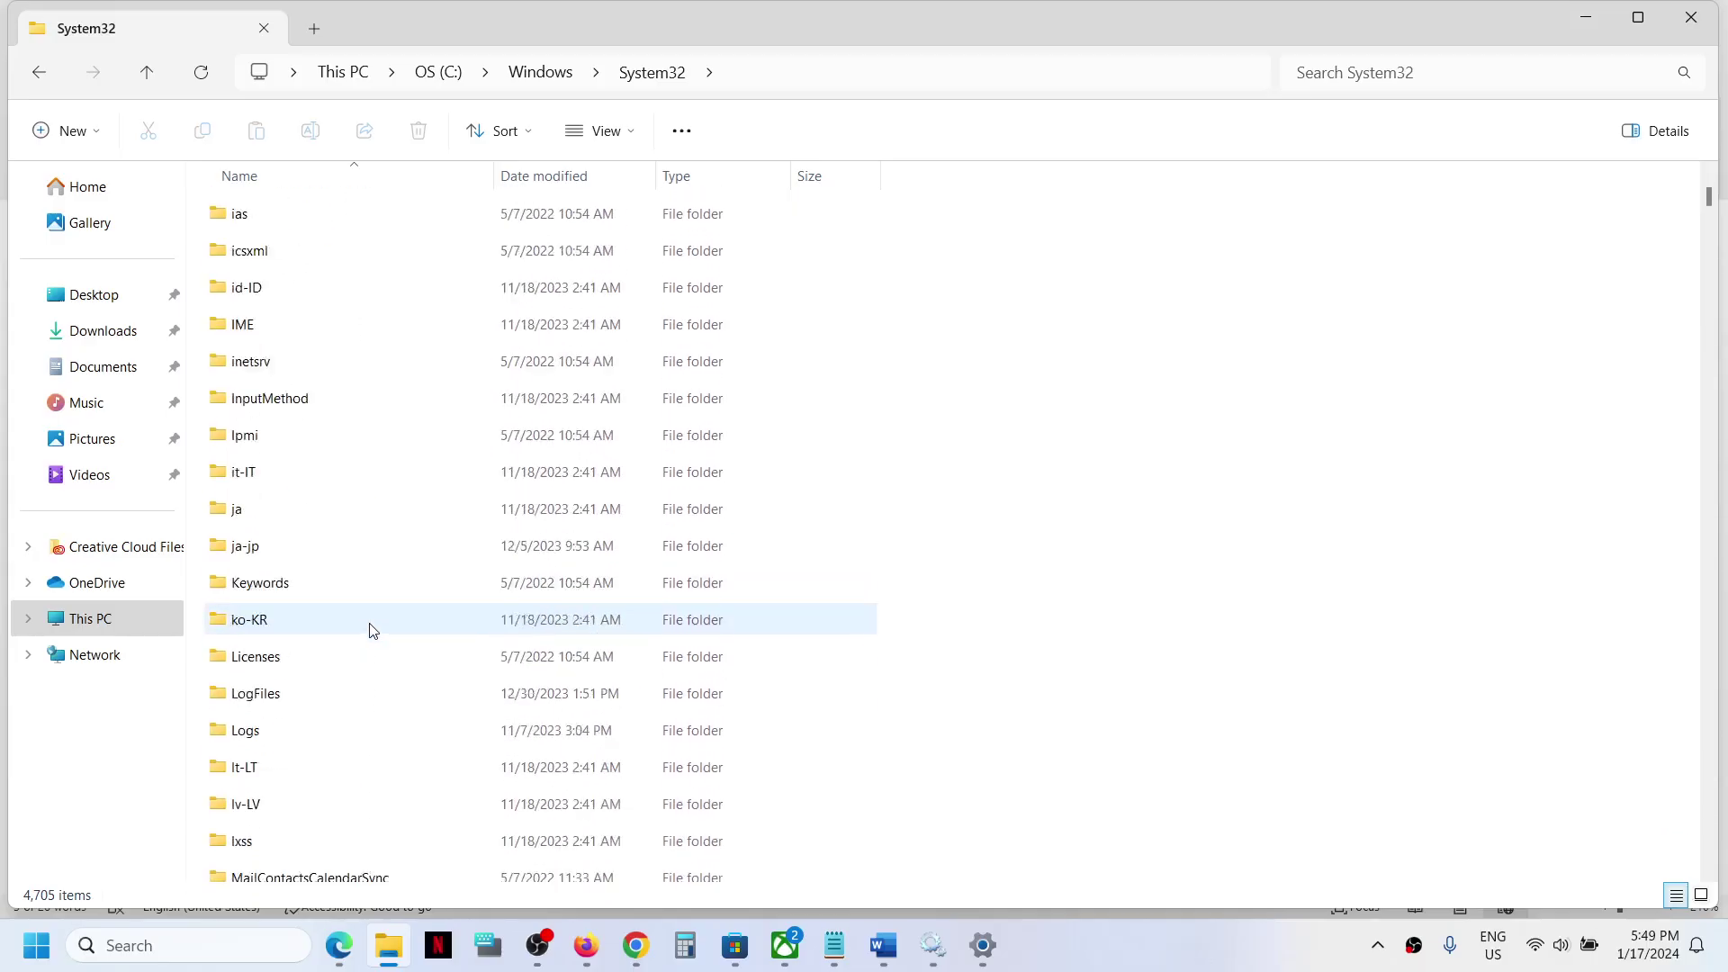
pyautogui.scroll(-1, 369, 630)
pyautogui.press('g')
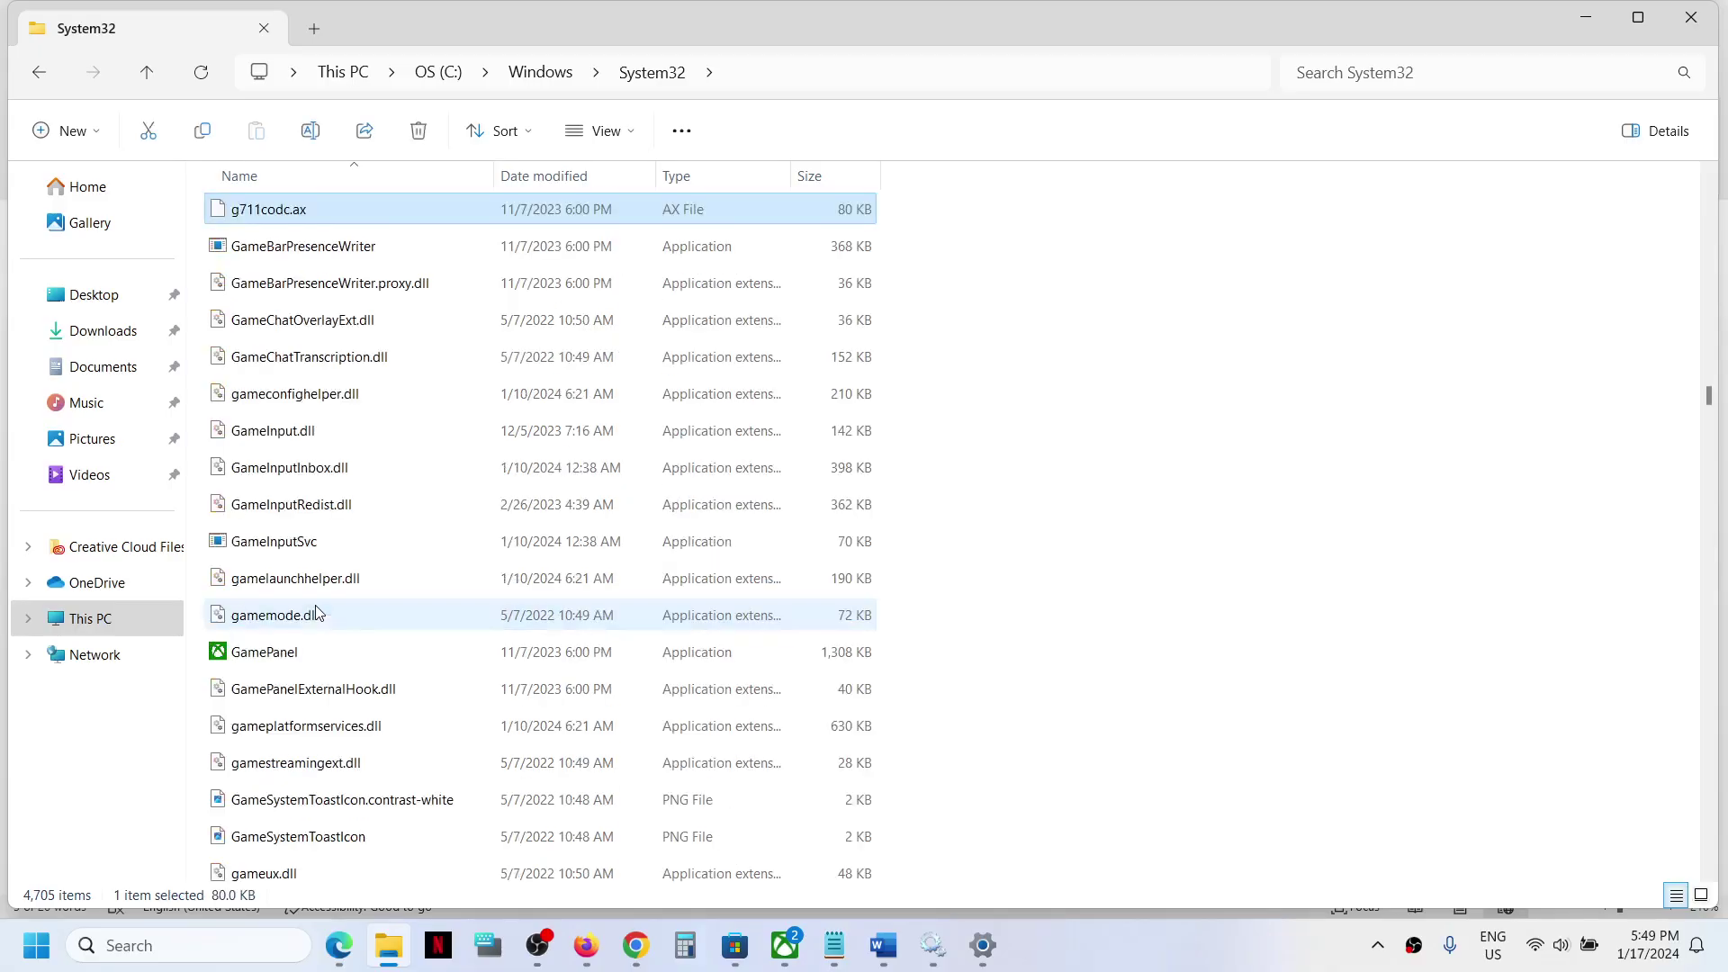
pyautogui.click(322, 547)
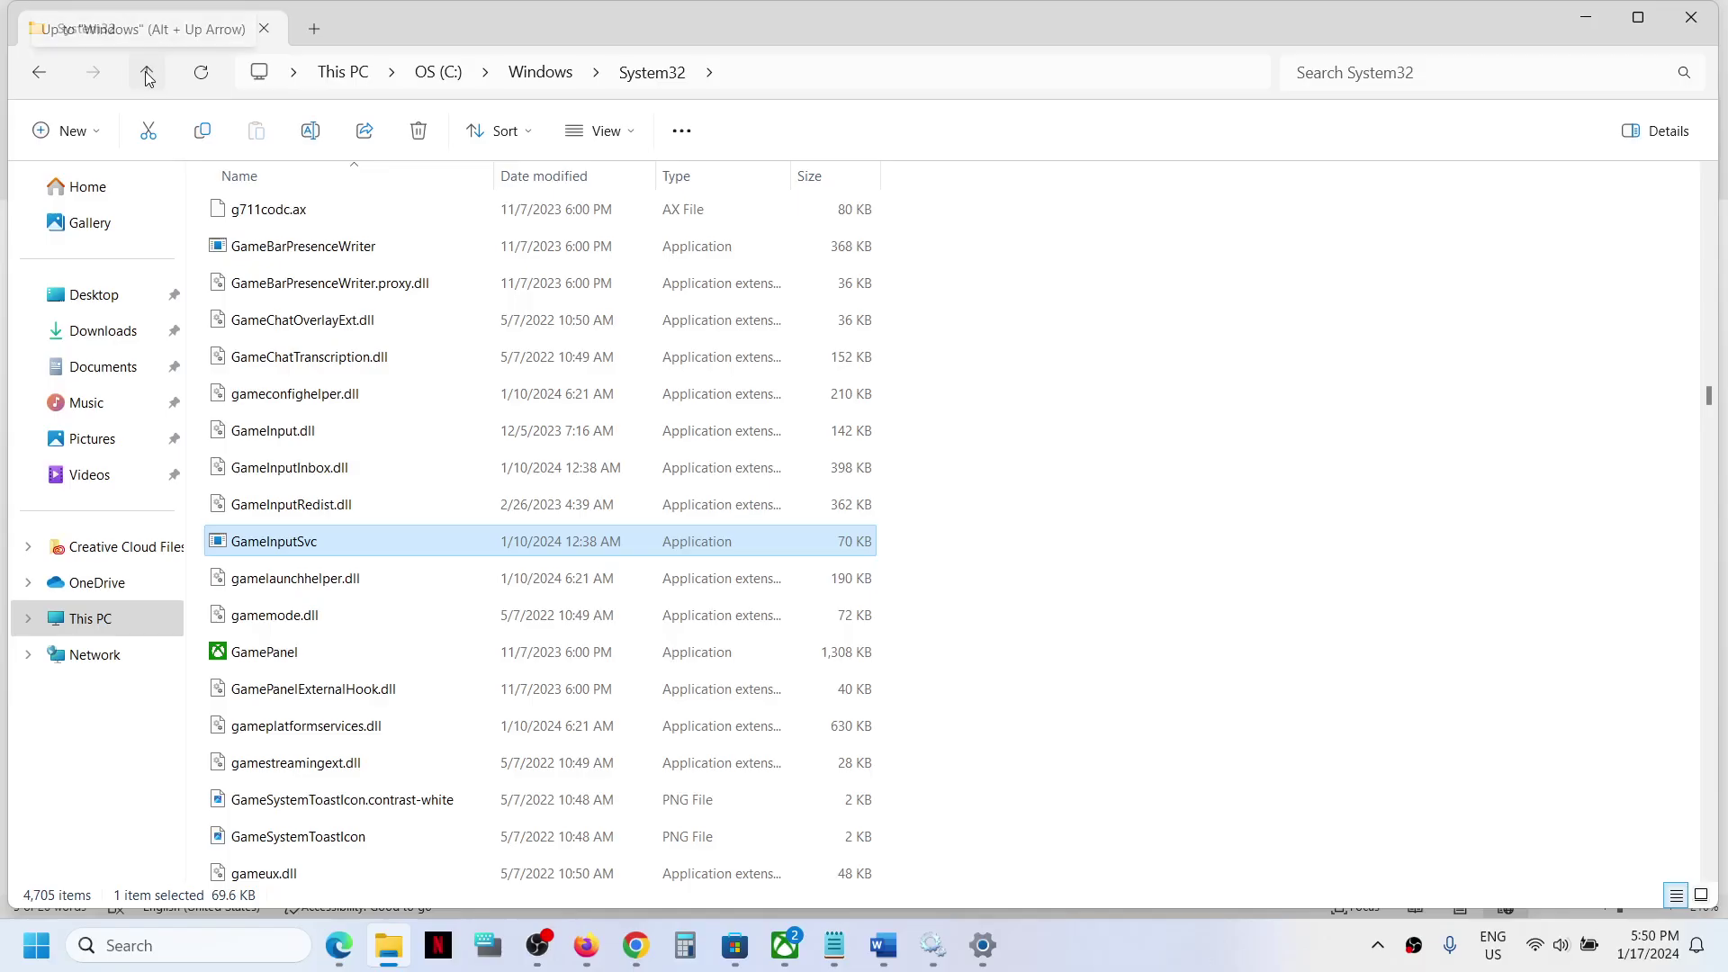
# Return via This PC and OS (C:) to the Program Files (x86)\Microsoft GameInput folder.
pyautogui.click(90, 620)
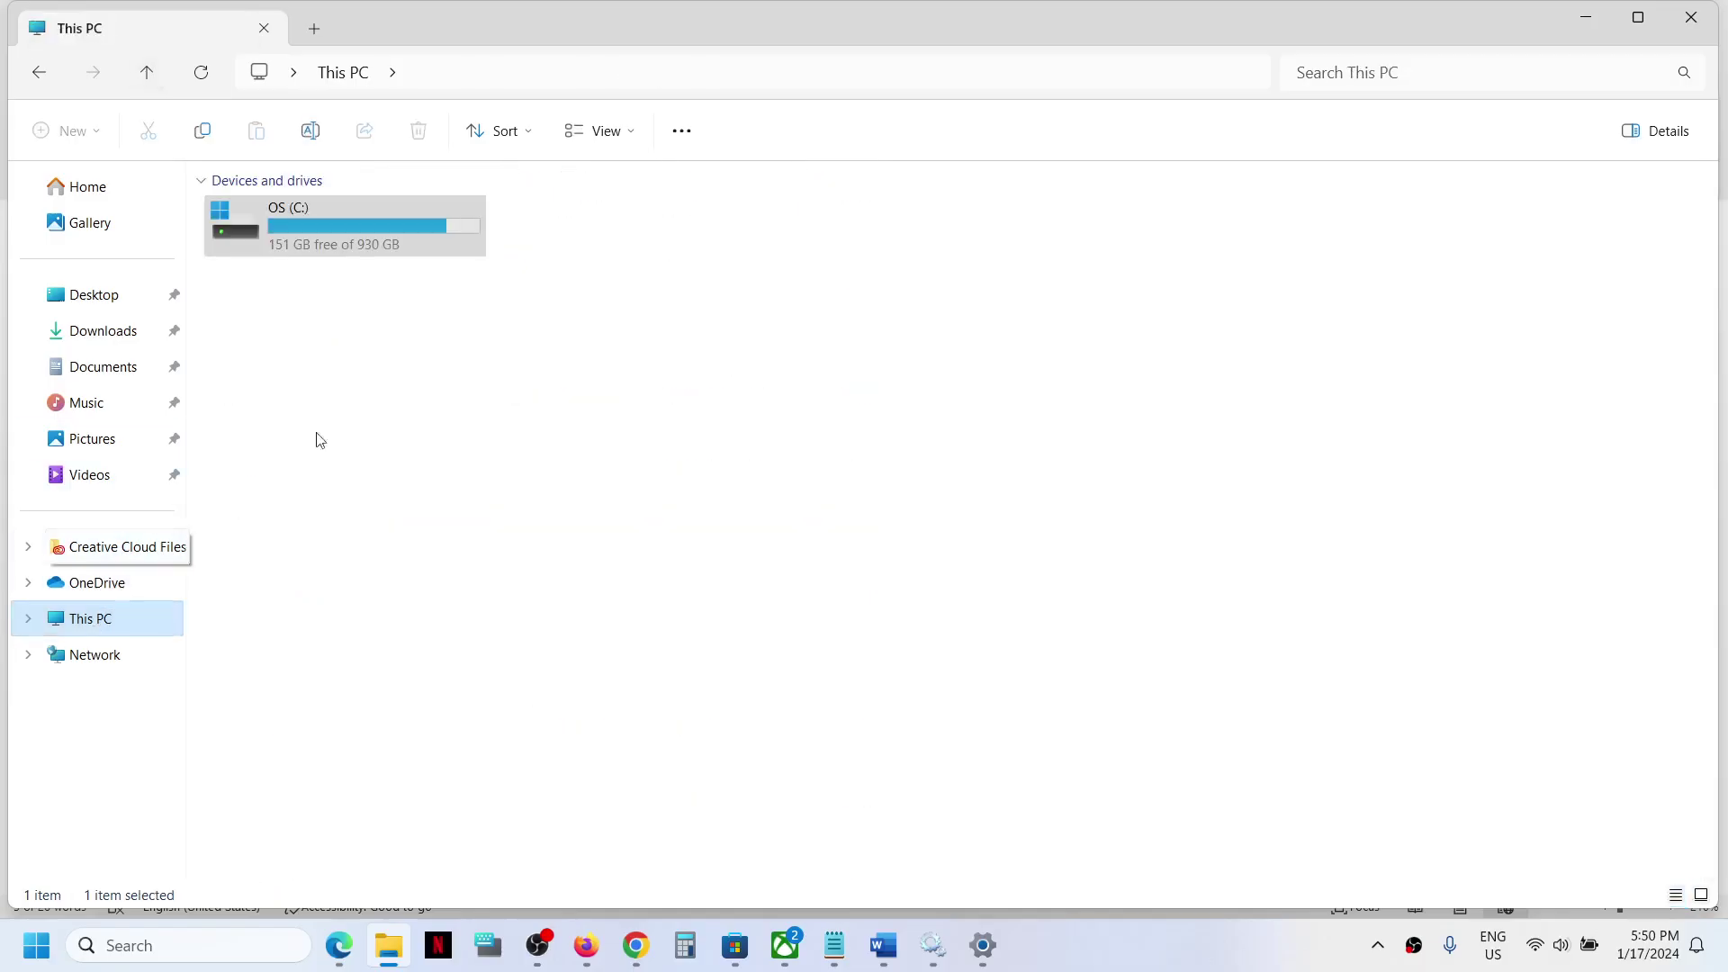
pyautogui.doubleClick(373, 234)
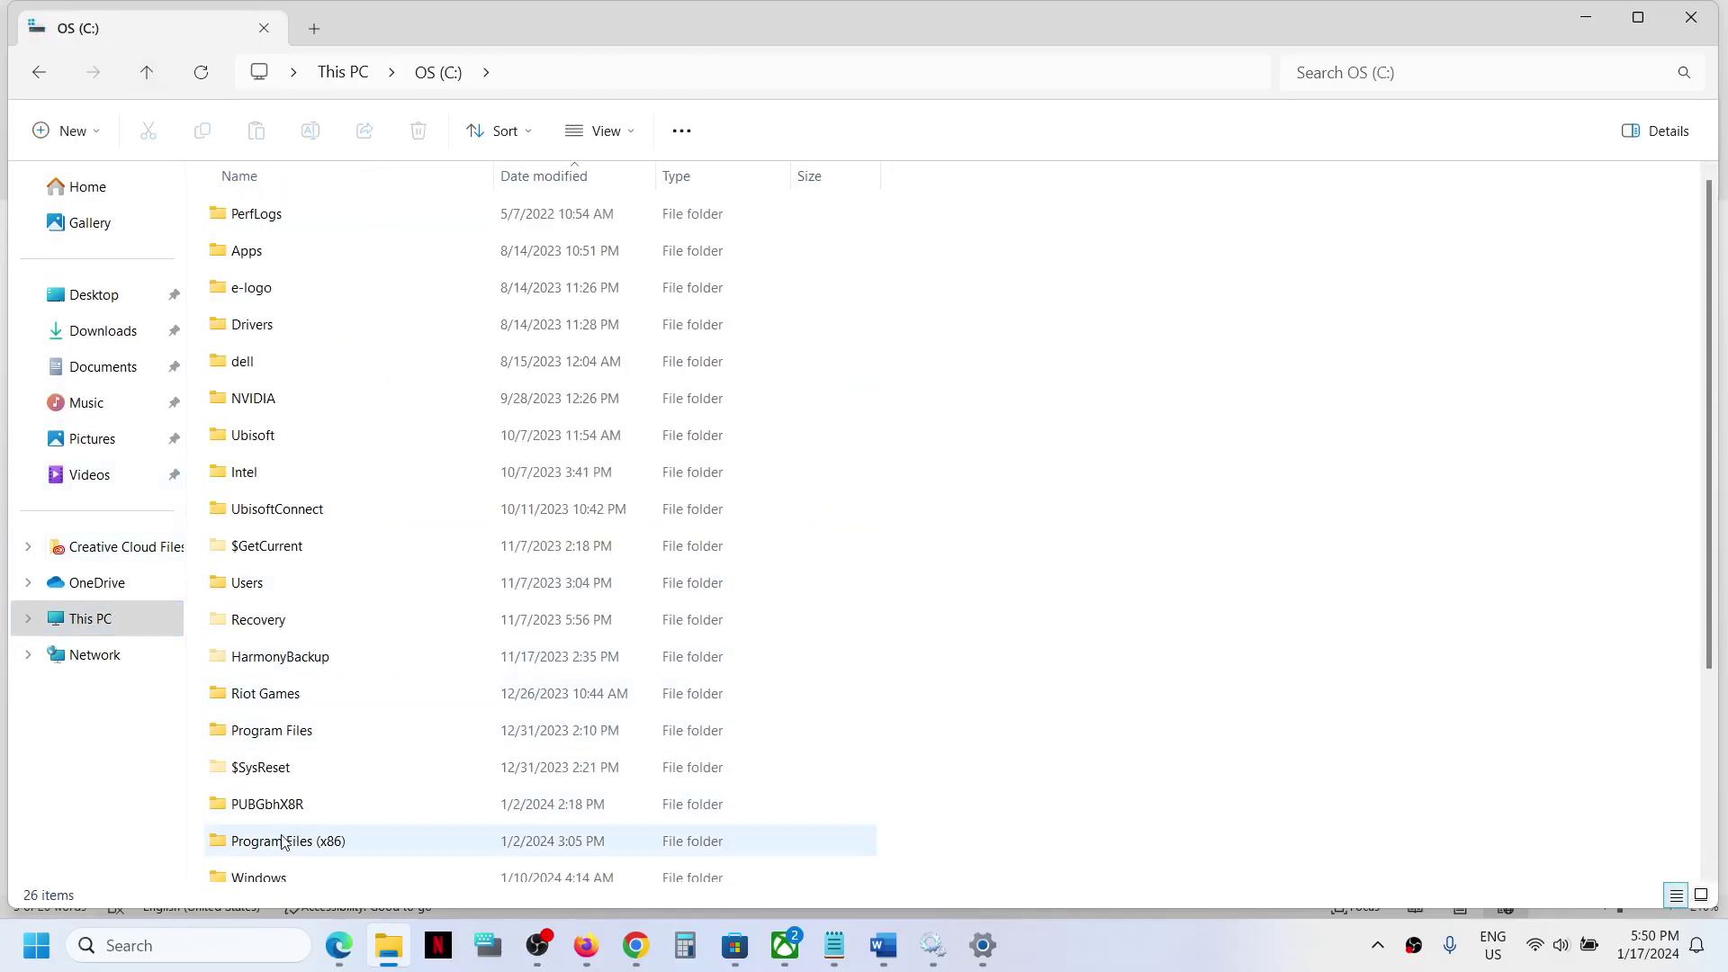
pyautogui.doubleClick(335, 839)
pyautogui.scroll(-4, 326, 603)
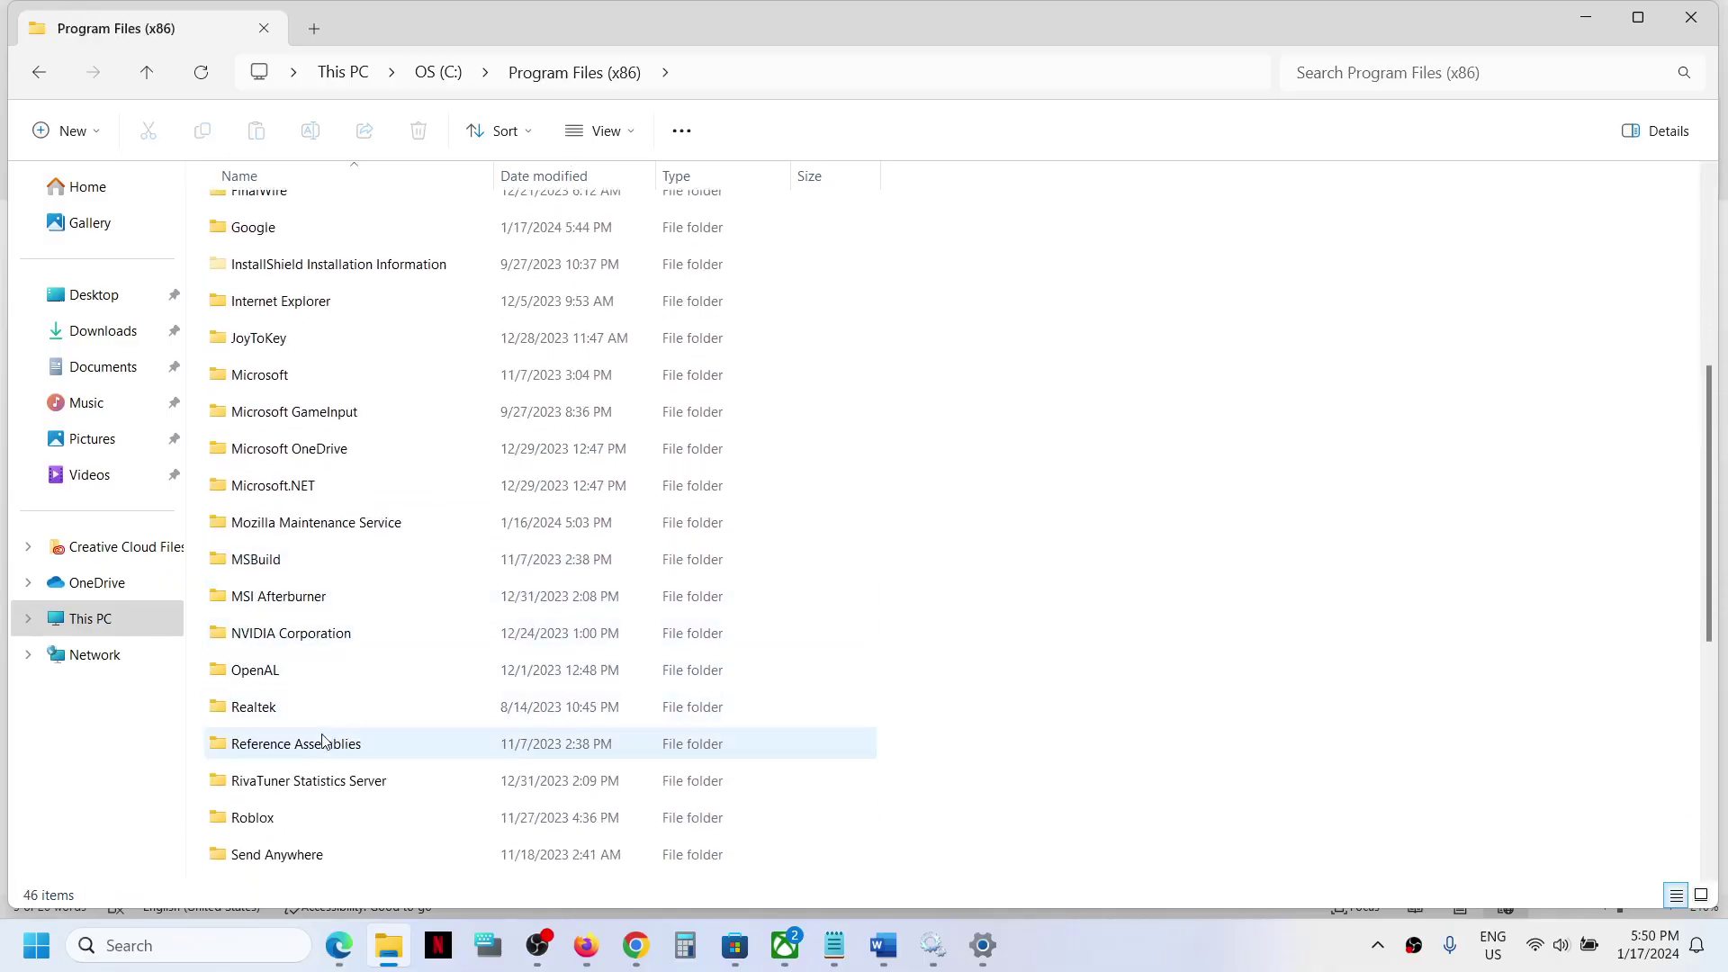
pyautogui.scroll(-1, 346, 677)
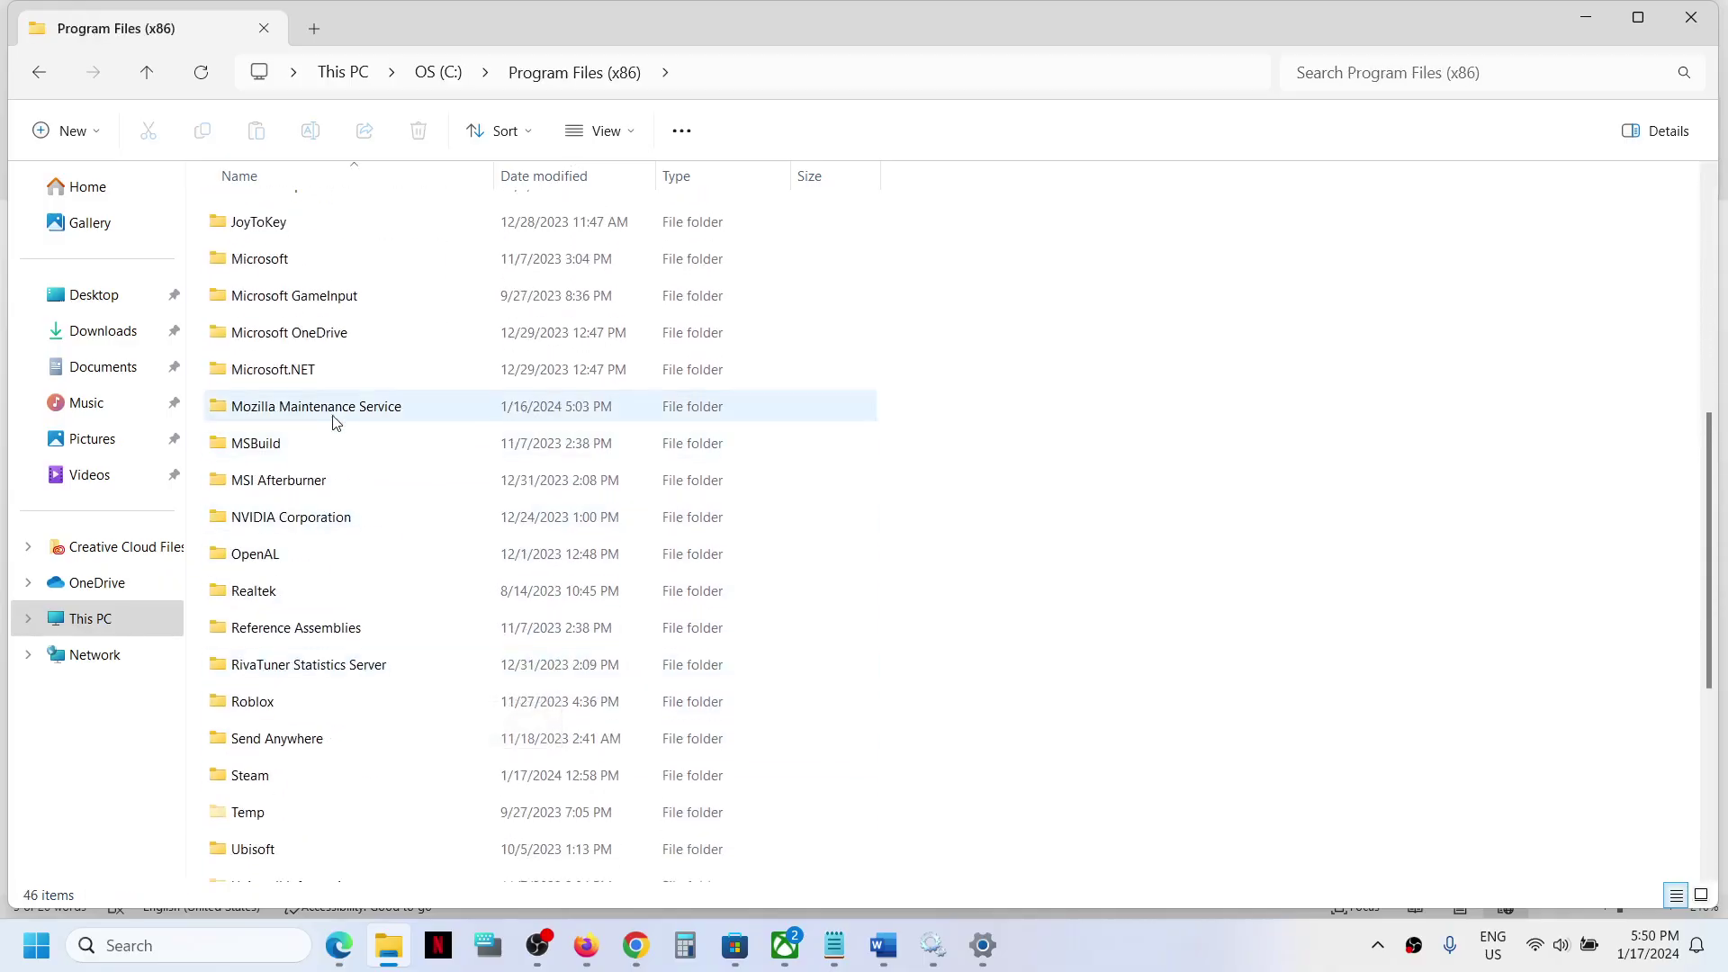
pyautogui.doubleClick(321, 297)
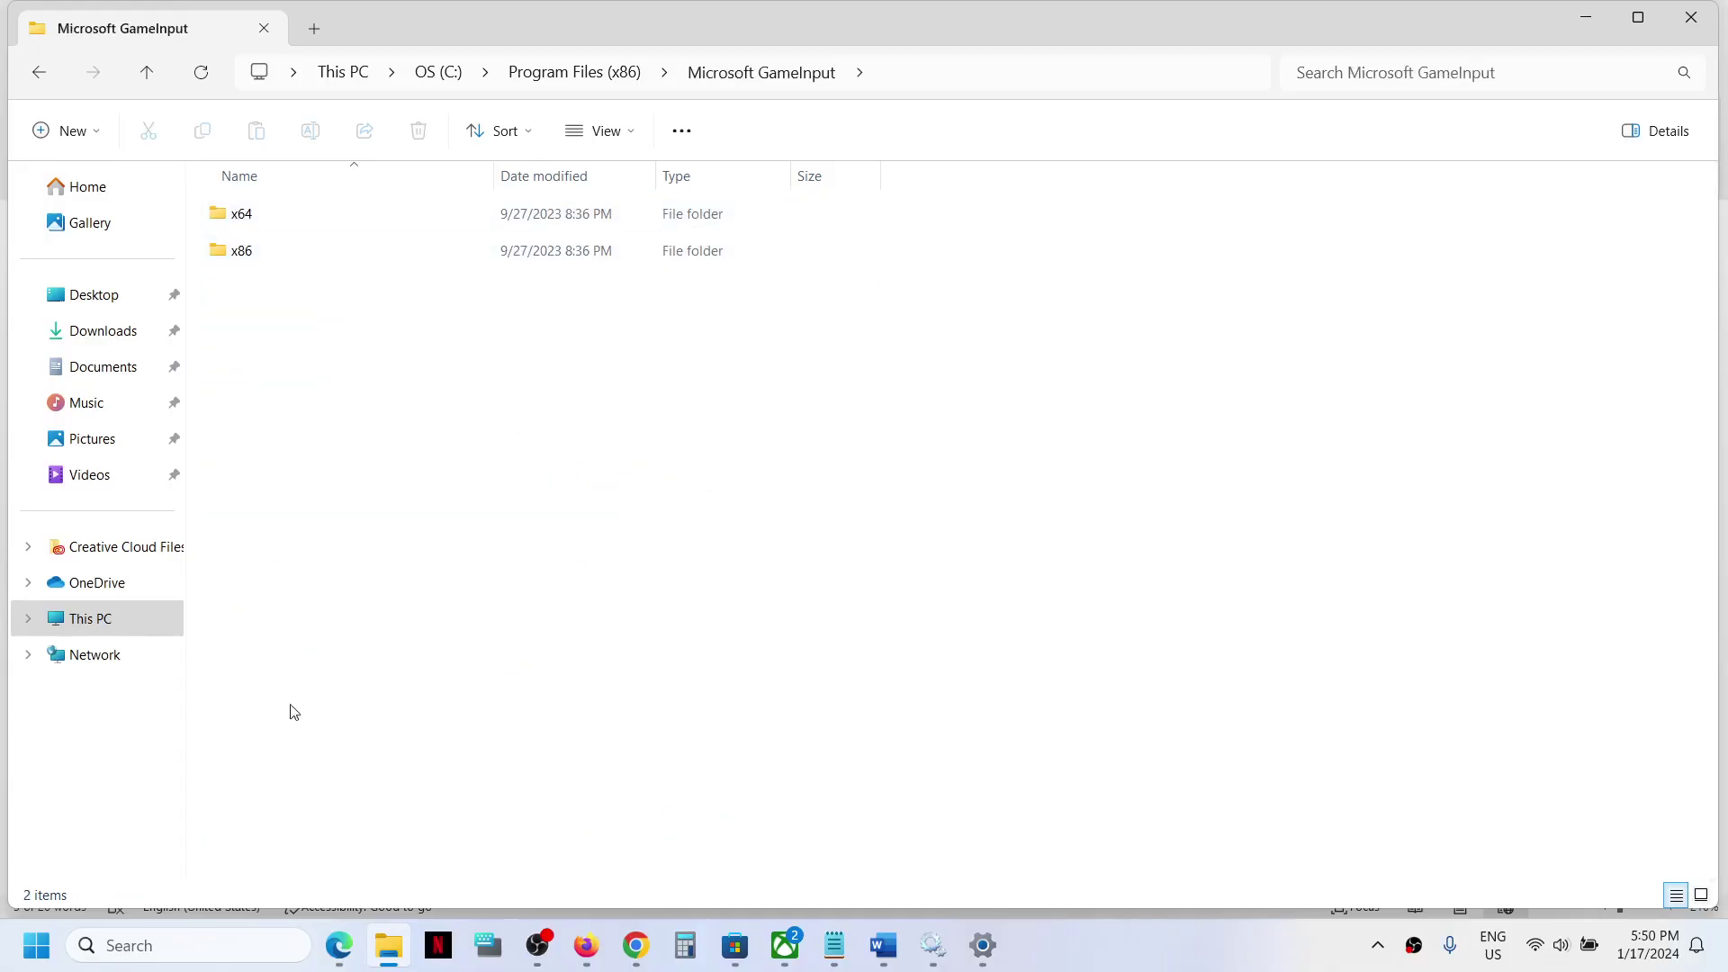
pyautogui.click(38, 945)
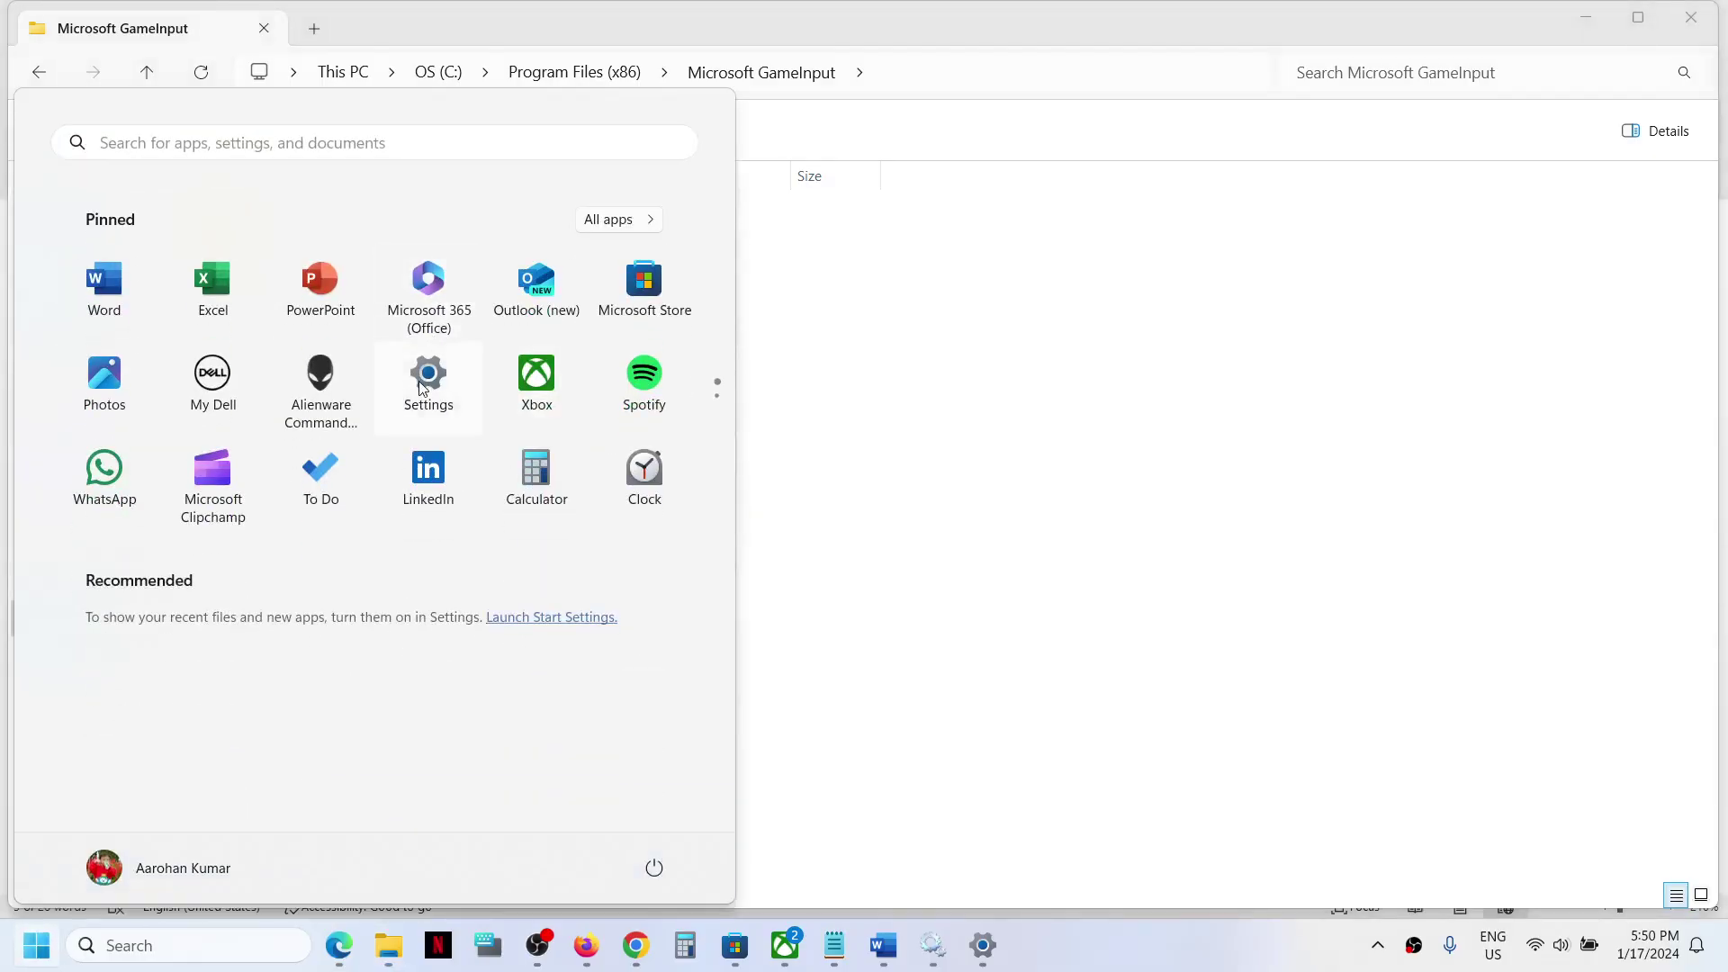
# Search Installed apps in Settings for 'gamein' to find Microsoft GameInput.
pyautogui.click(422, 388)
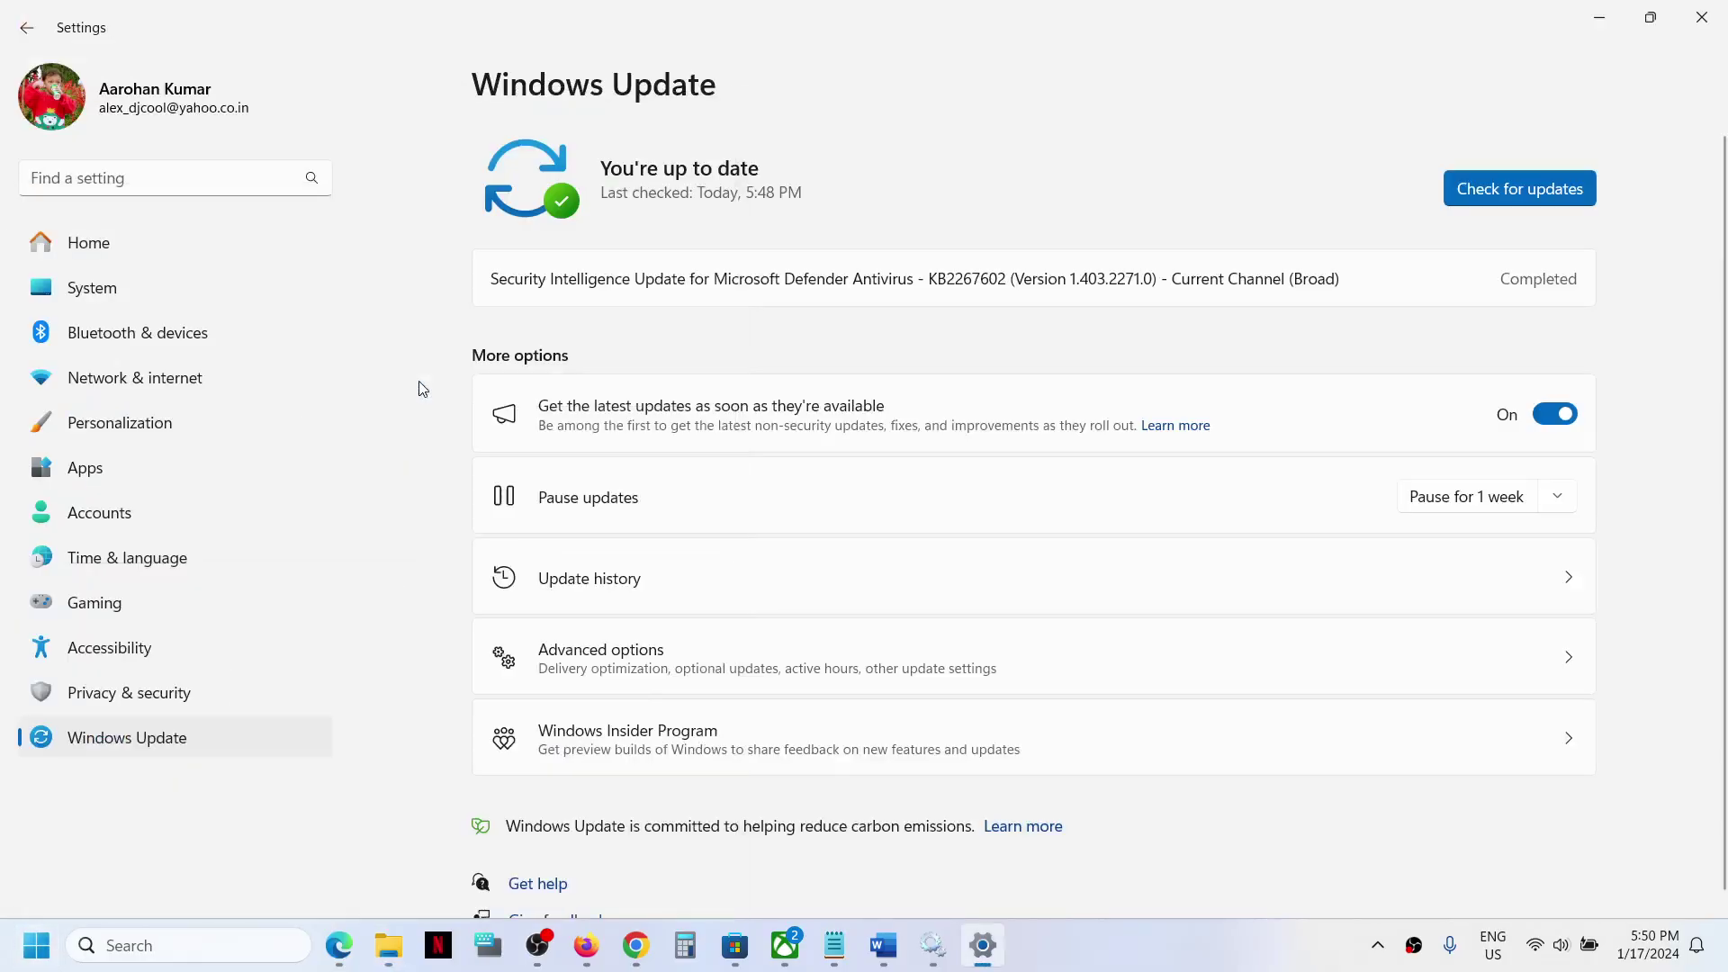
pyautogui.click(116, 467)
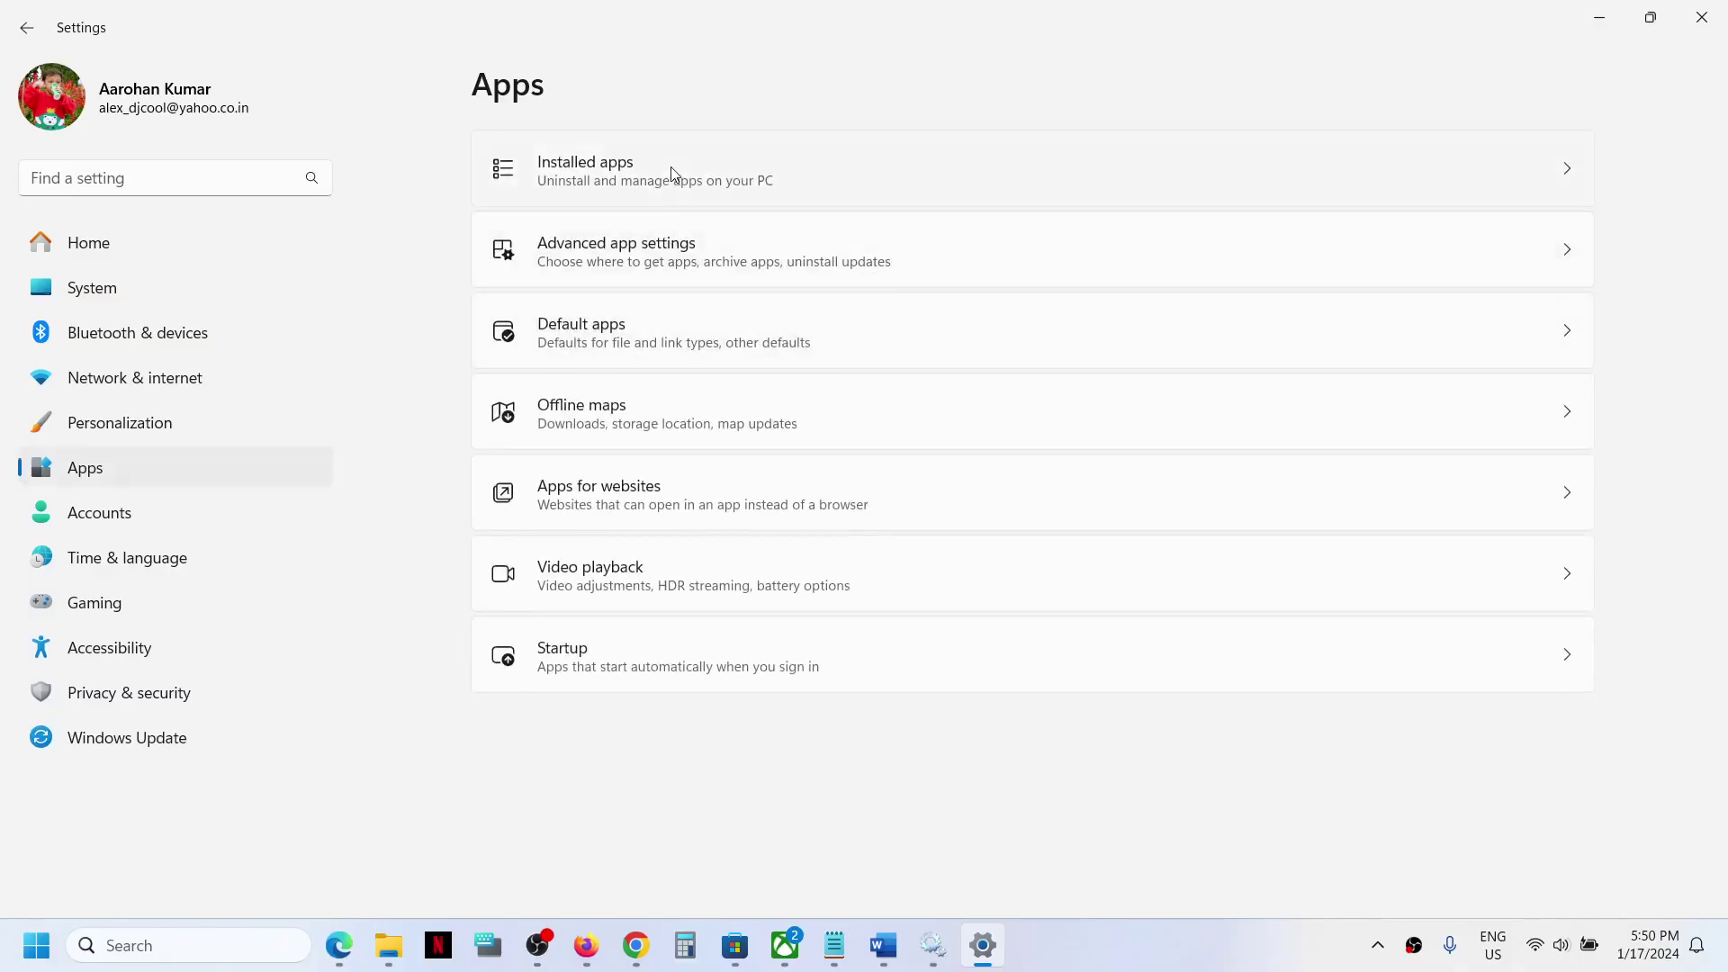
pyautogui.click(671, 172)
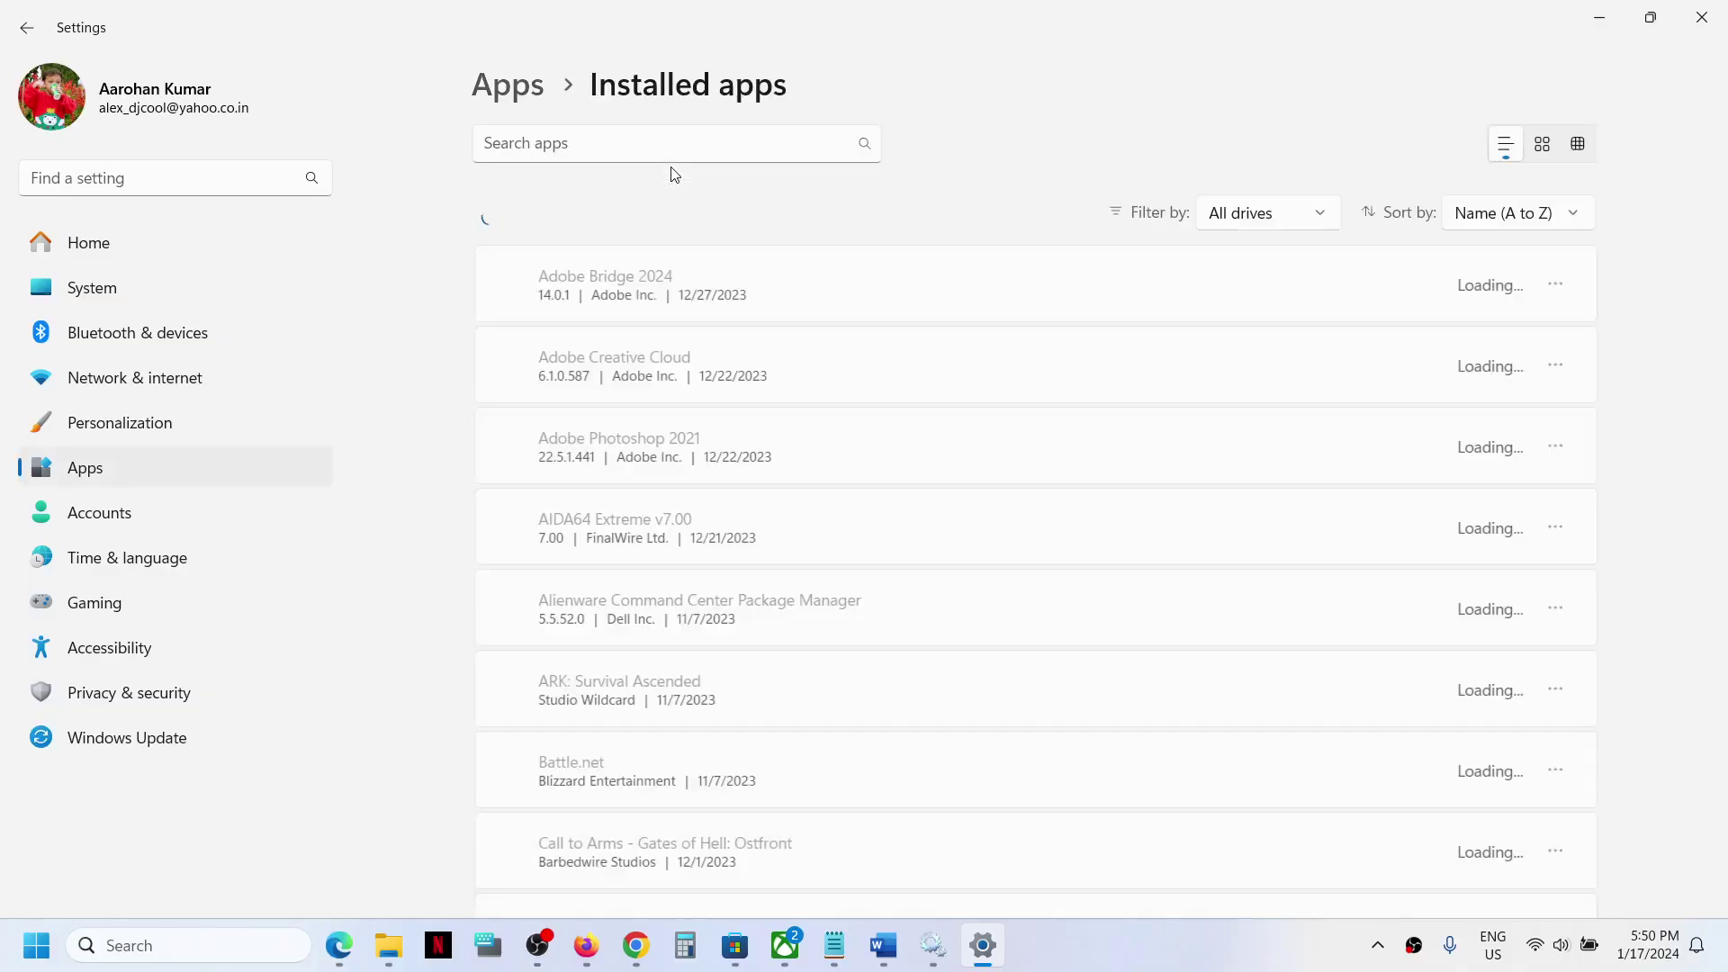
pyautogui.click(553, 147)
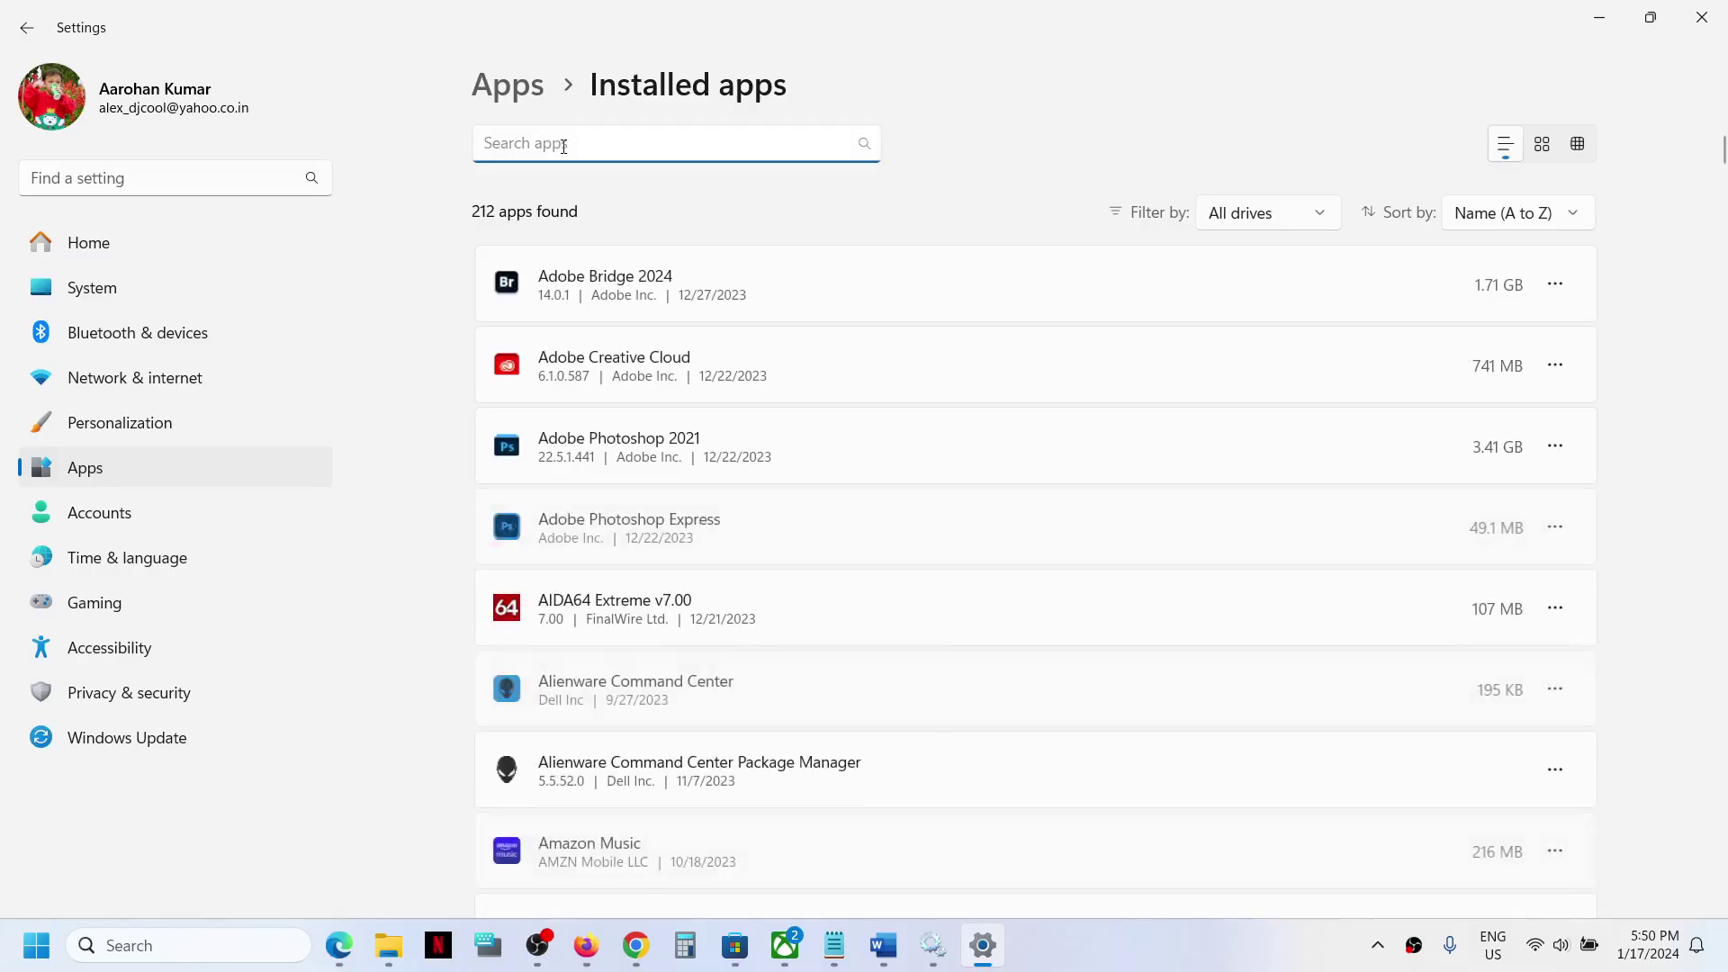
pyautogui.write('ga')
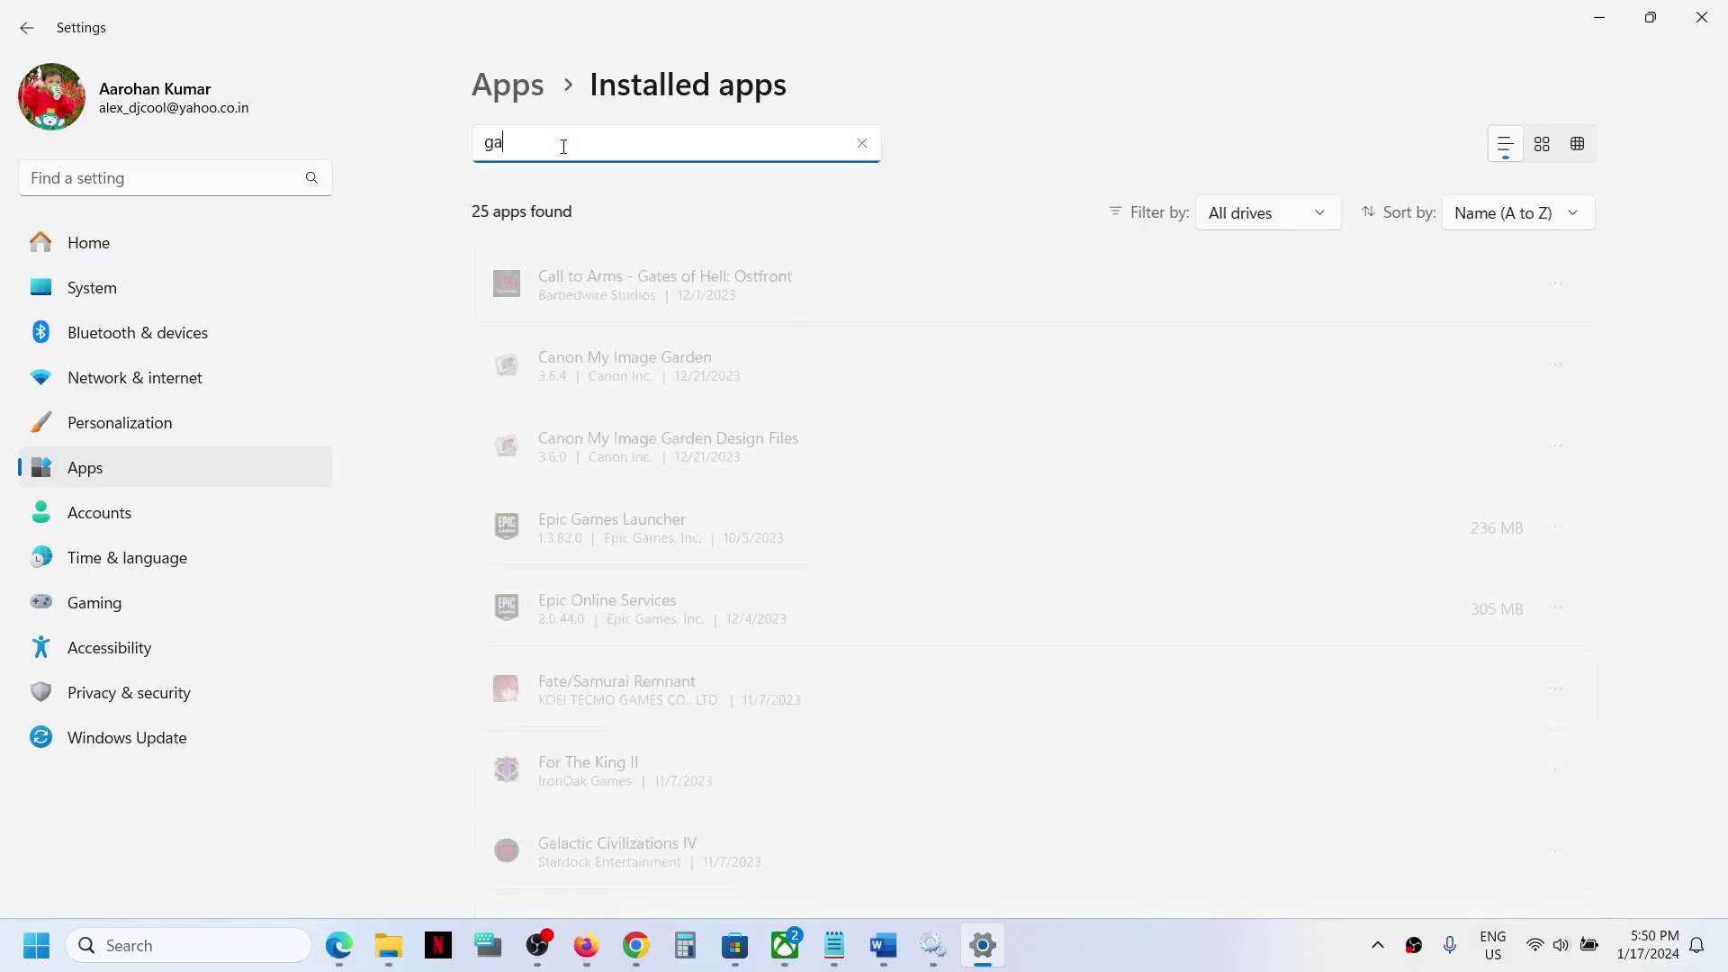
pyautogui.write('mein')
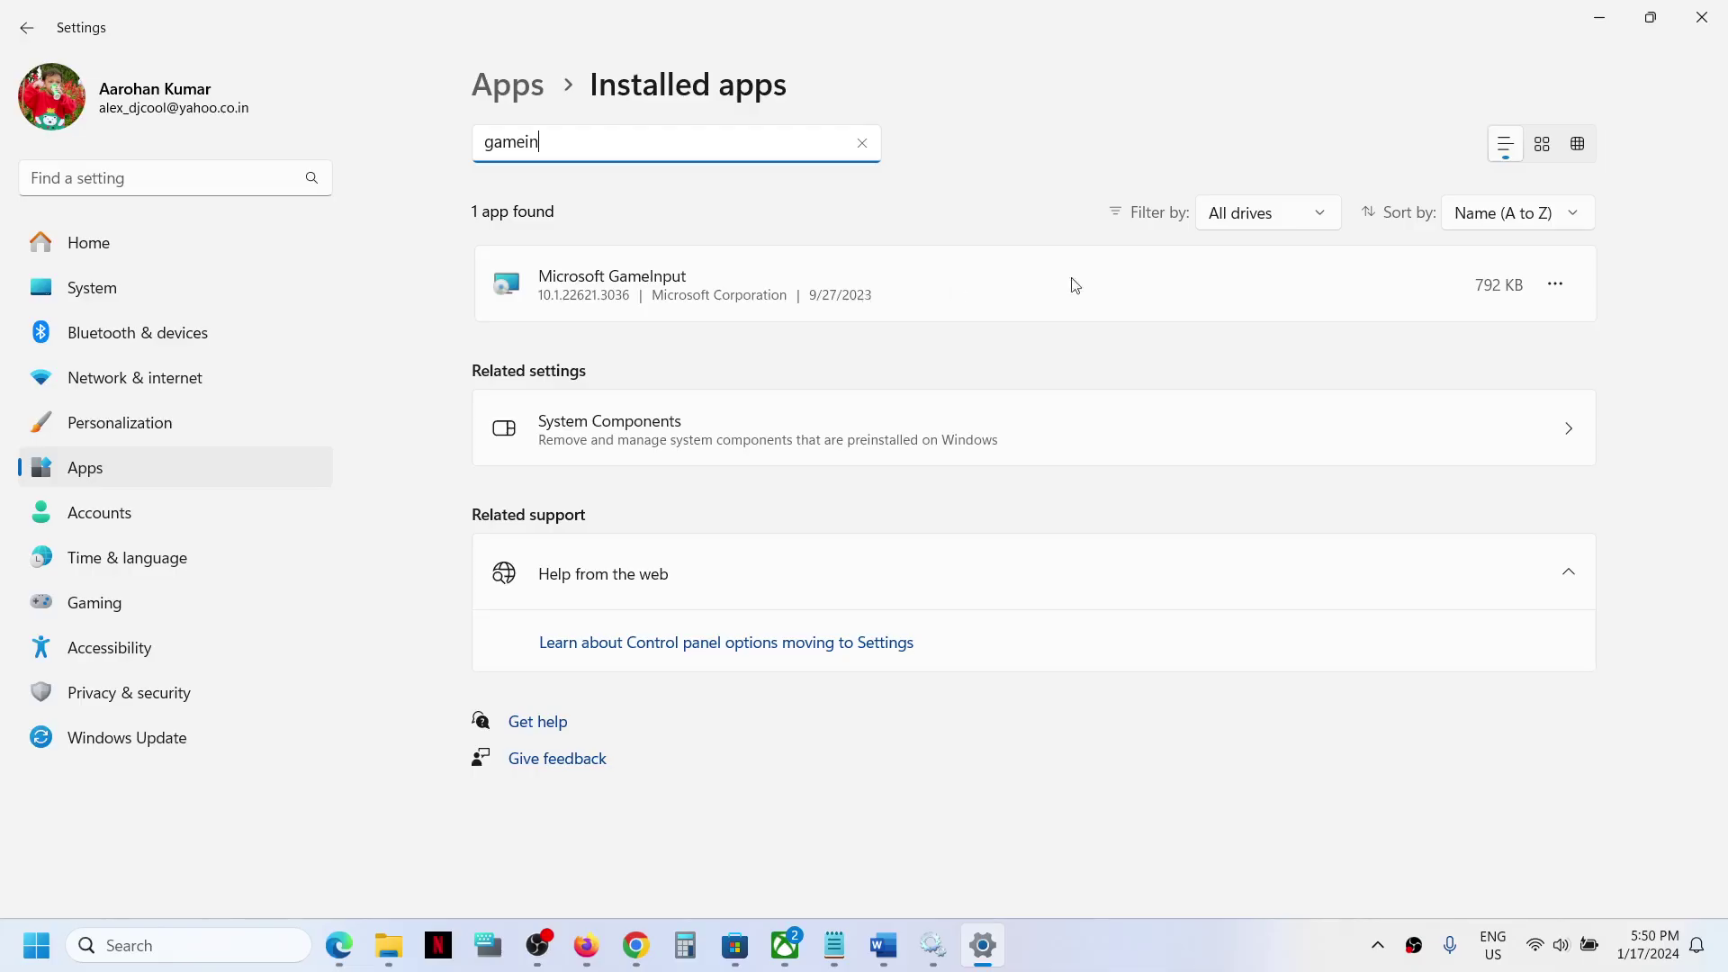
# Uninstall Microsoft GameInput and confirm the removal.
pyautogui.click(1557, 286)
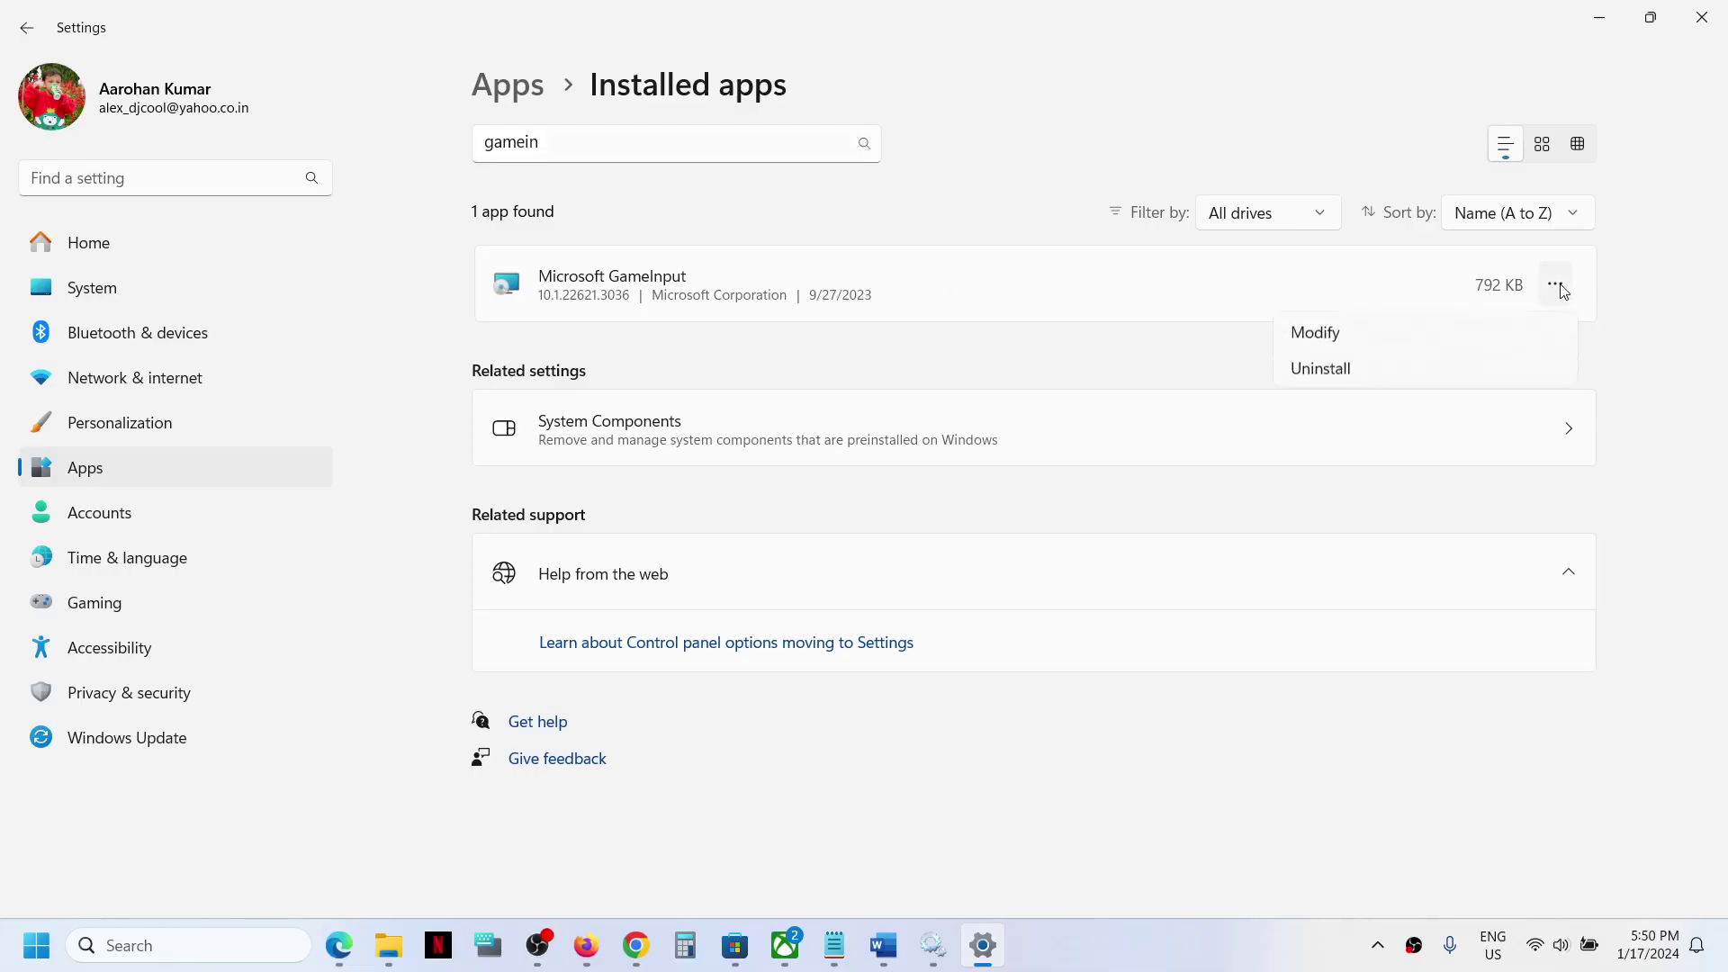
pyautogui.click(1333, 369)
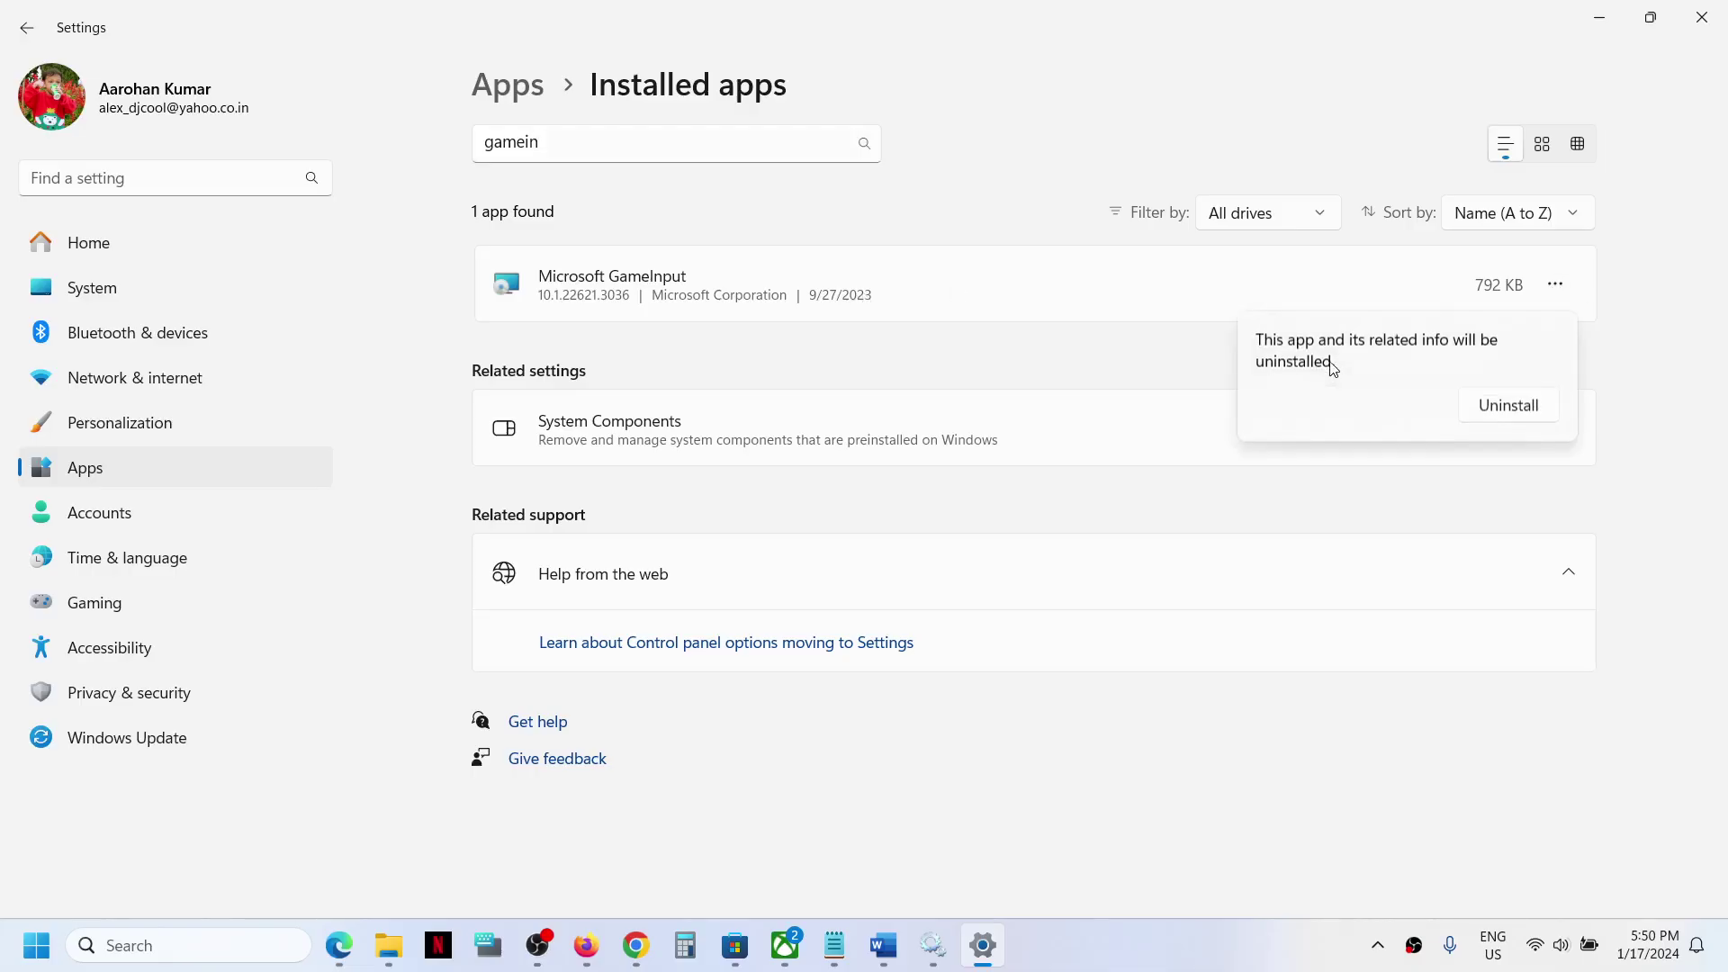
pyautogui.click(1490, 406)
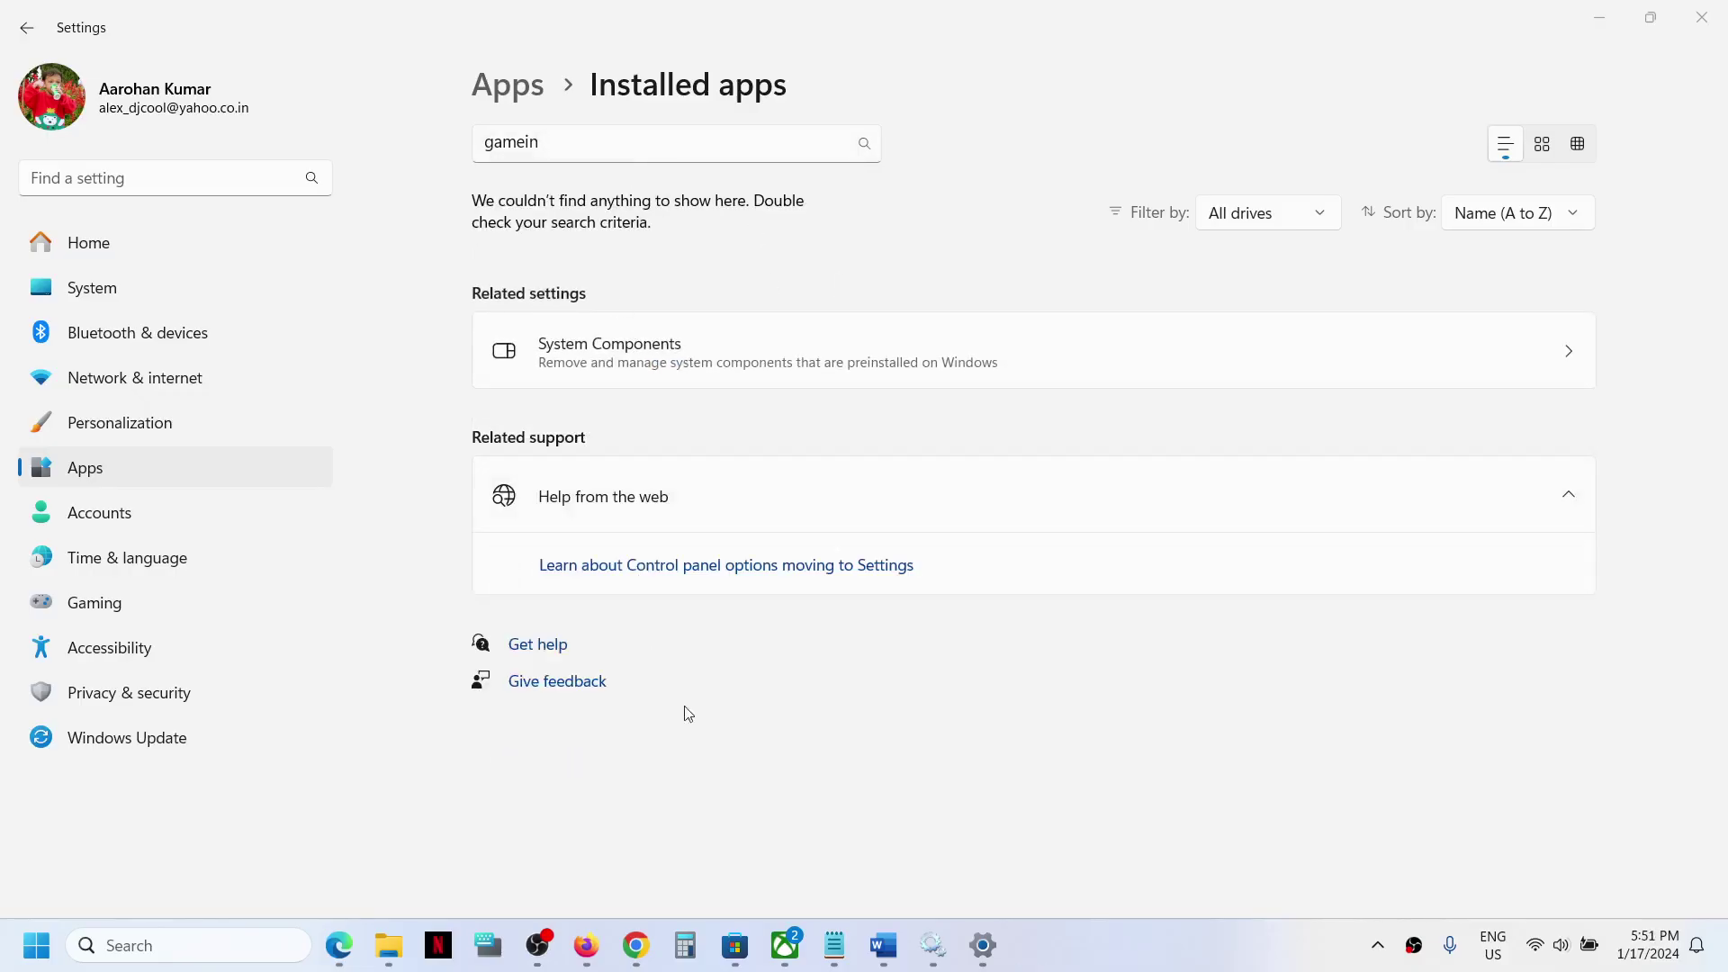
# Search for 'services' and open the Services console.
pyautogui.click(123, 947)
pyautogui.write('se')
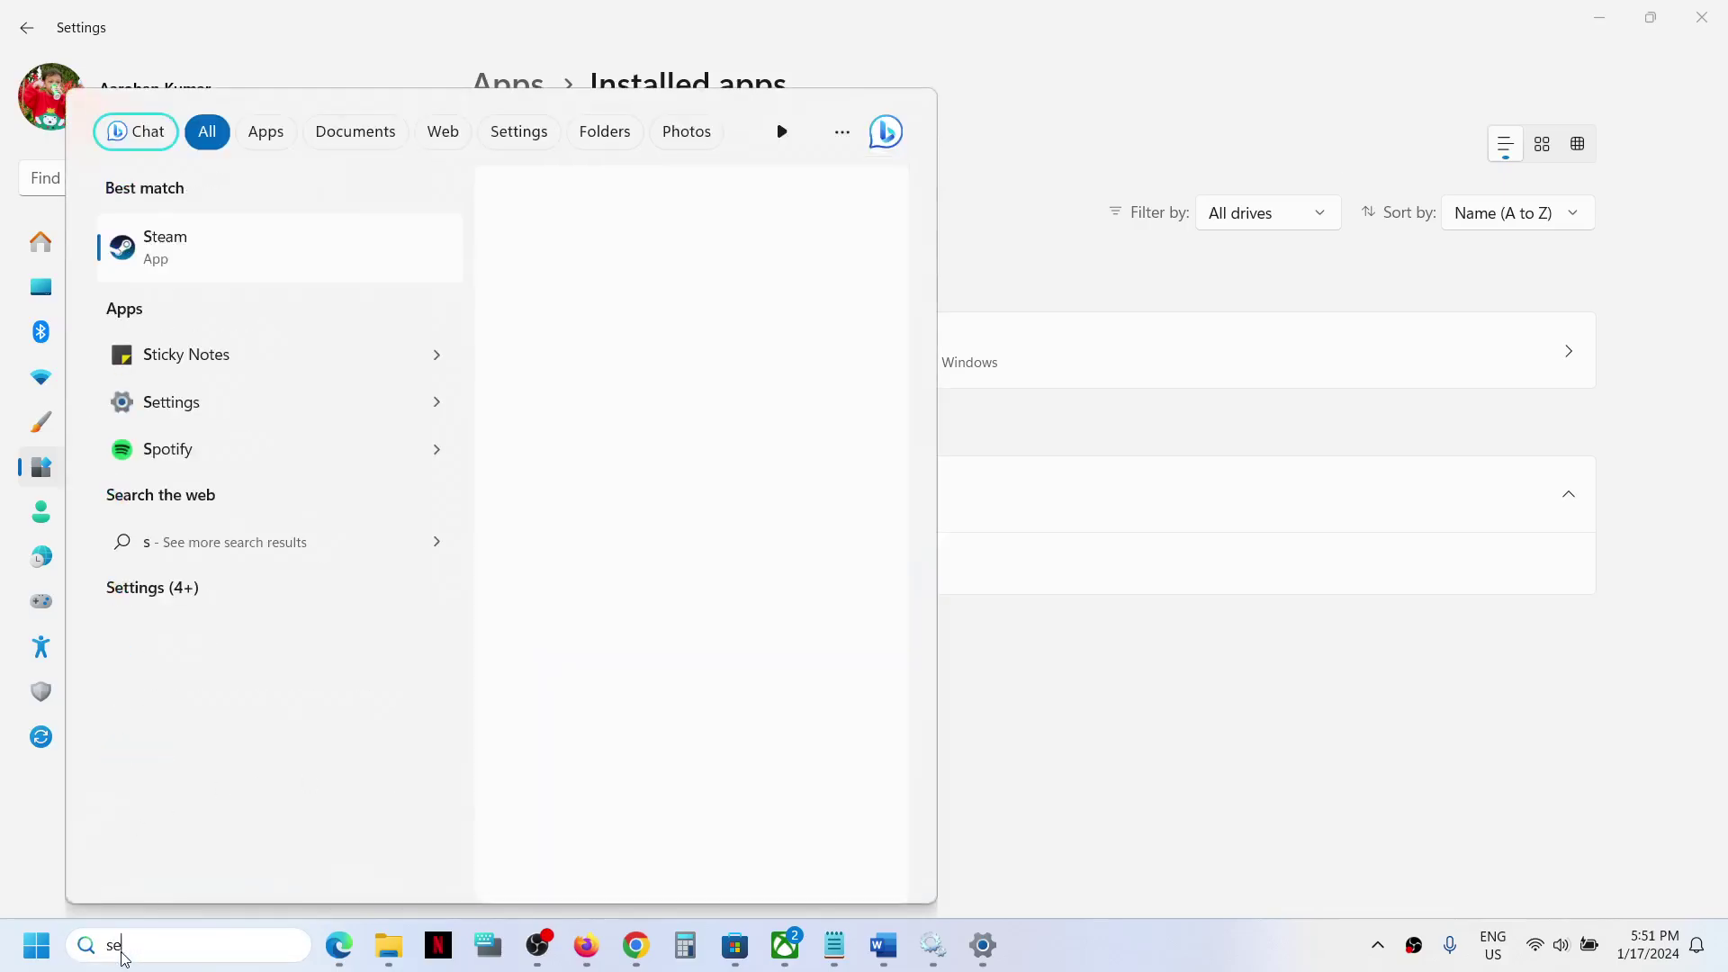
pyautogui.write('rvices')
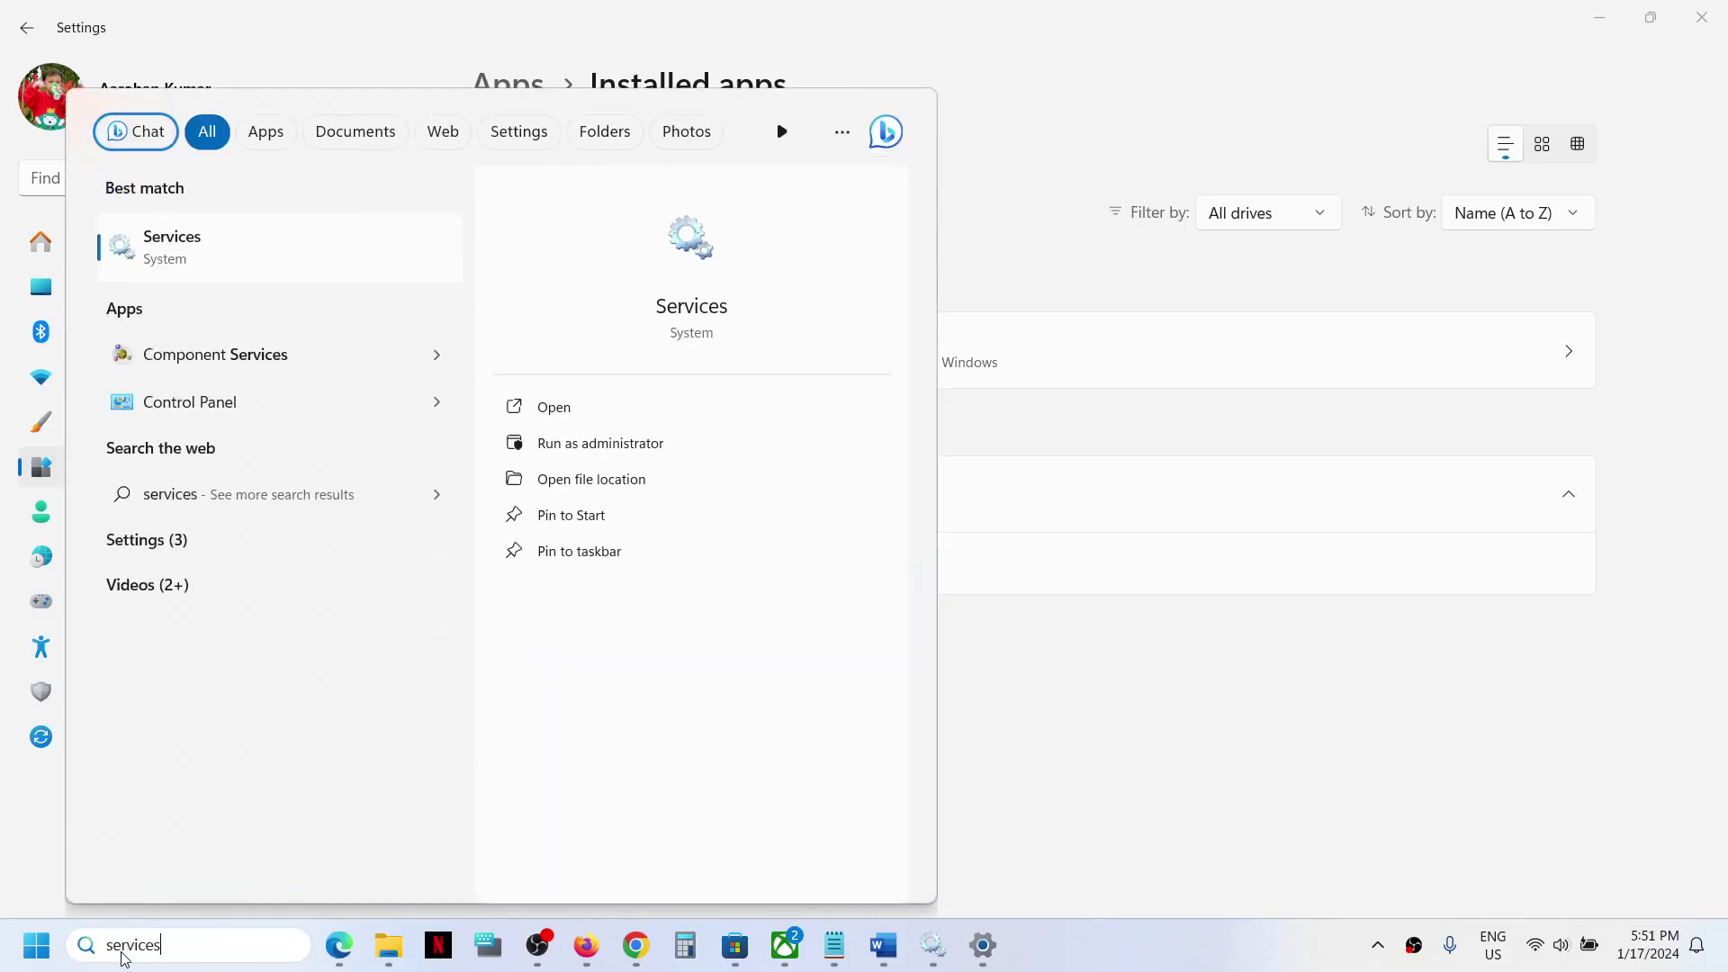
pyautogui.click(214, 258)
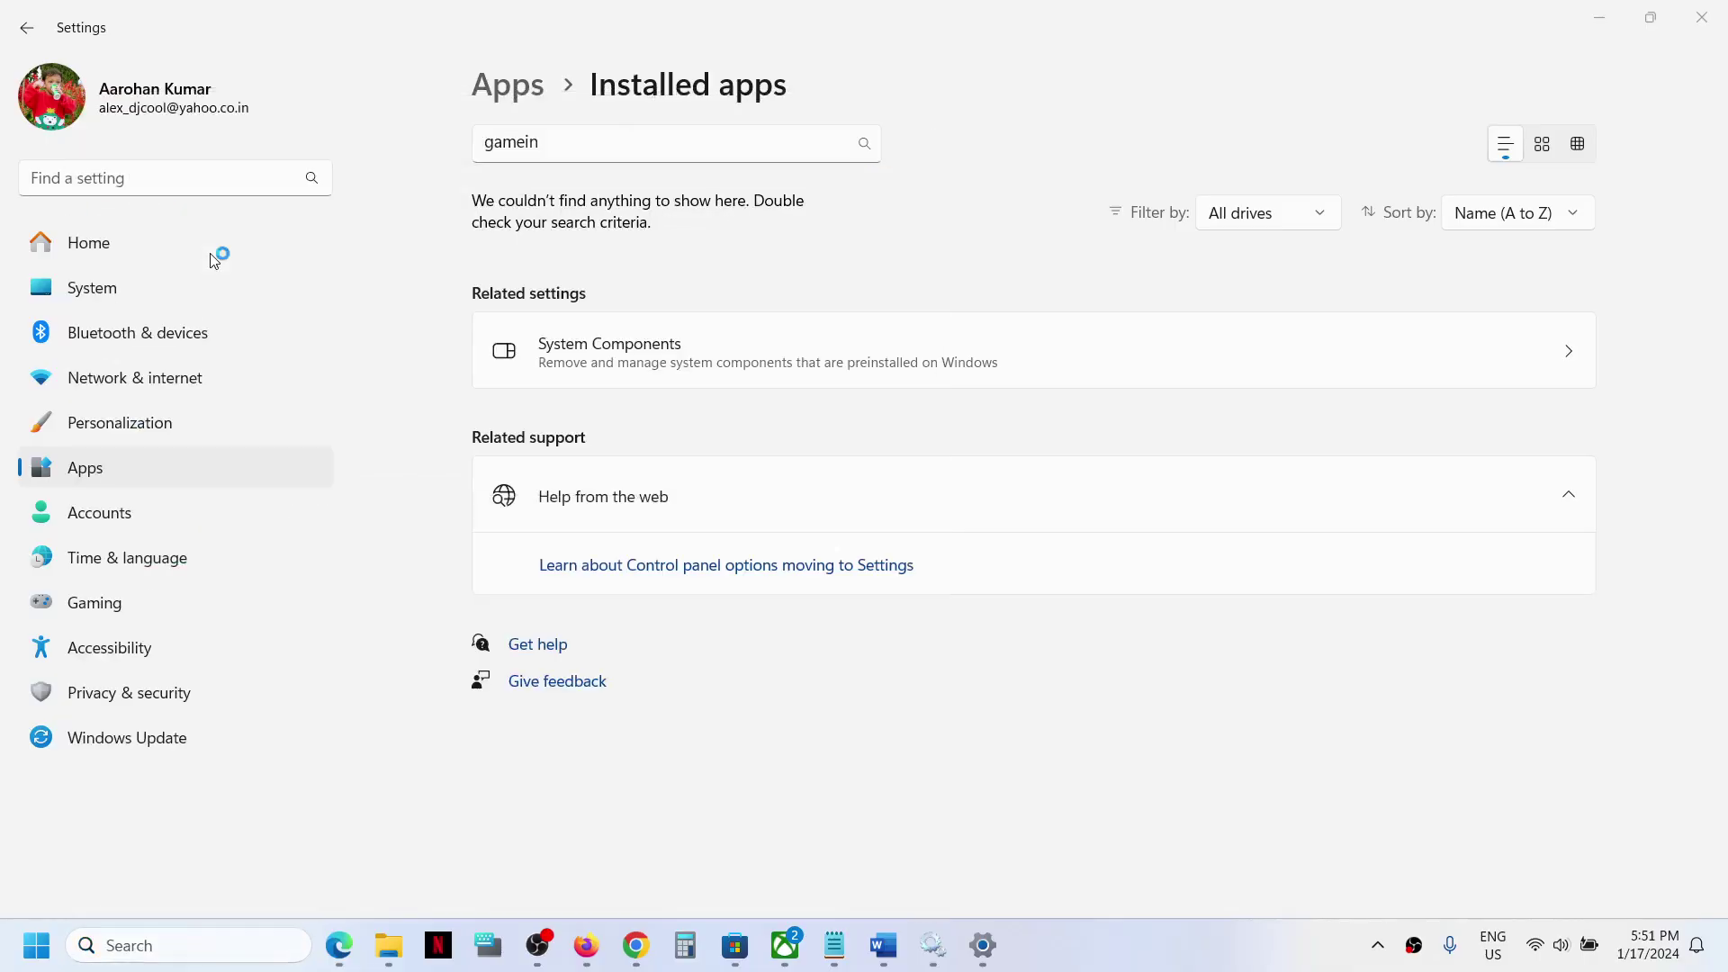
# Move the GameInput folder window up to Program Files (x86), then minimize it.
pyautogui.click(388, 945)
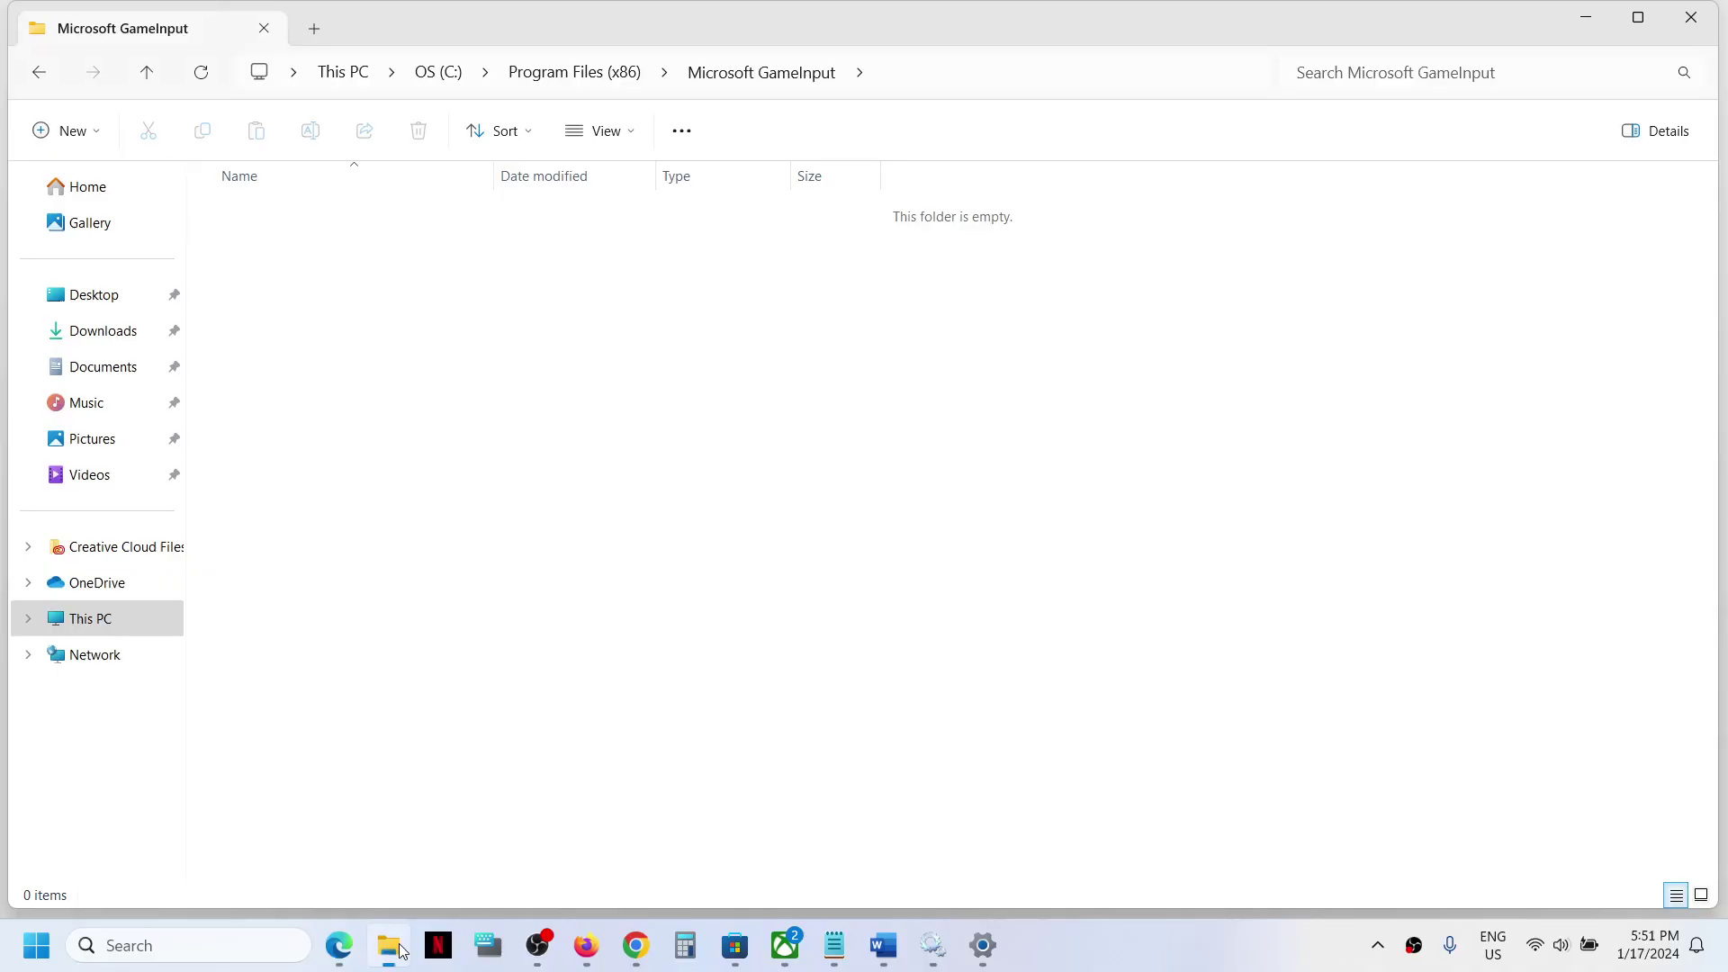
pyautogui.click(606, 72)
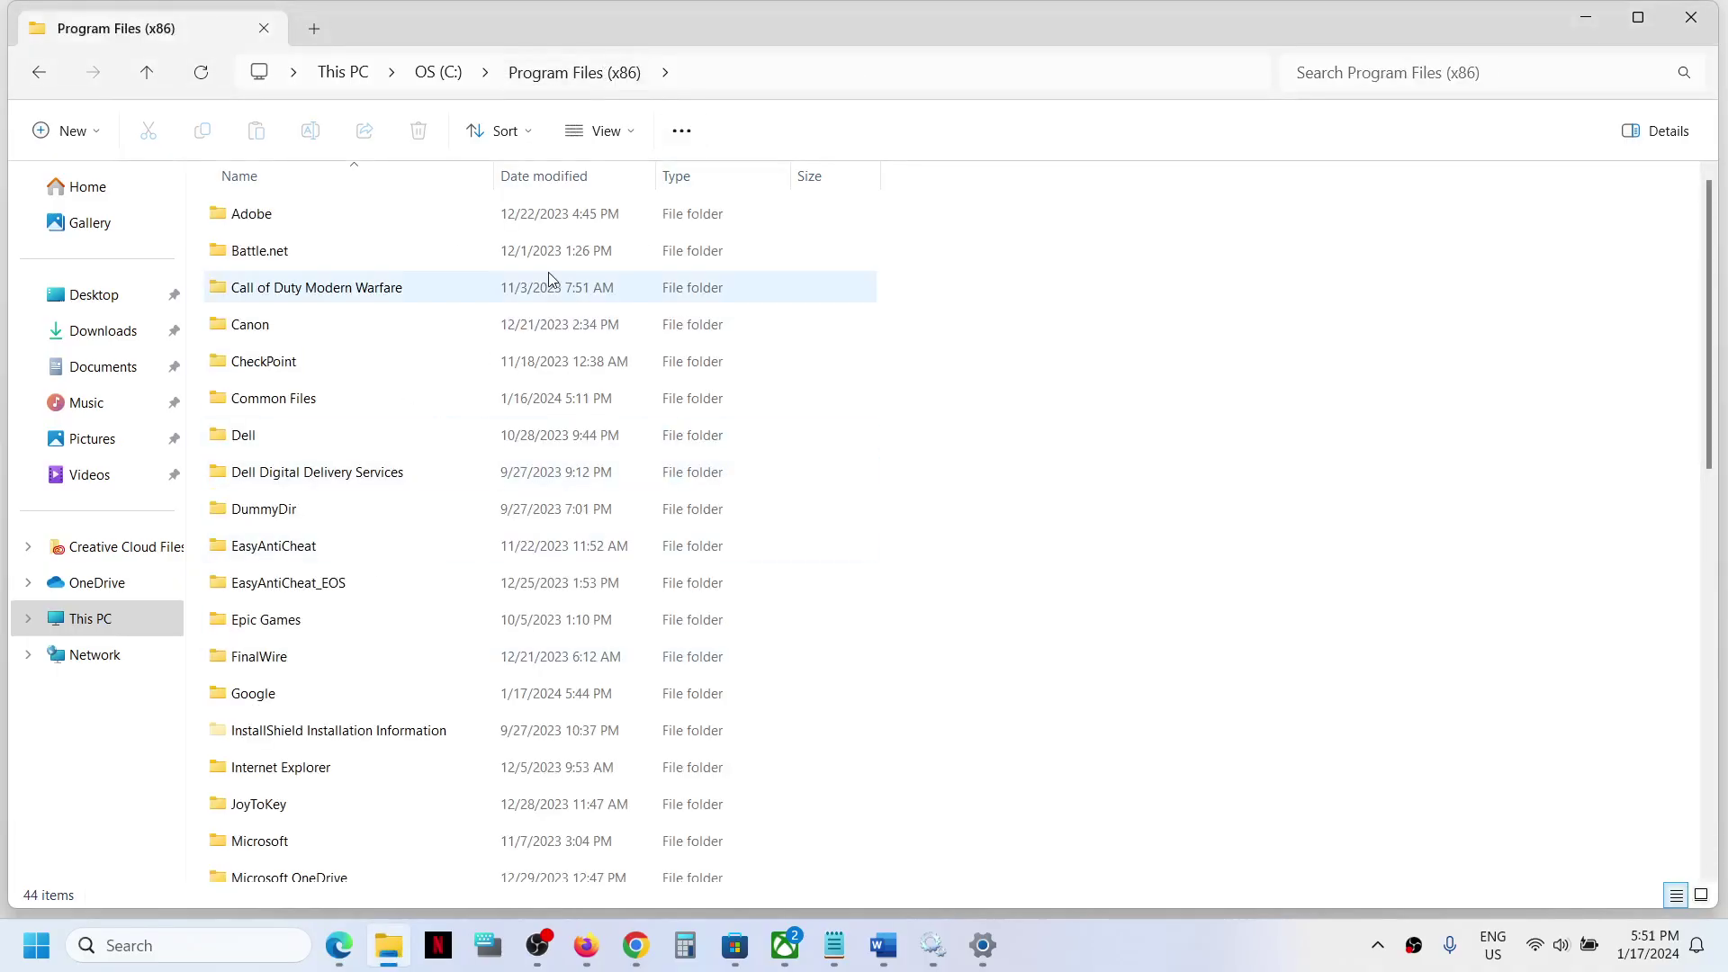
pyautogui.scroll(-3, 350, 616)
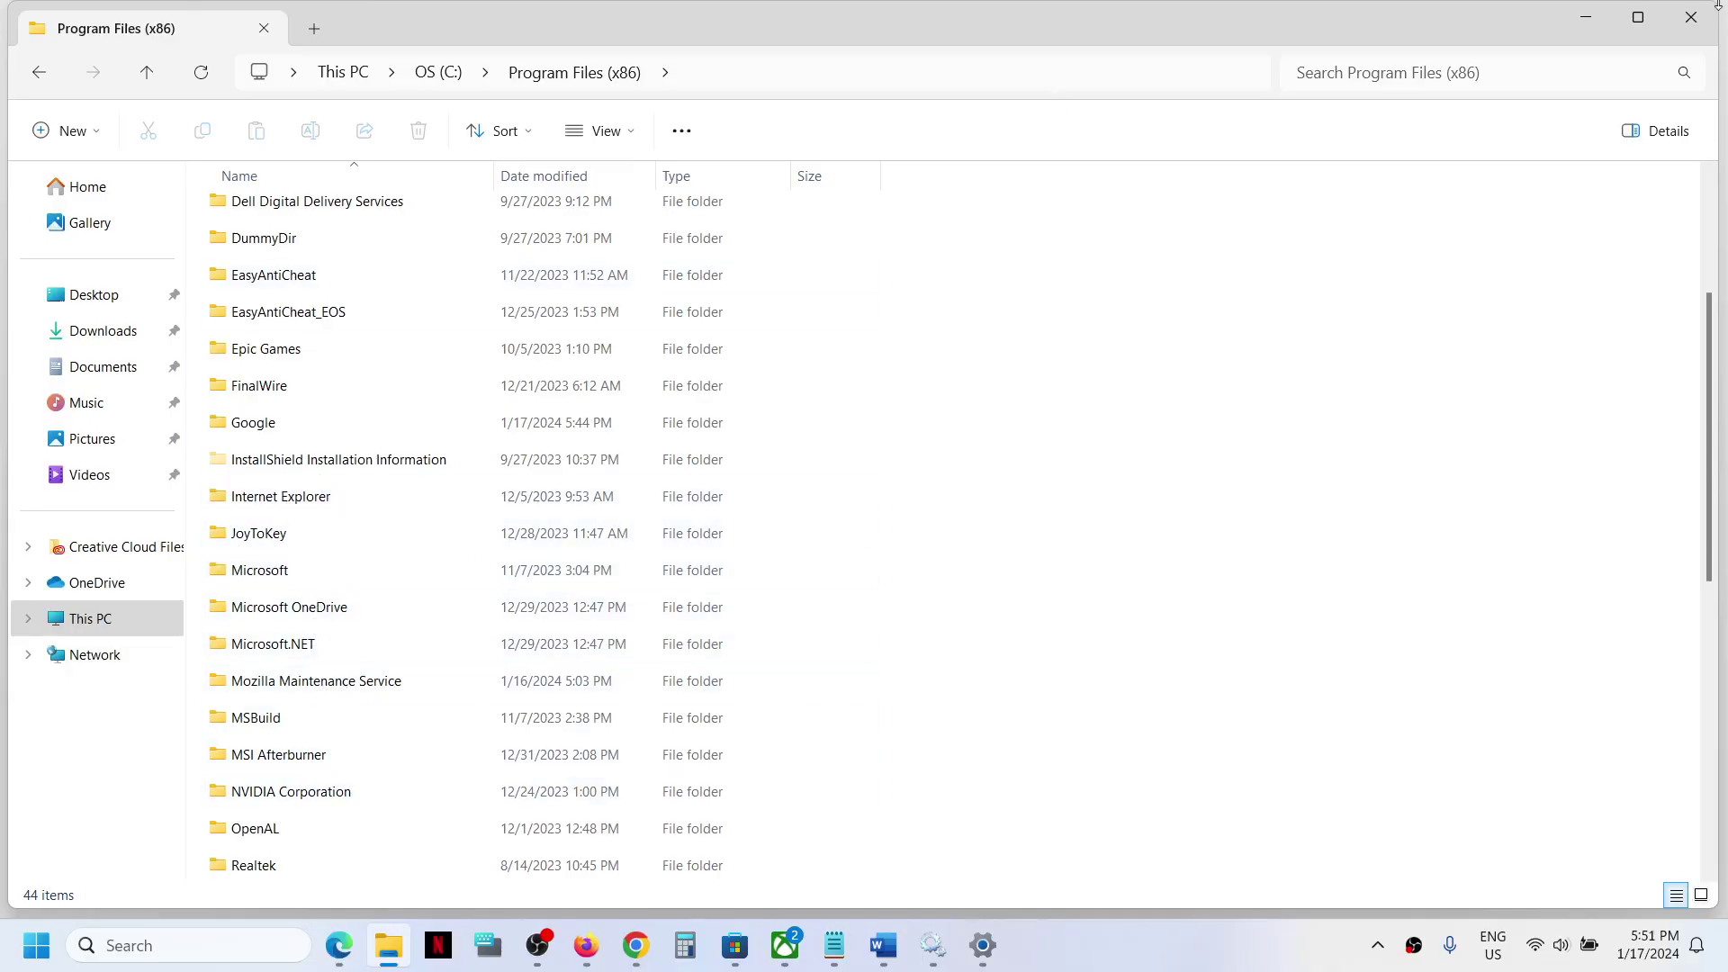
pyautogui.click(1587, 20)
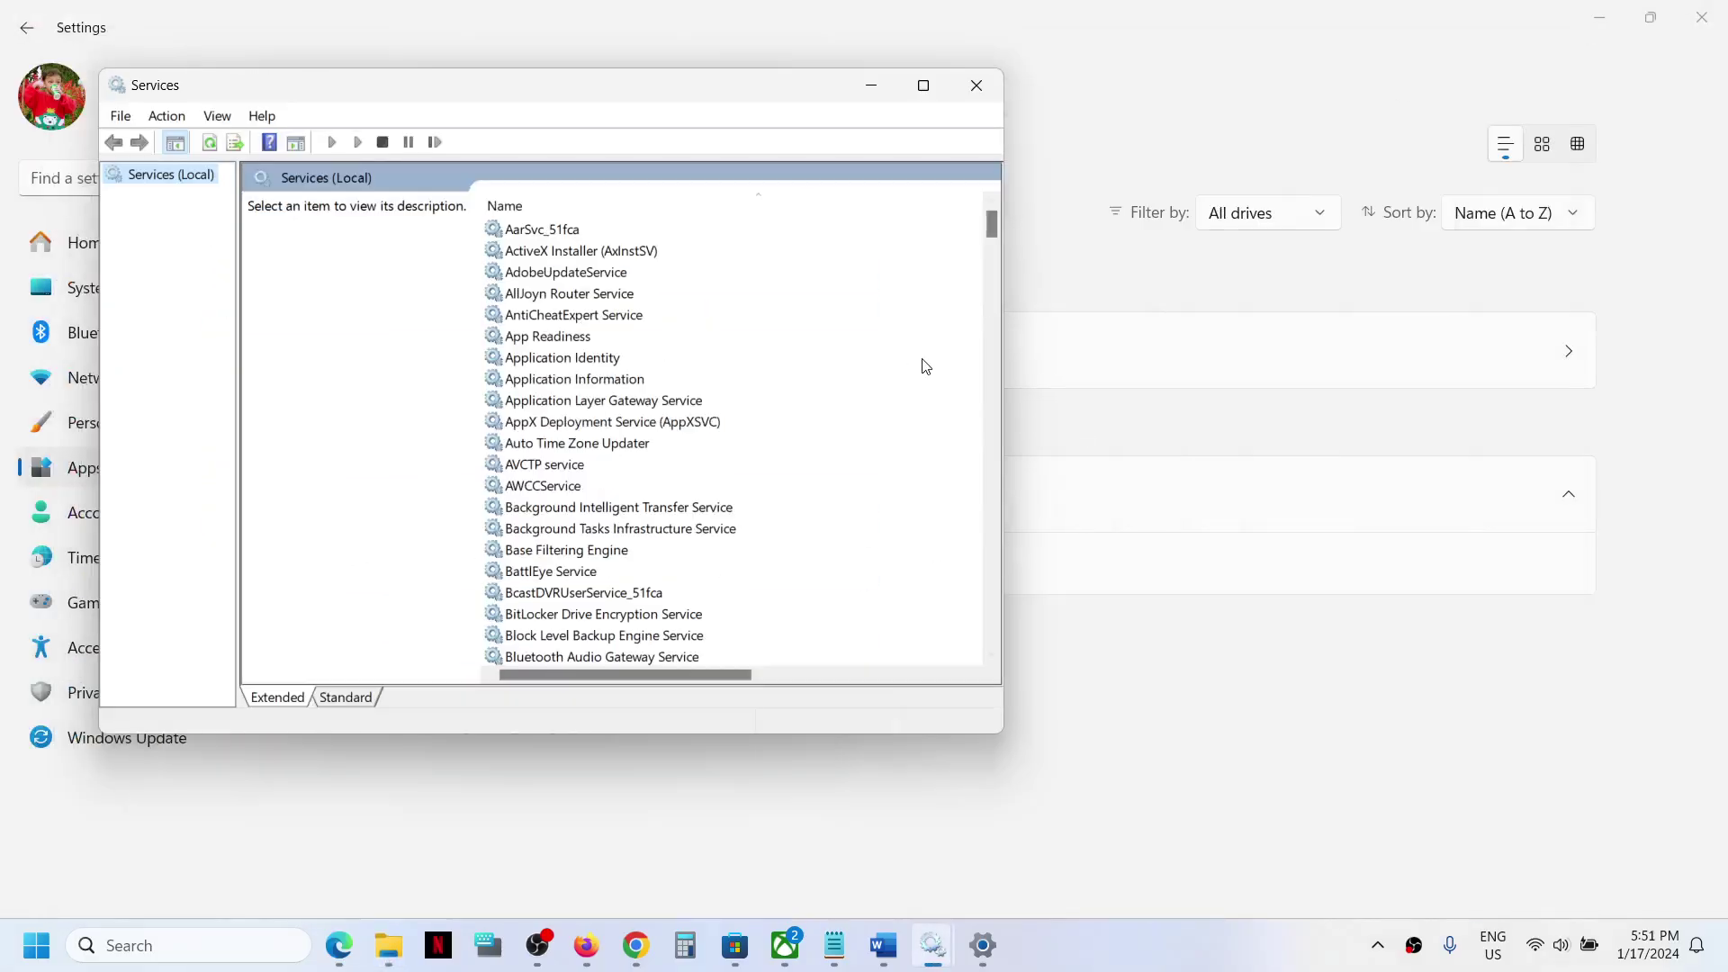
# Maximize Services and jump to GameInput Service, shown as Manual (Trigger) and not running.
pyautogui.click(931, 95)
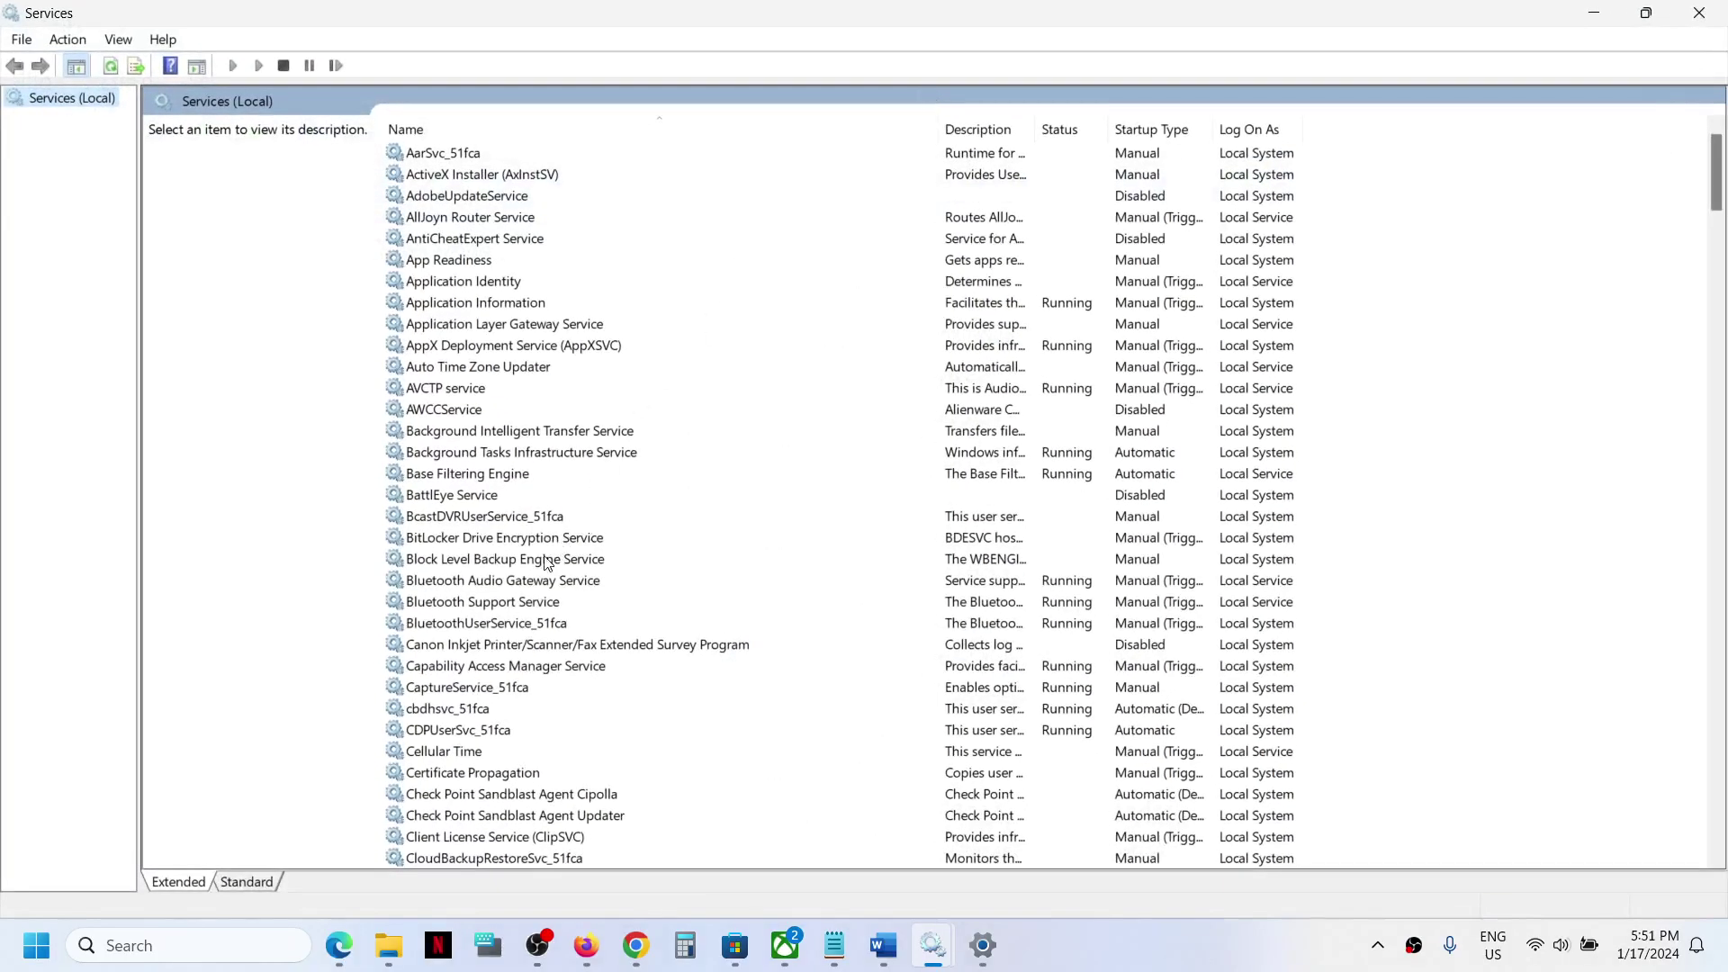
pyautogui.click(513, 610)
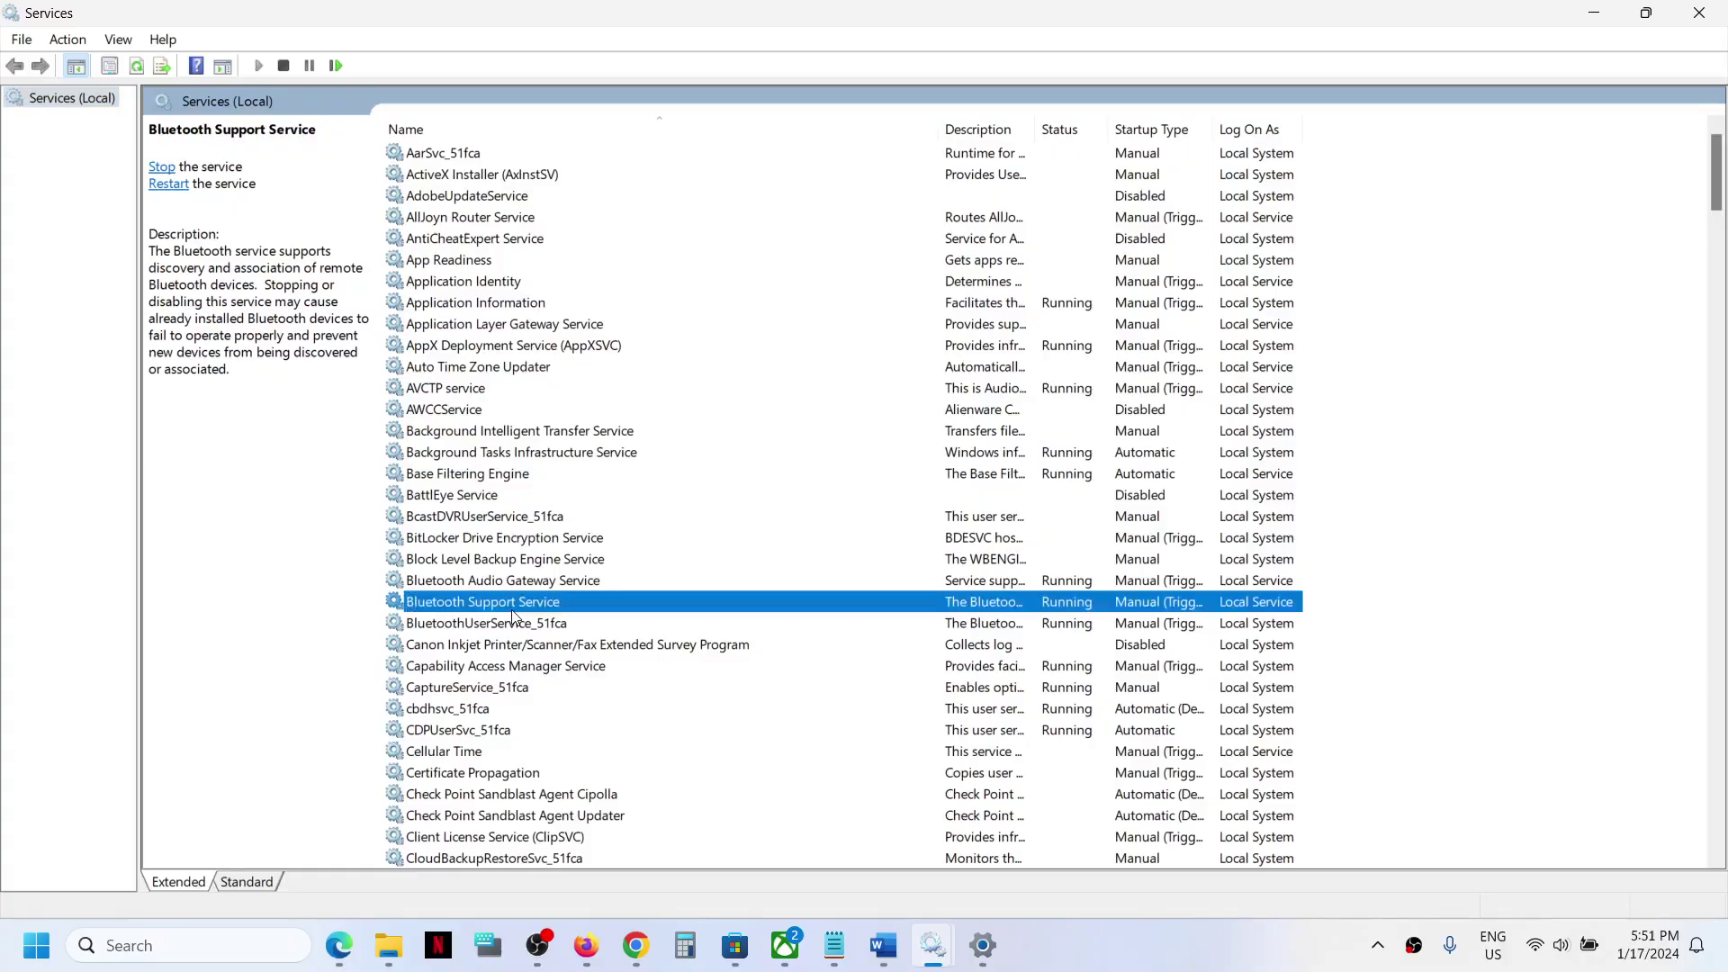
pyautogui.press('g')
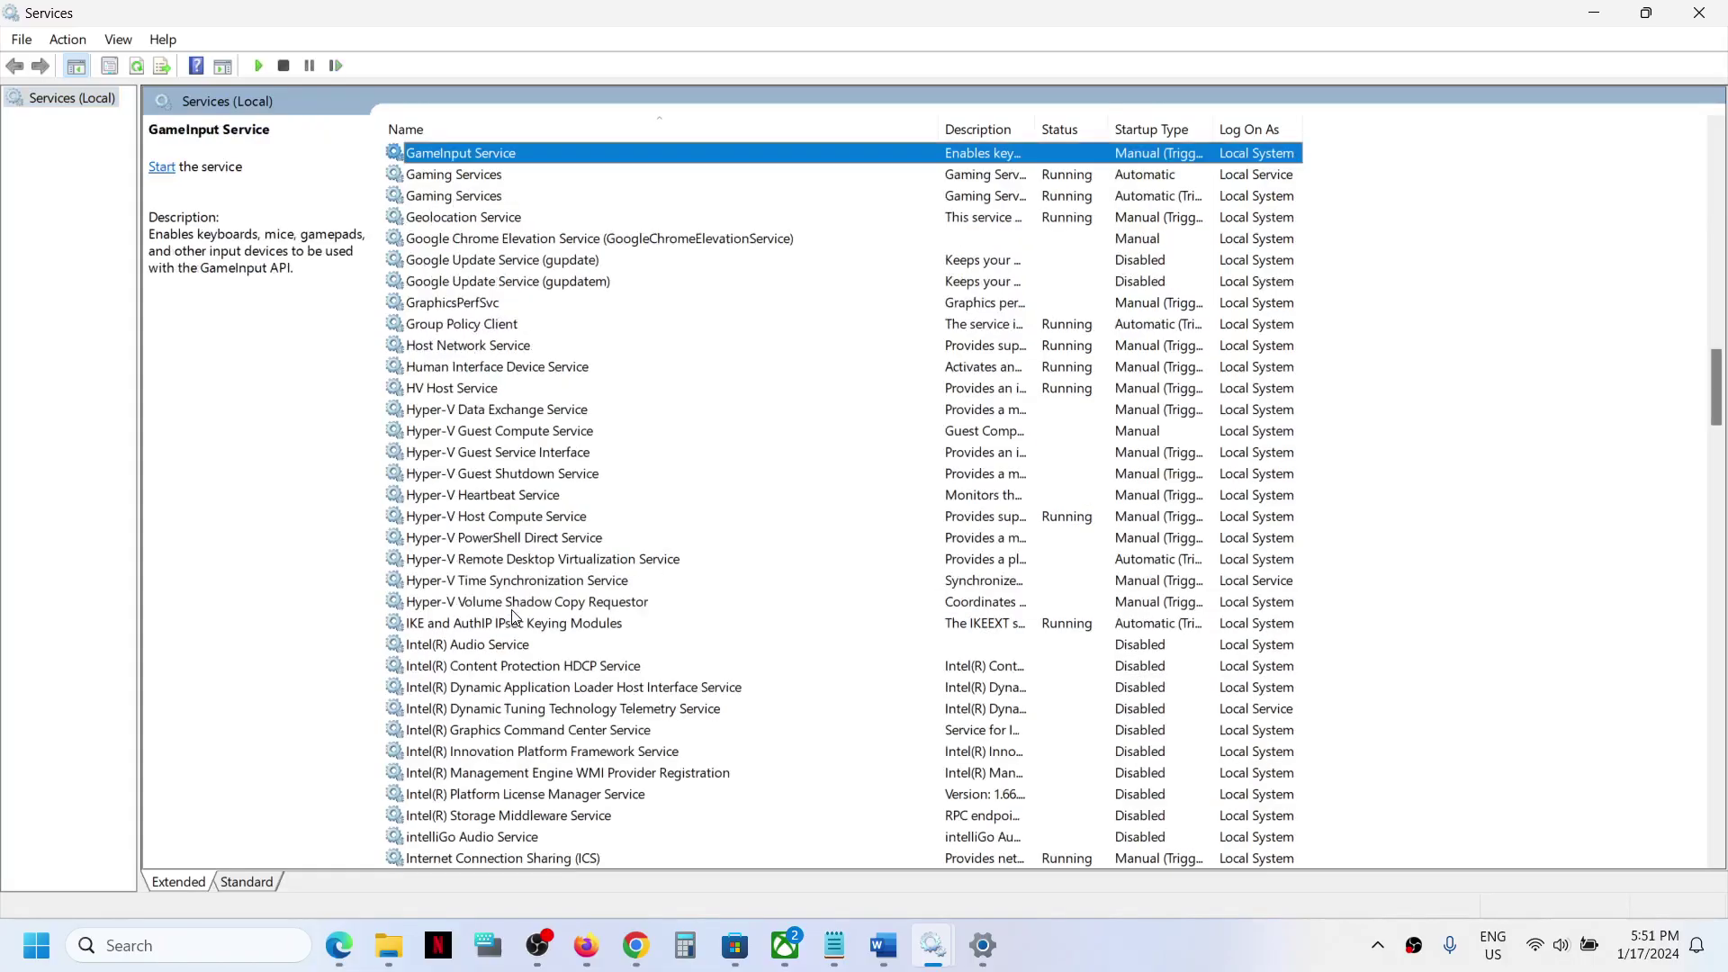
pyautogui.scroll(2, 619, 312)
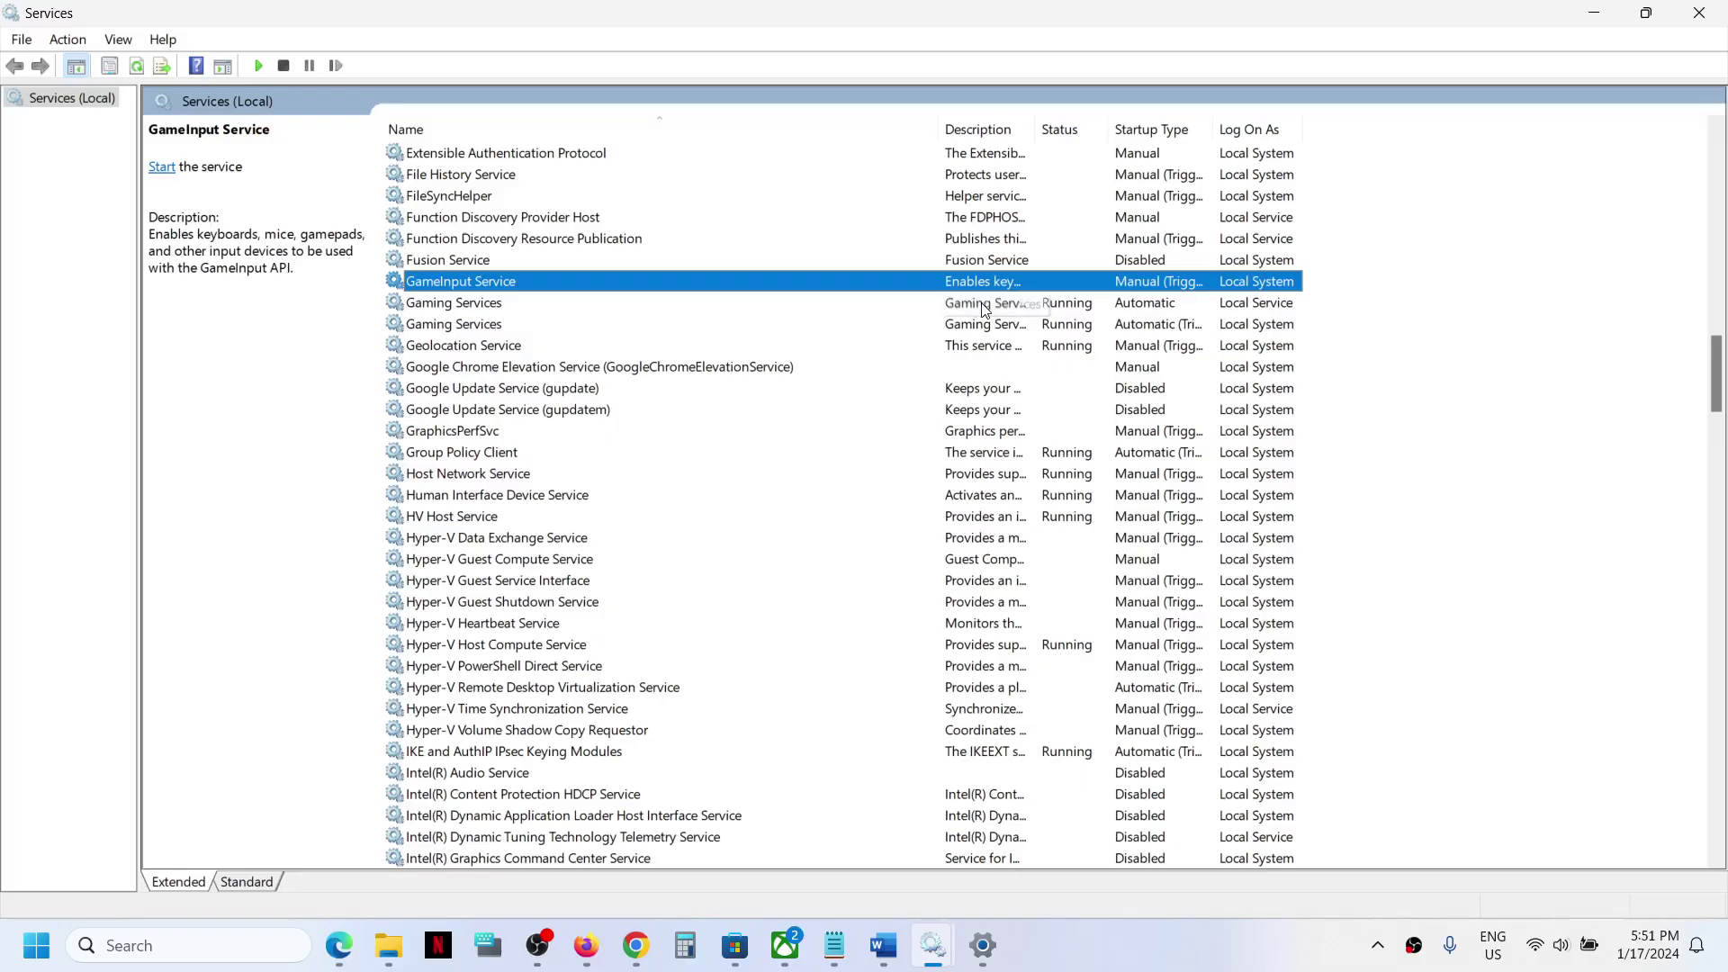
# Set GameInput Service's startup type to Automatic, apply it, and start the service.
pyautogui.doubleClick(601, 286)
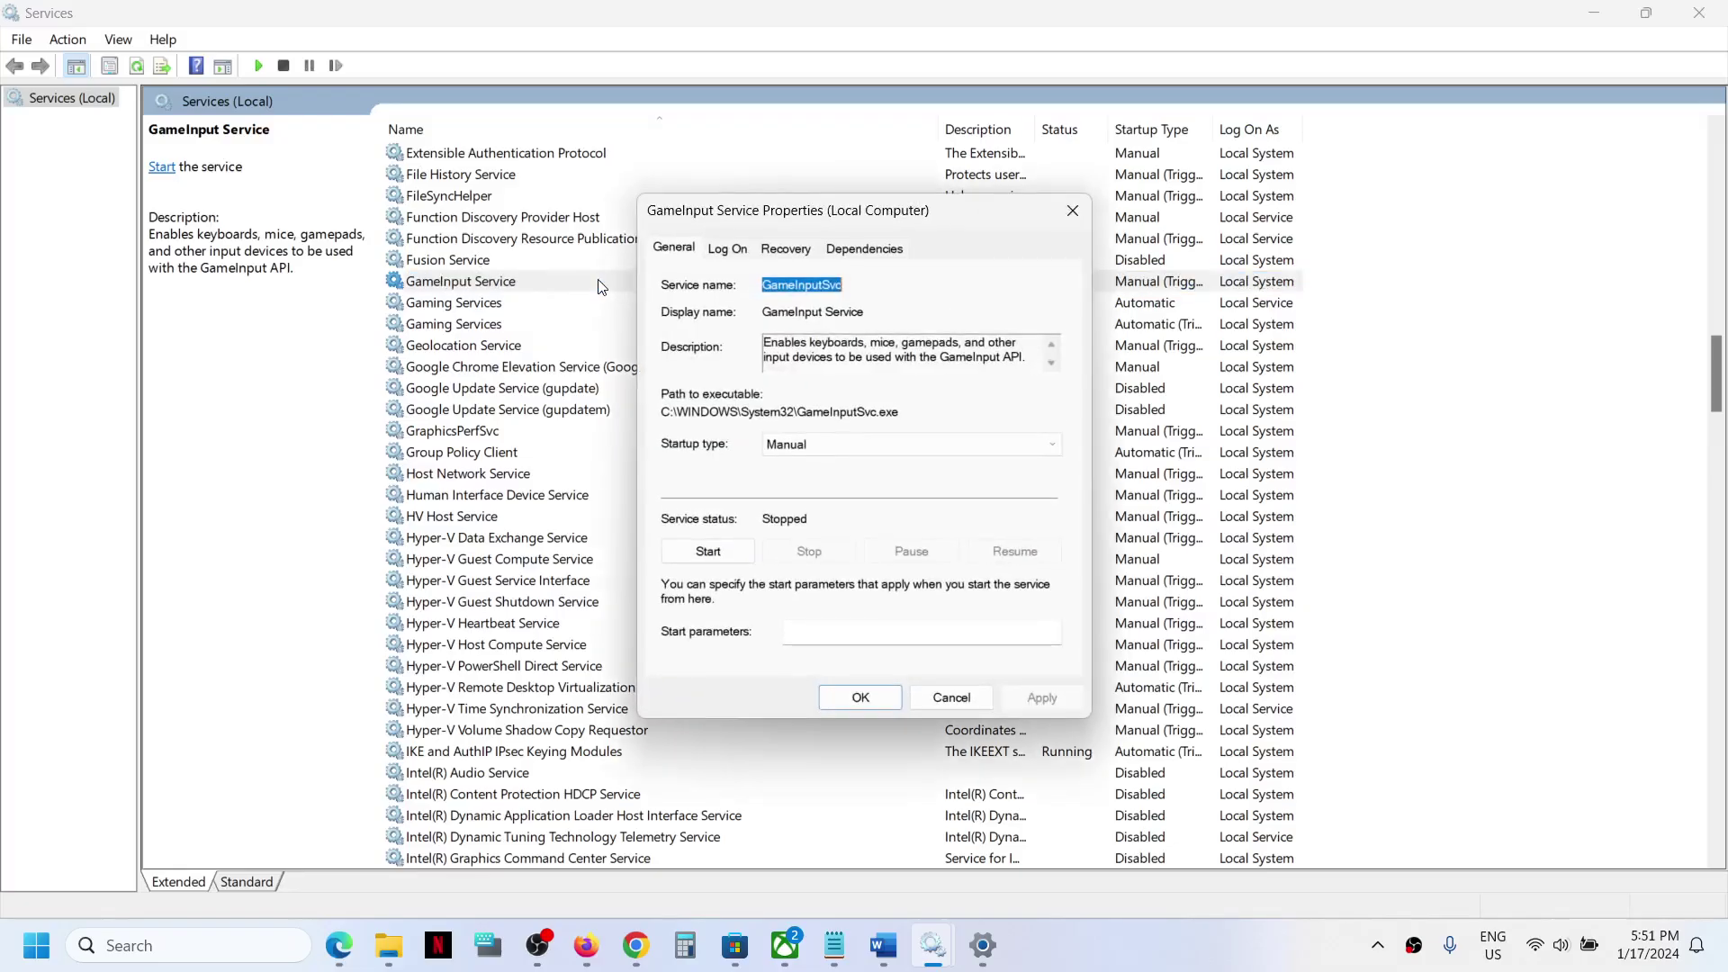
pyautogui.click(806, 444)
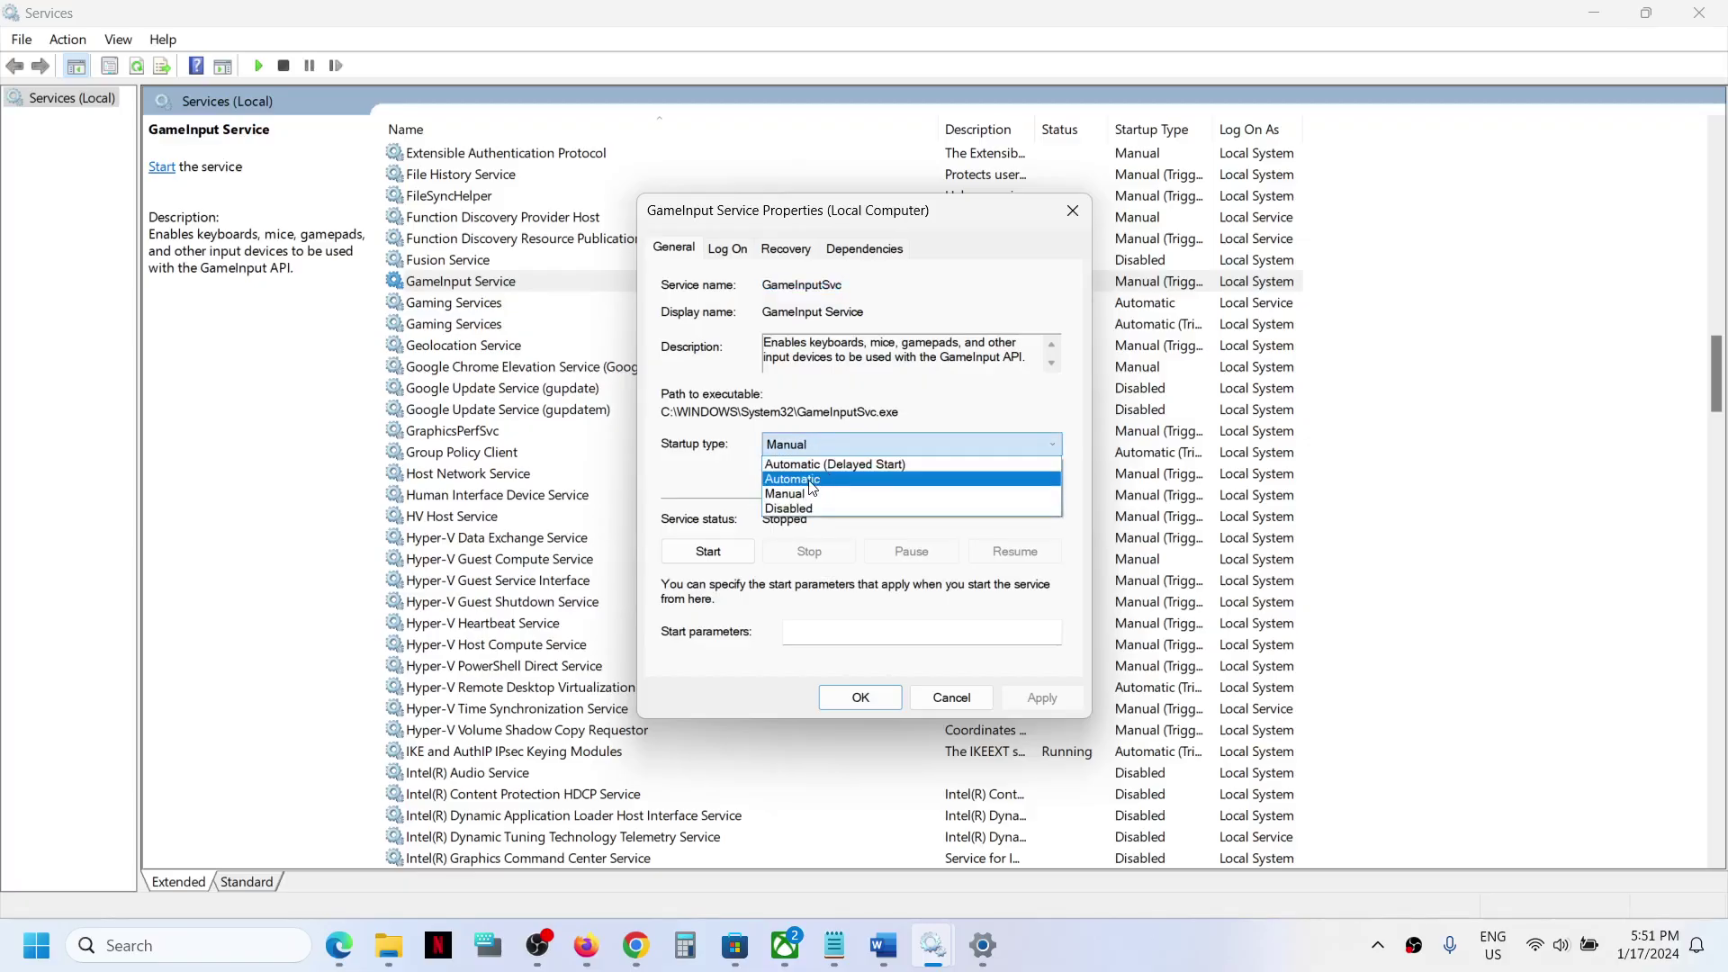
pyautogui.click(813, 480)
pyautogui.click(1044, 698)
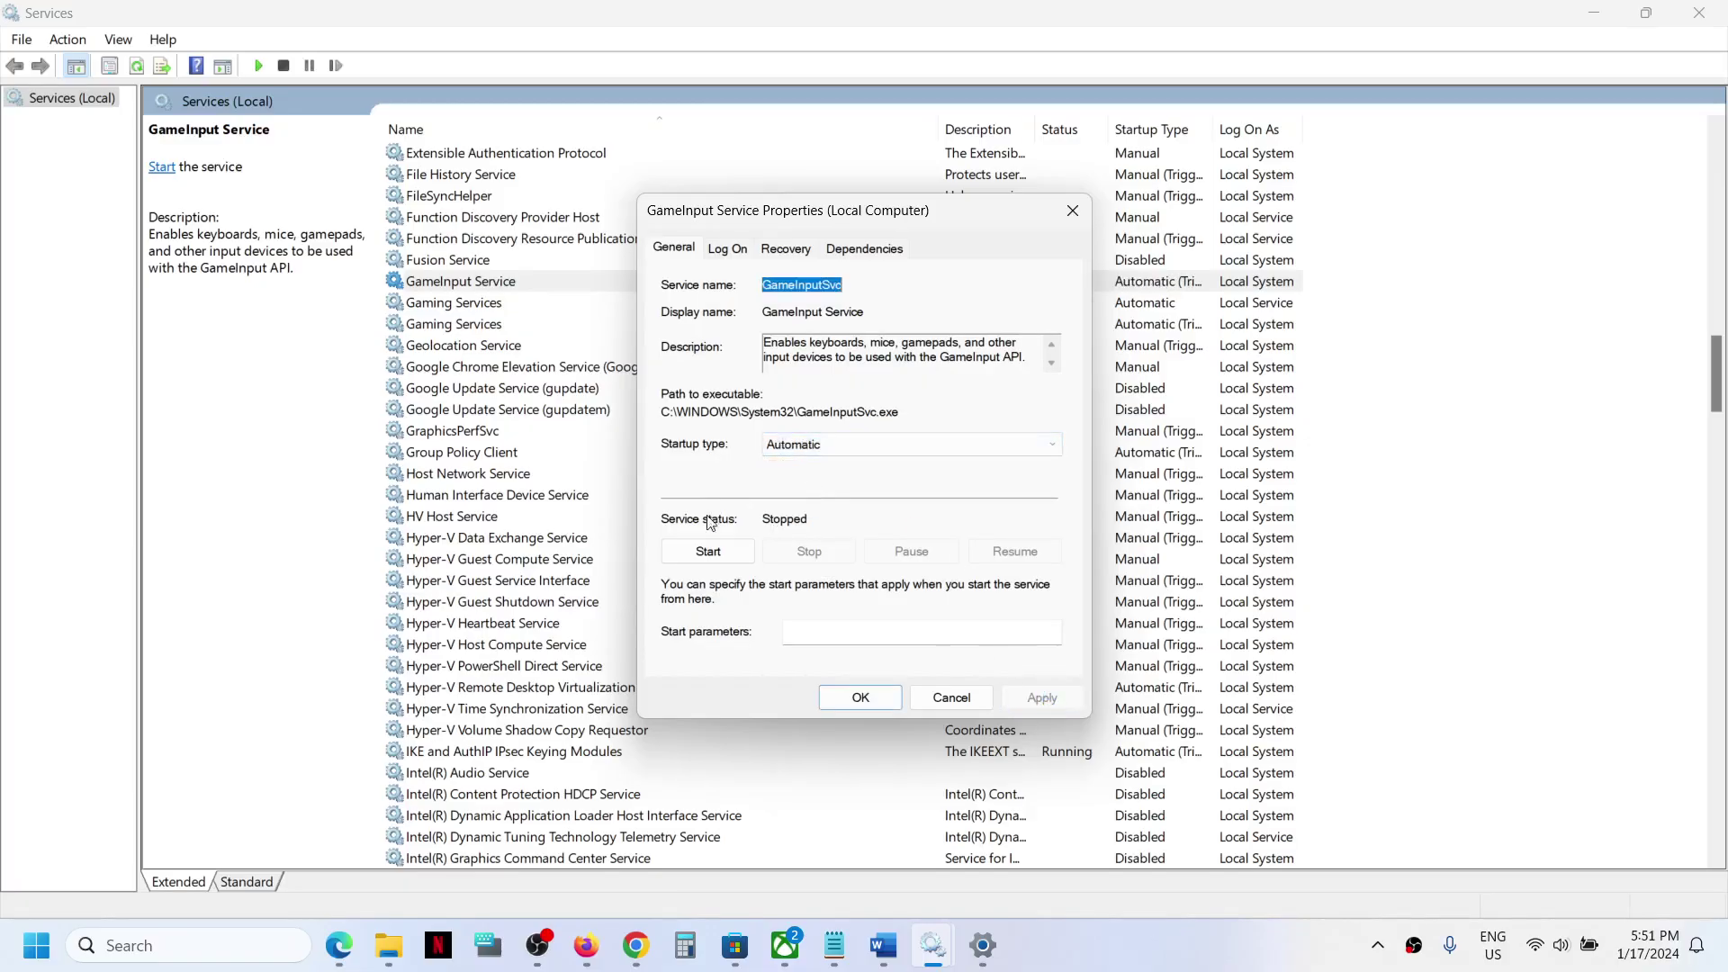
pyautogui.click(701, 552)
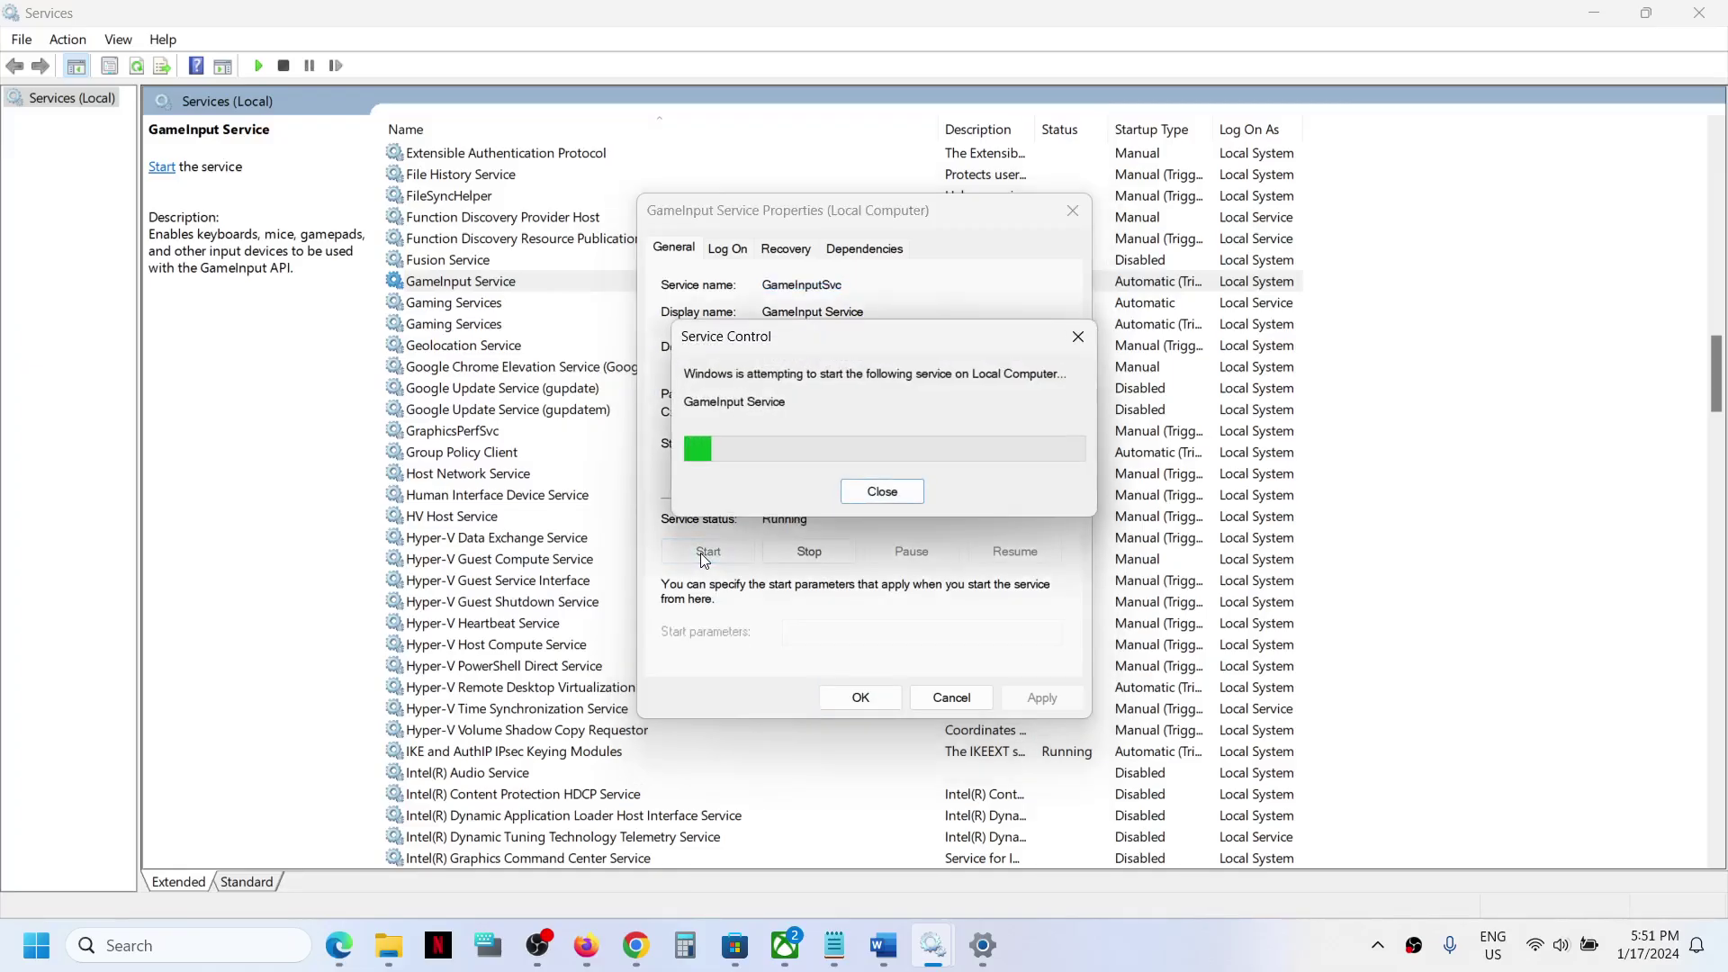
pyautogui.click(859, 700)
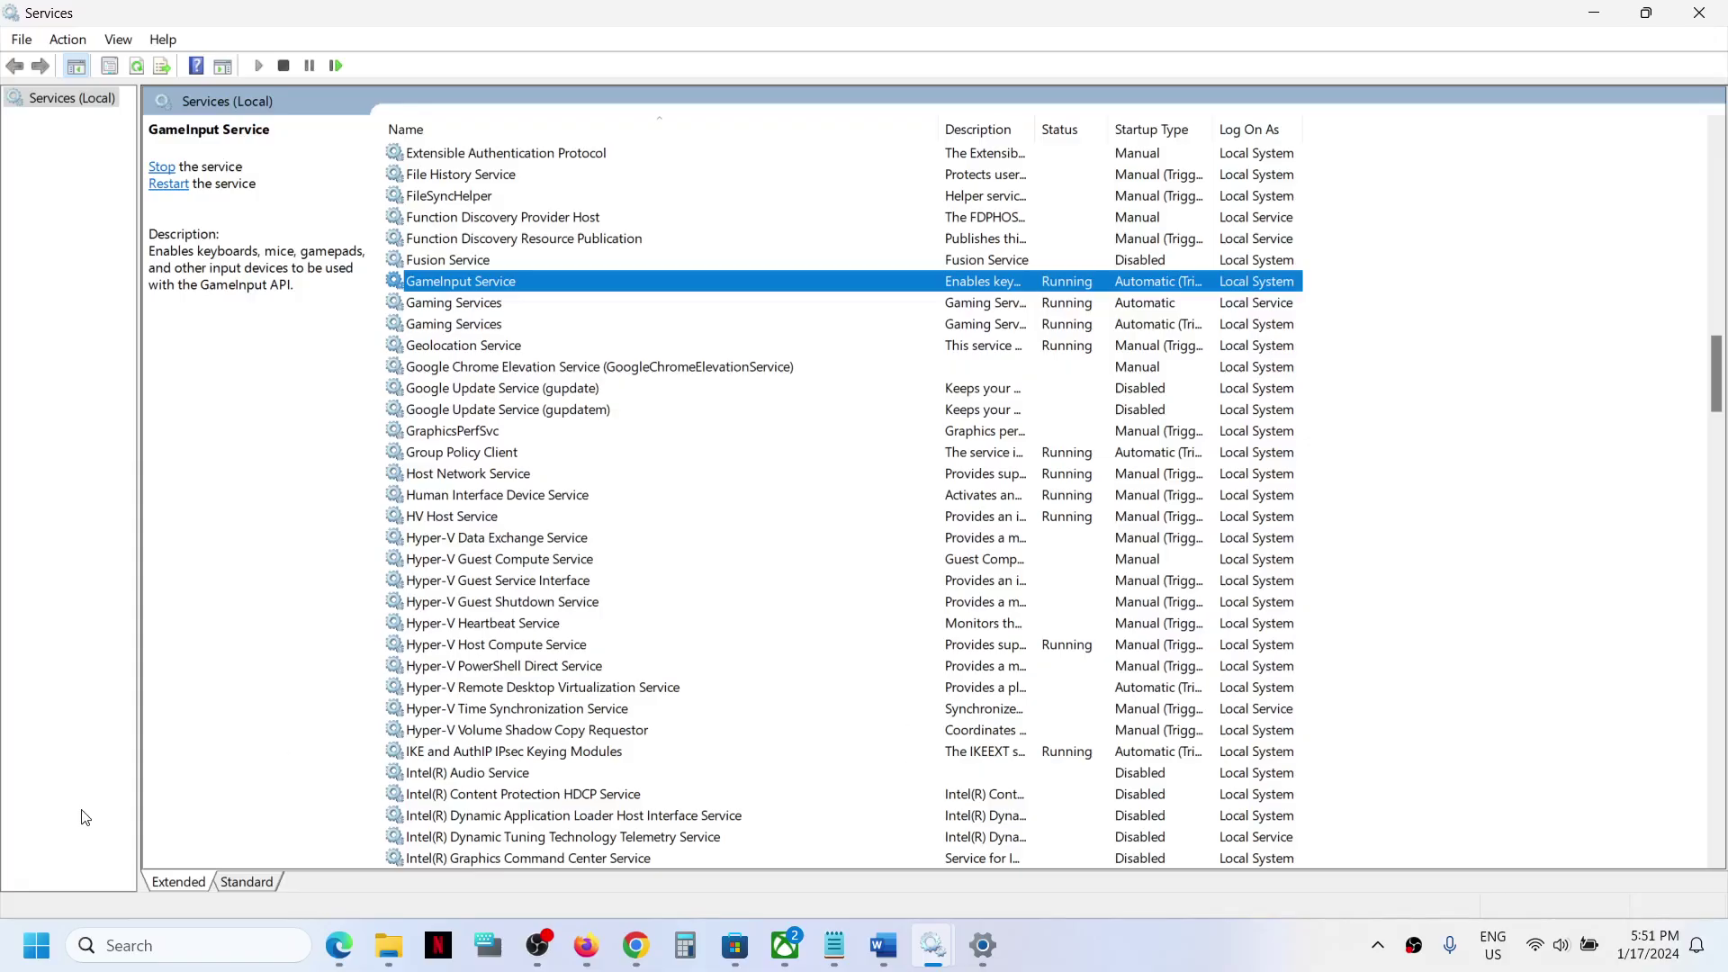
pyautogui.moveTo(888, 950)
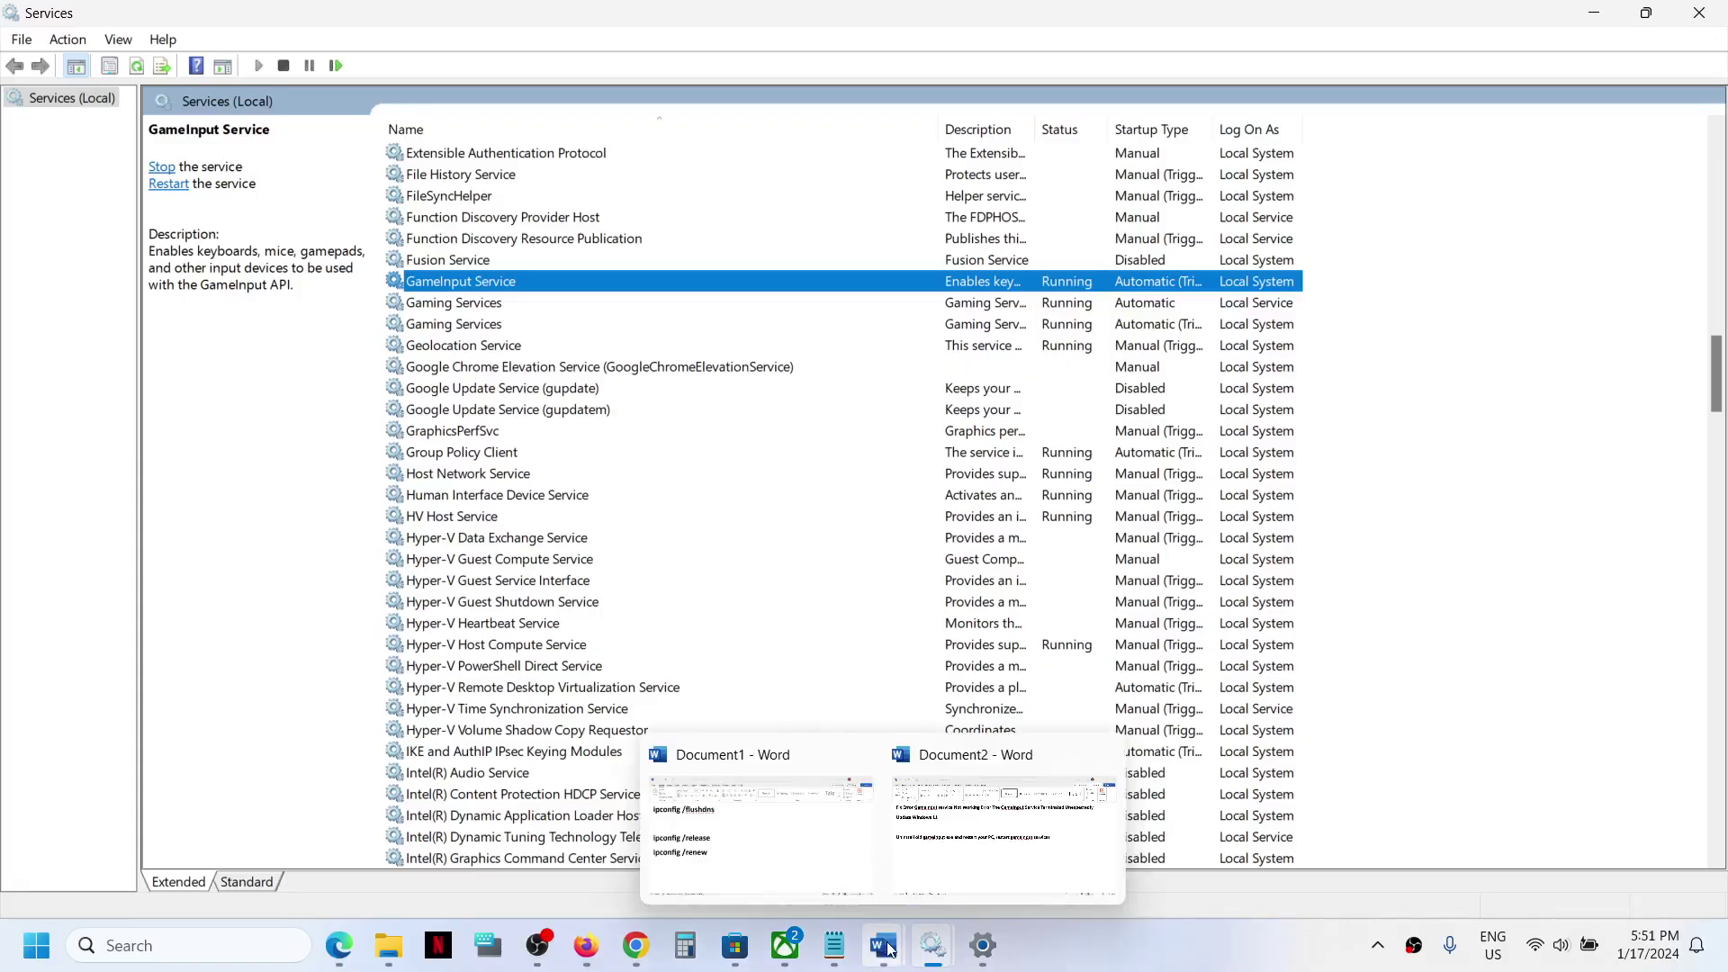
pyautogui.click(999, 855)
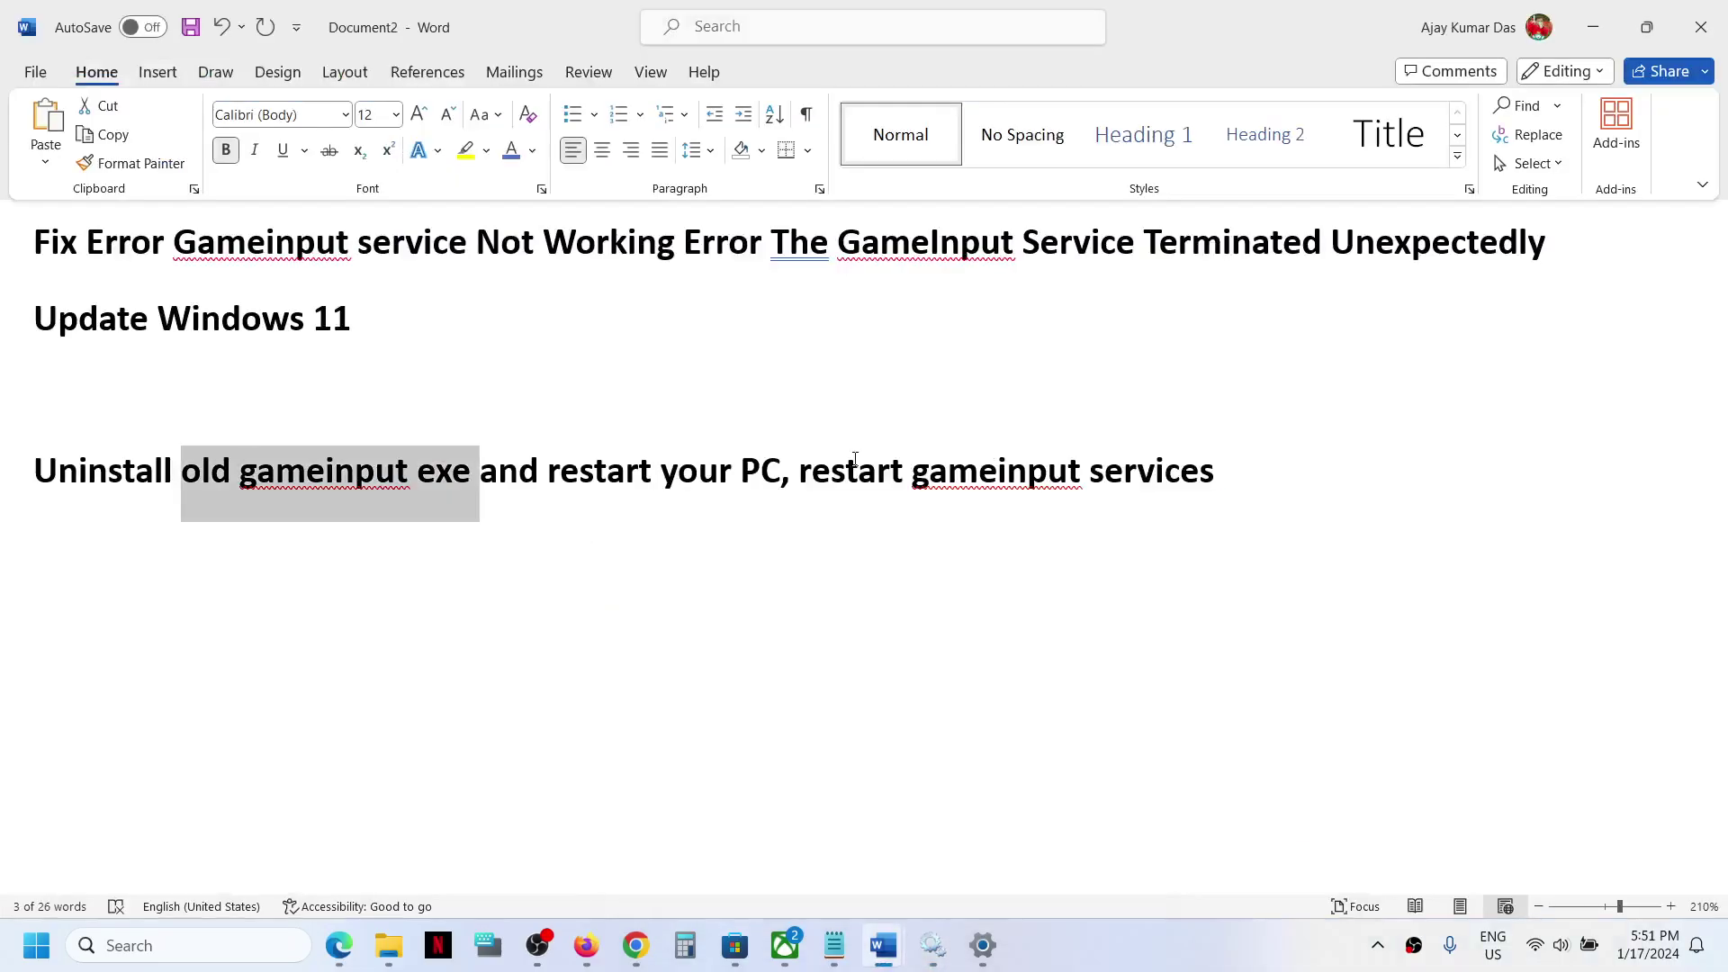
pyautogui.click(183, 477)
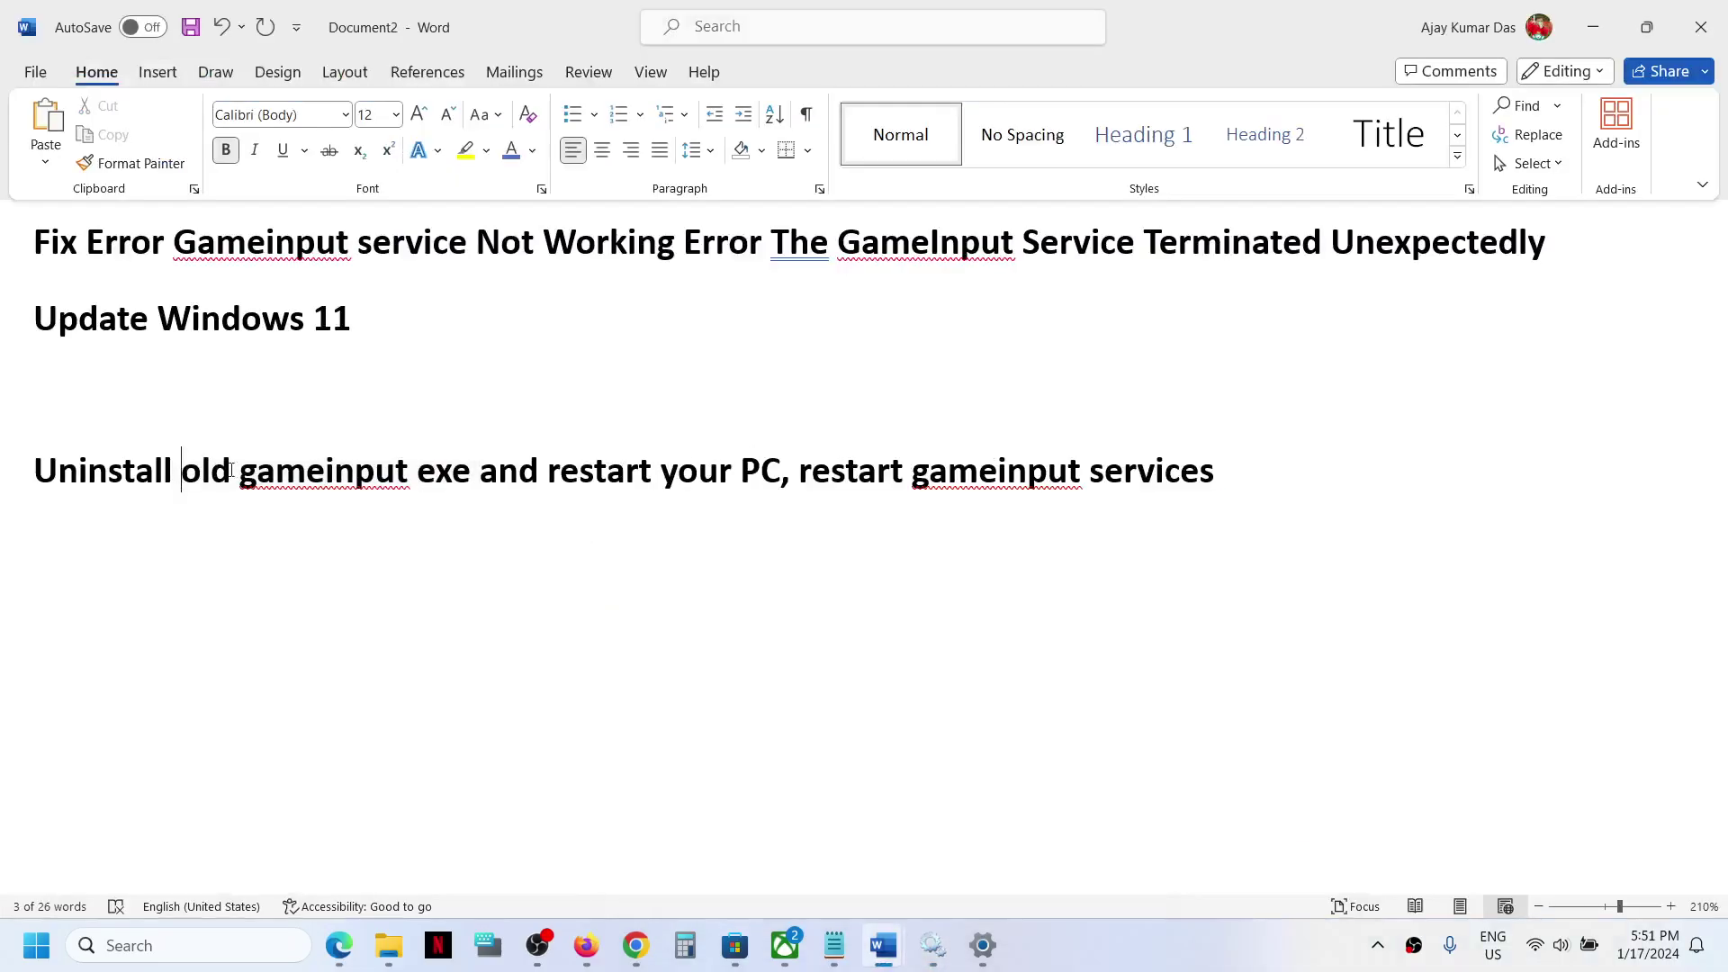
pyautogui.moveTo(183, 477); pyautogui.dragTo(623, 483)
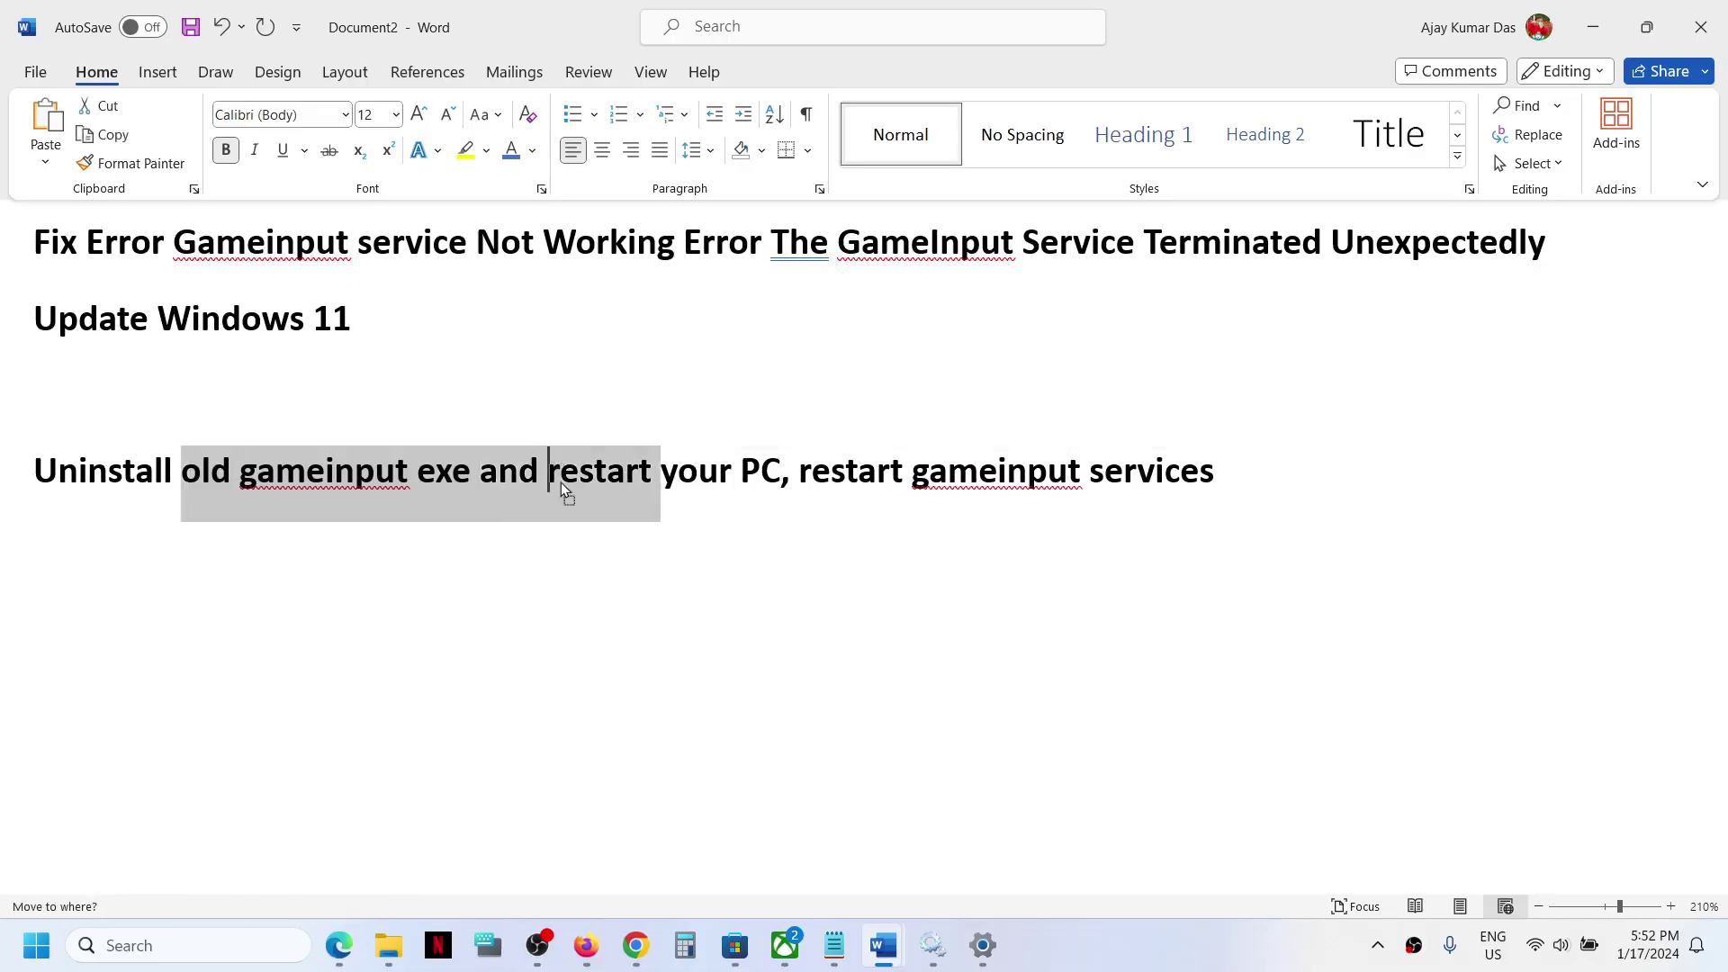
pyautogui.click(553, 479)
pyautogui.moveTo(553, 474); pyautogui.dragTo(736, 477)
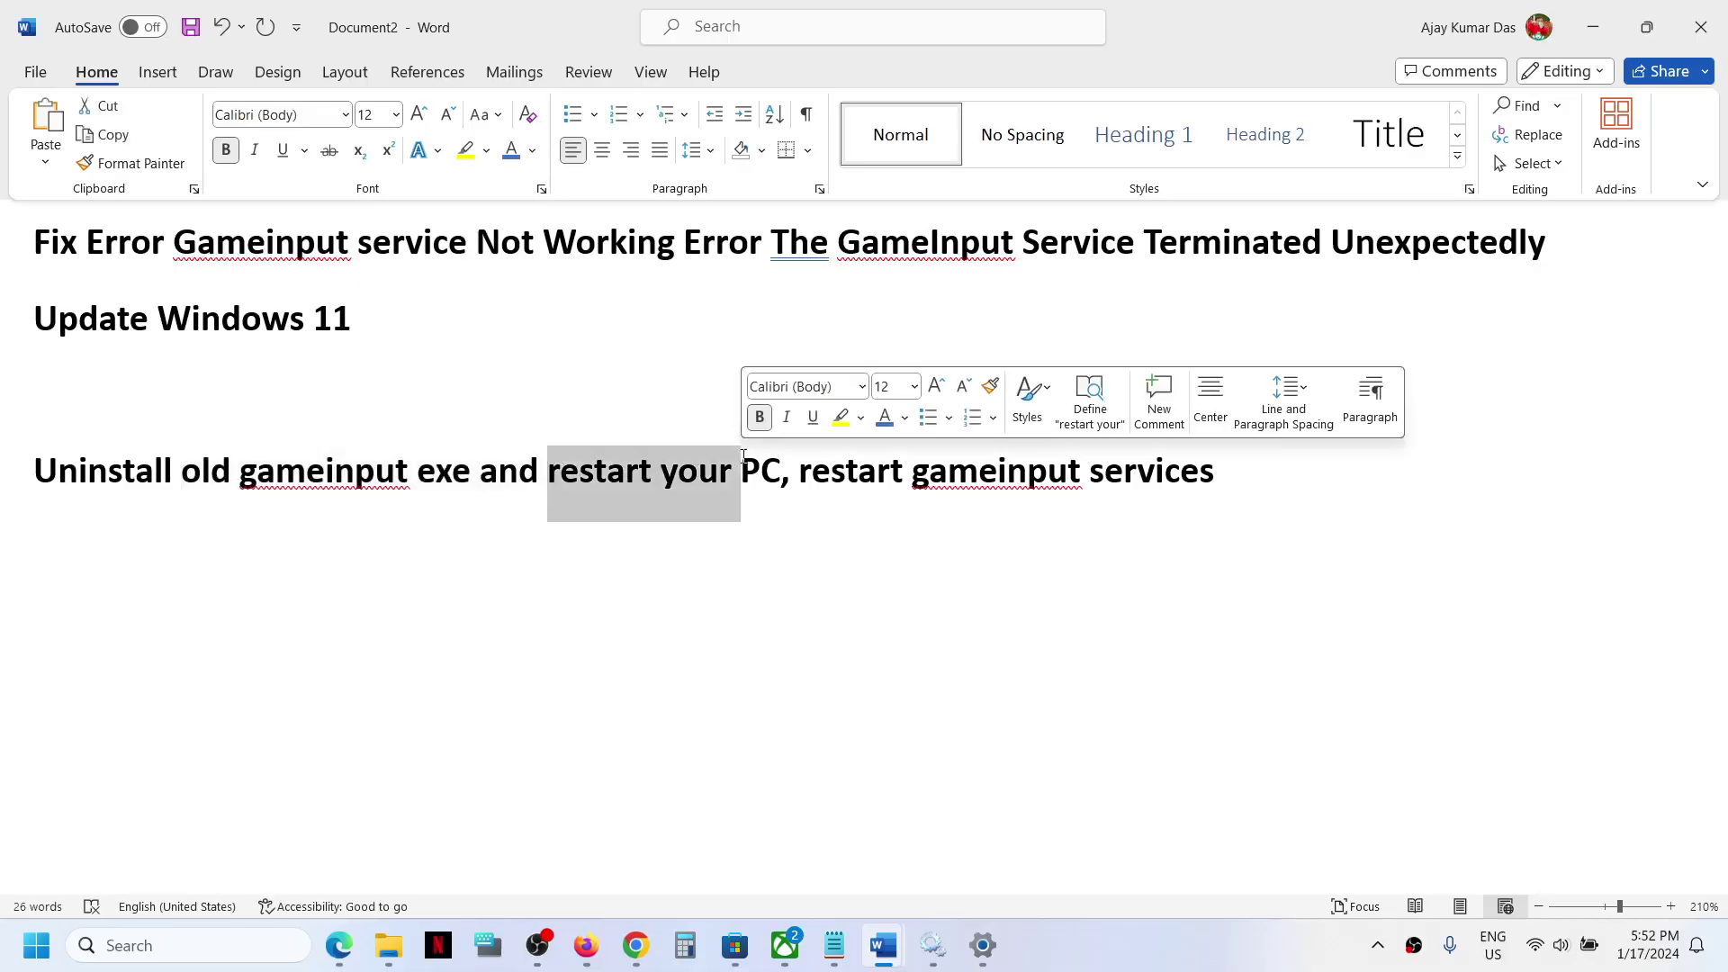
pyautogui.press('super')
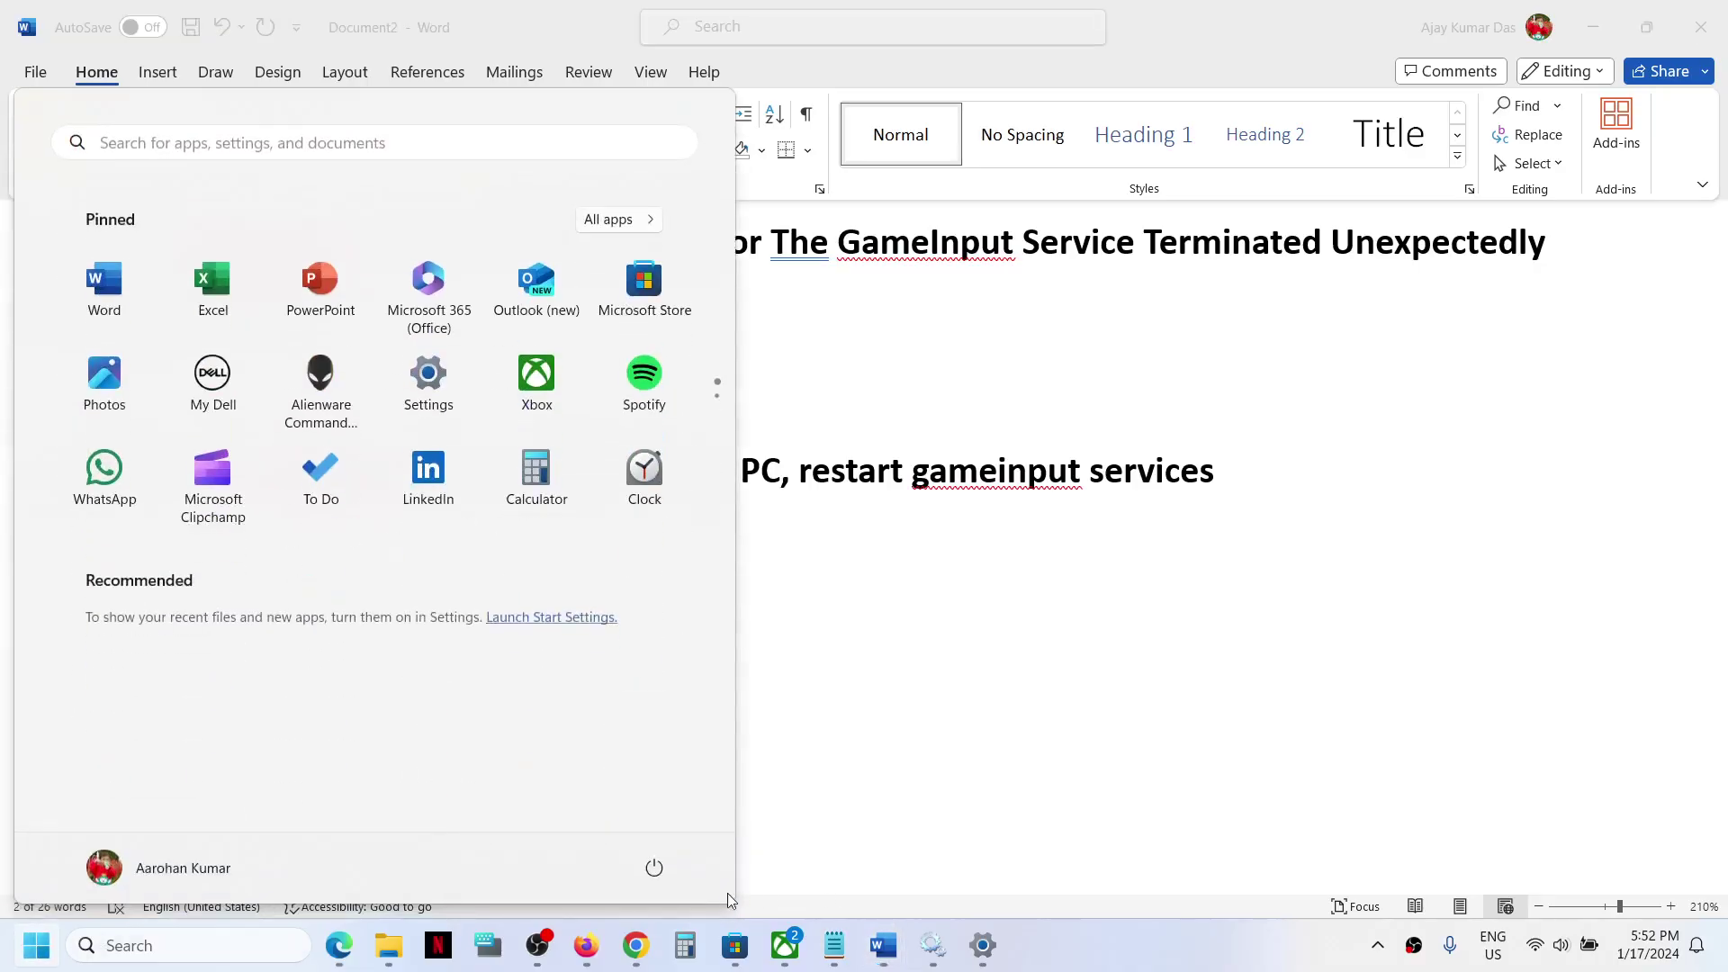
pyautogui.click(654, 867)
pyautogui.click(864, 737)
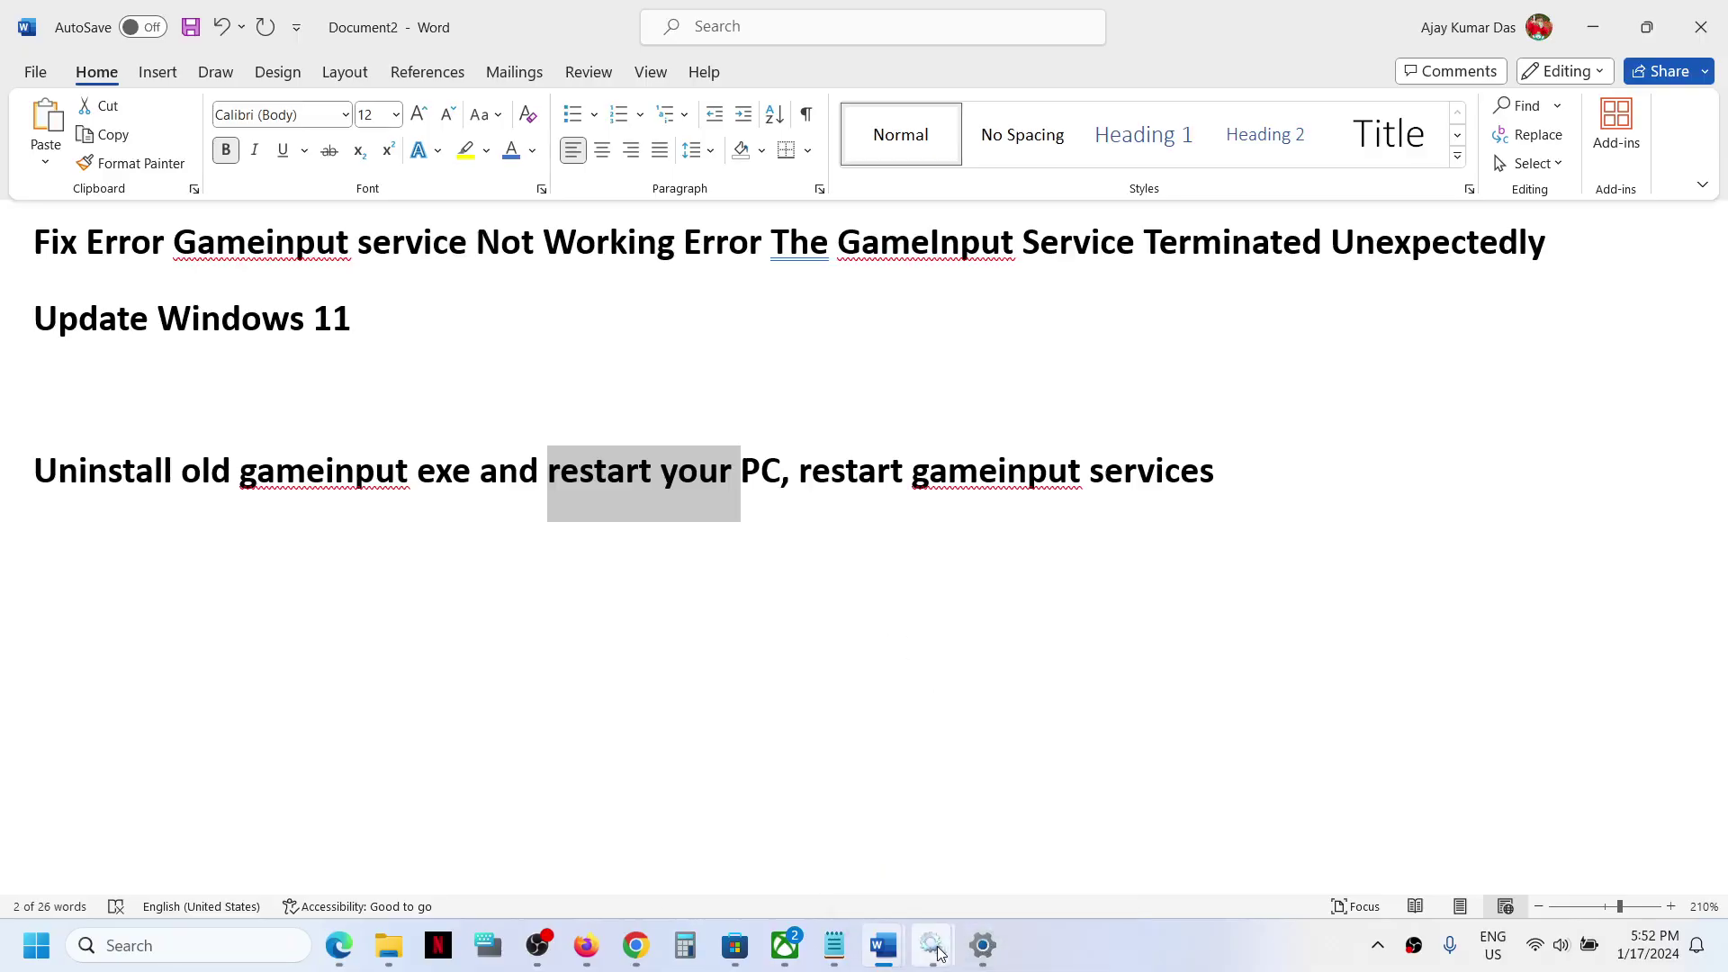
pyautogui.click(936, 948)
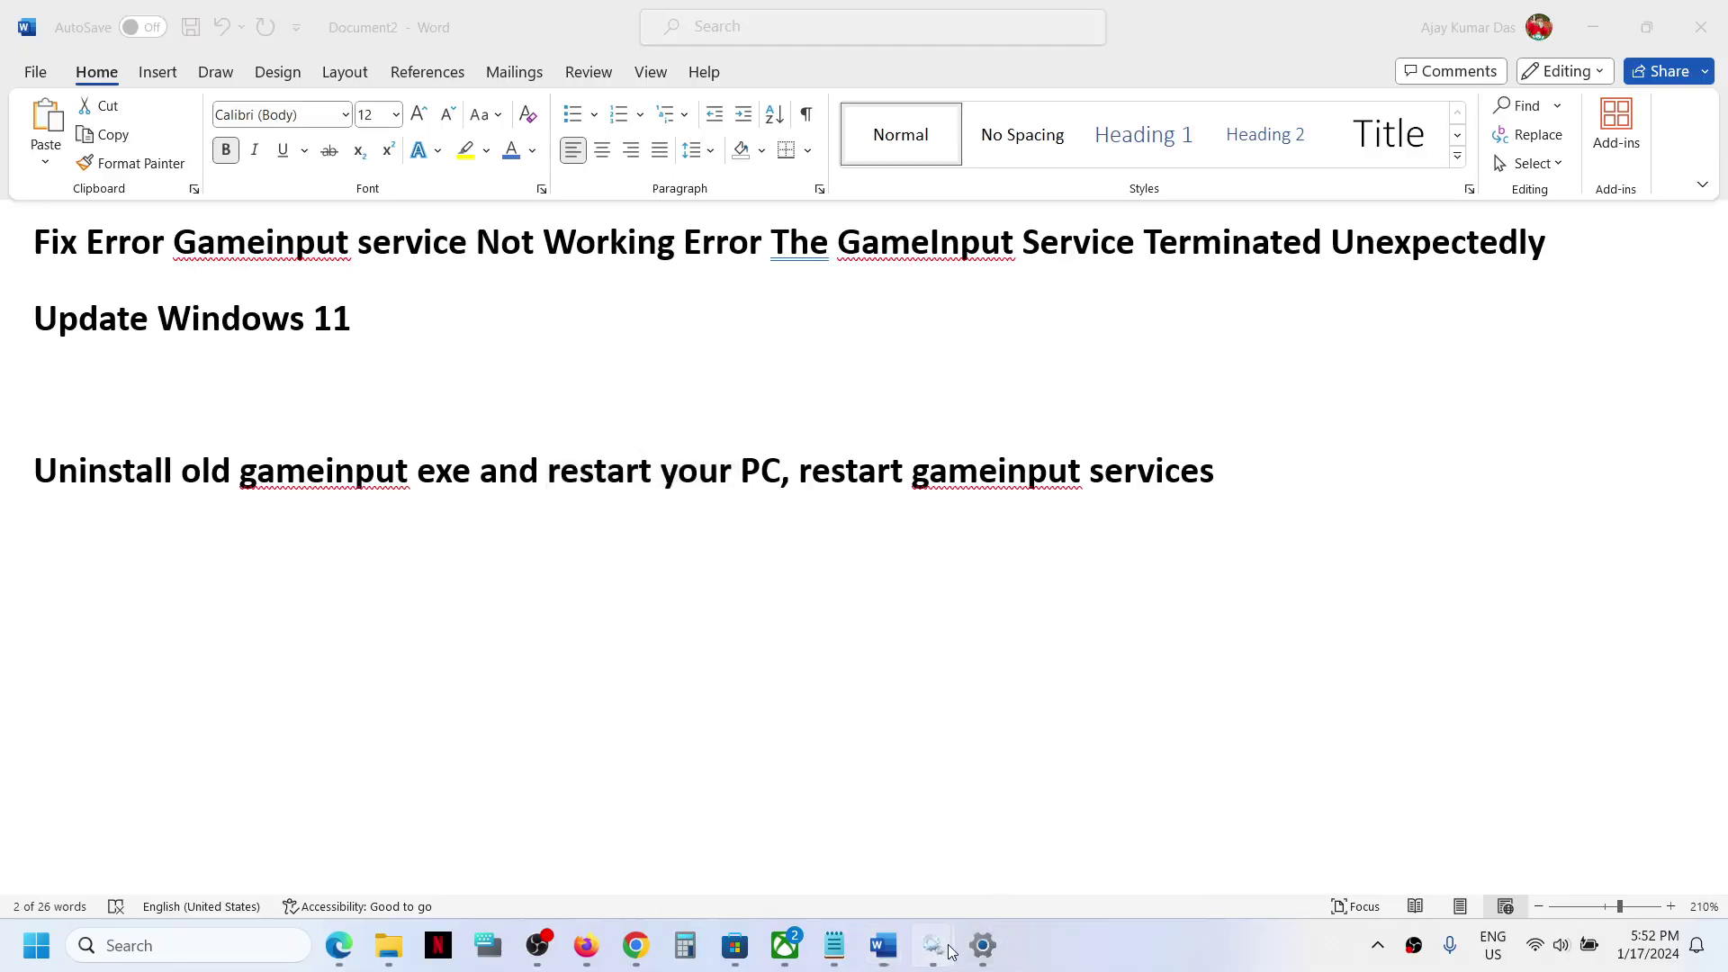
pyautogui.moveTo(951, 951)
pyautogui.click(1023, 878)
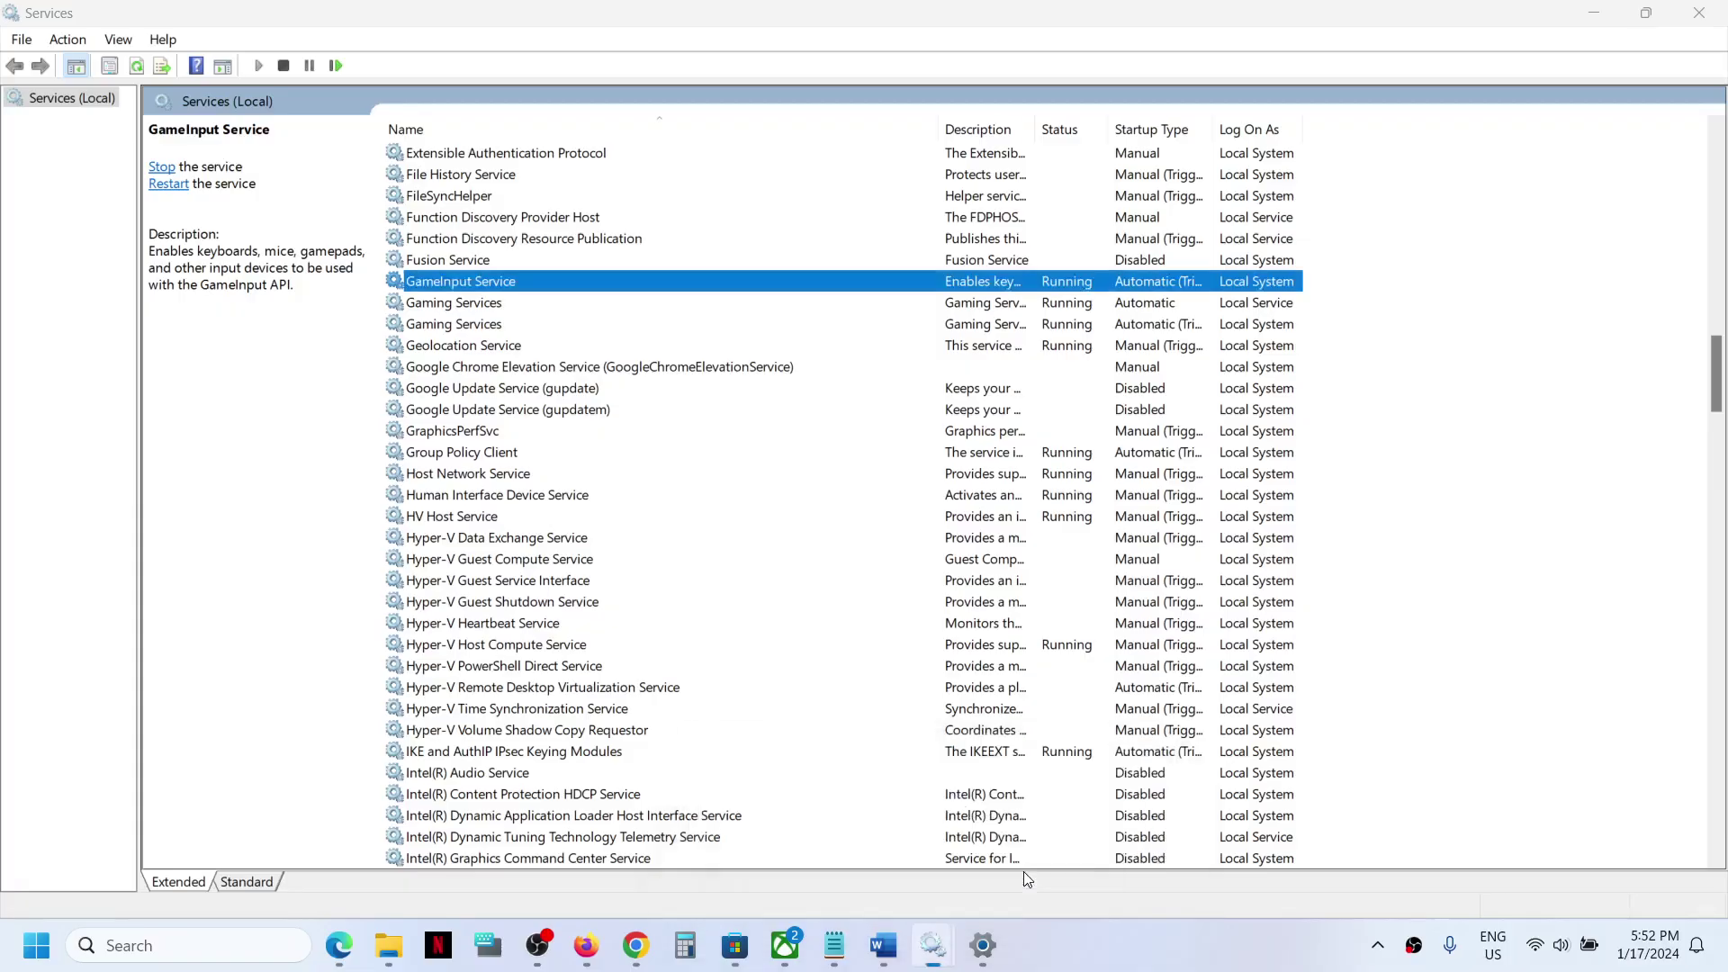
# Recheck GameInput Service properties show Running and Automatic, then close Services.
pyautogui.doubleClick(488, 288)
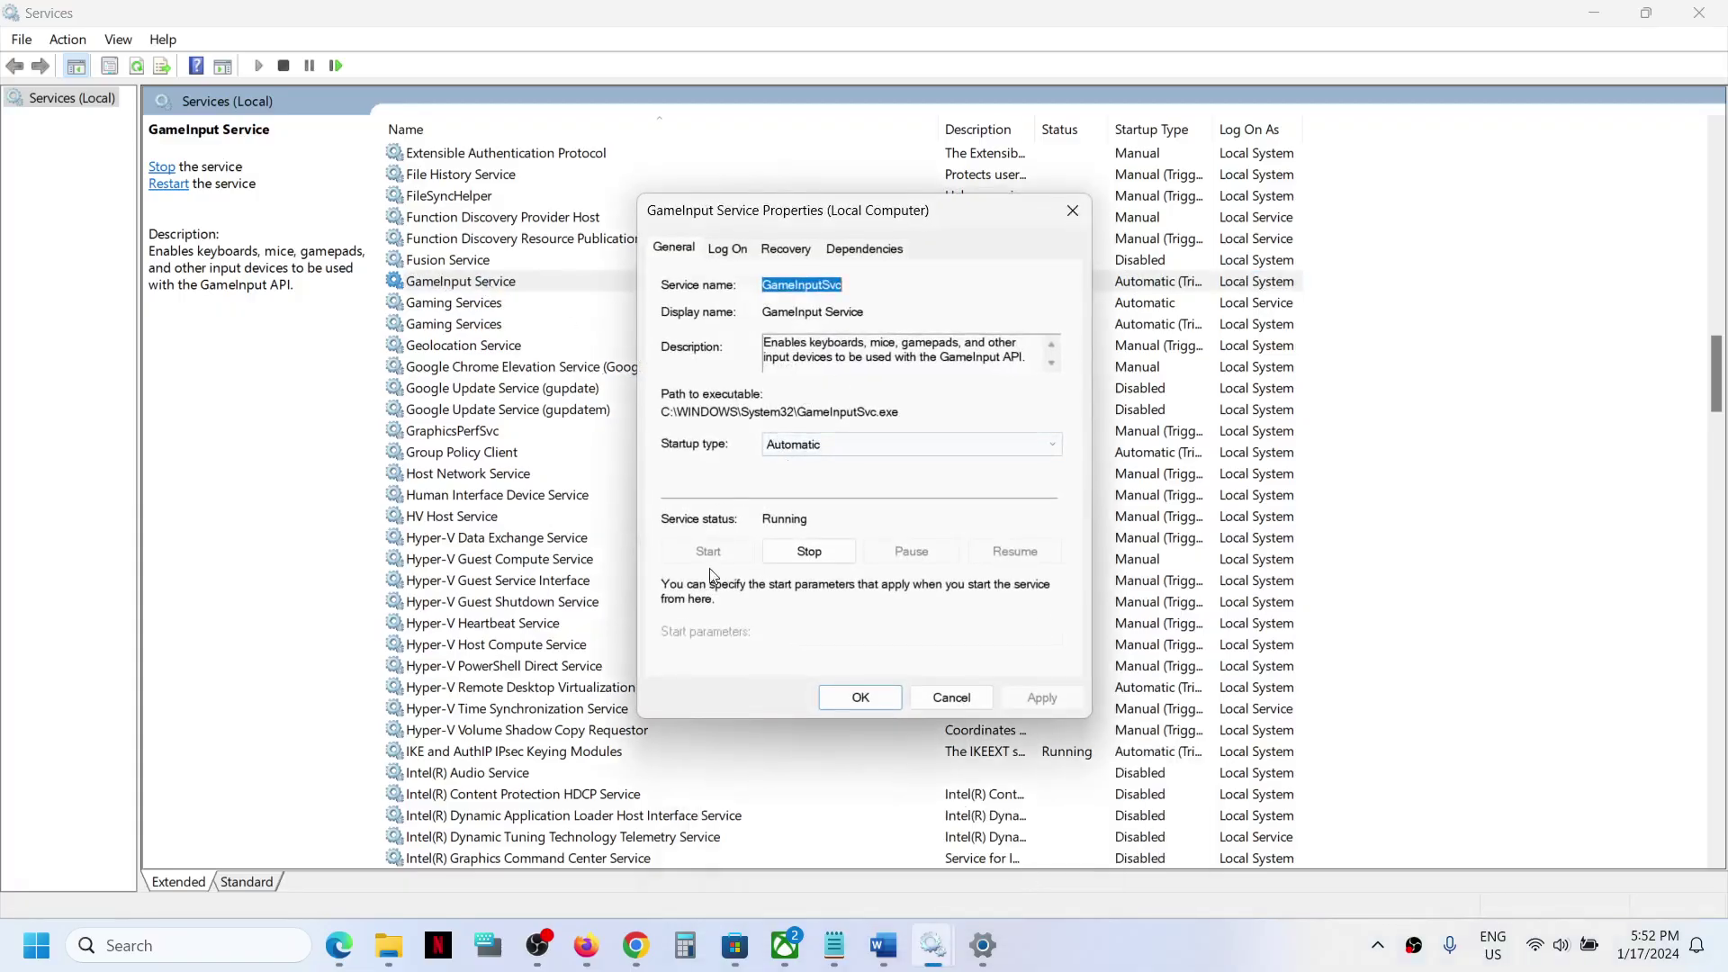
pyautogui.click(861, 695)
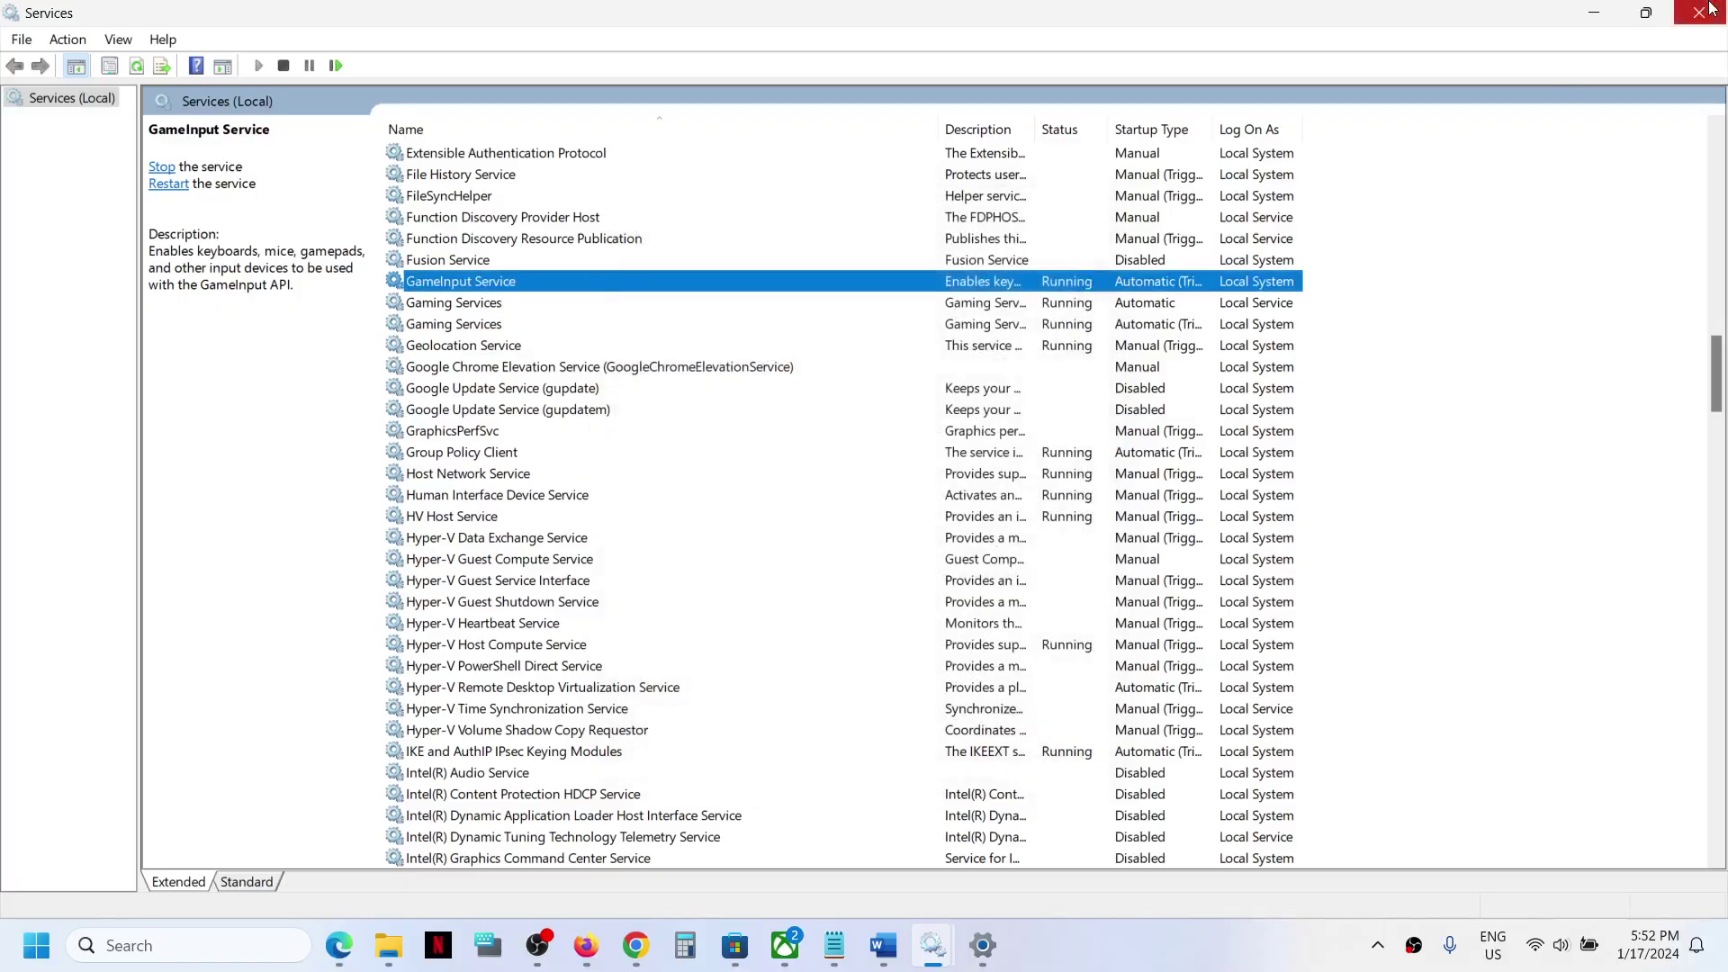
pyautogui.click(1696, 20)
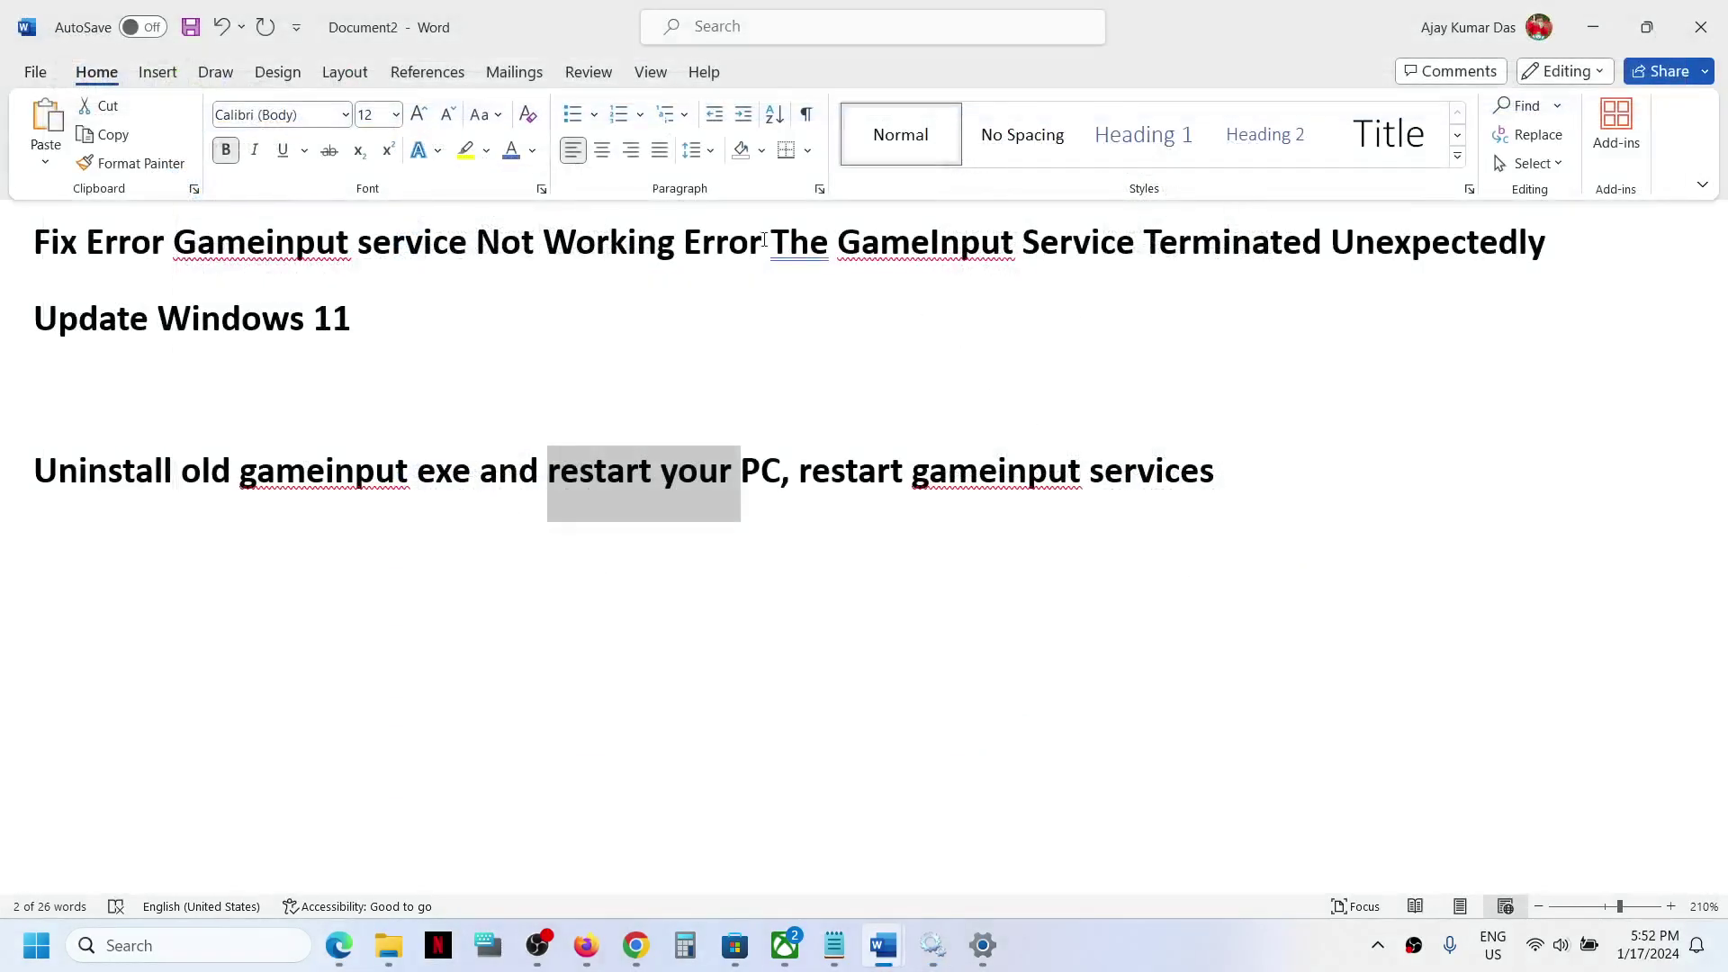